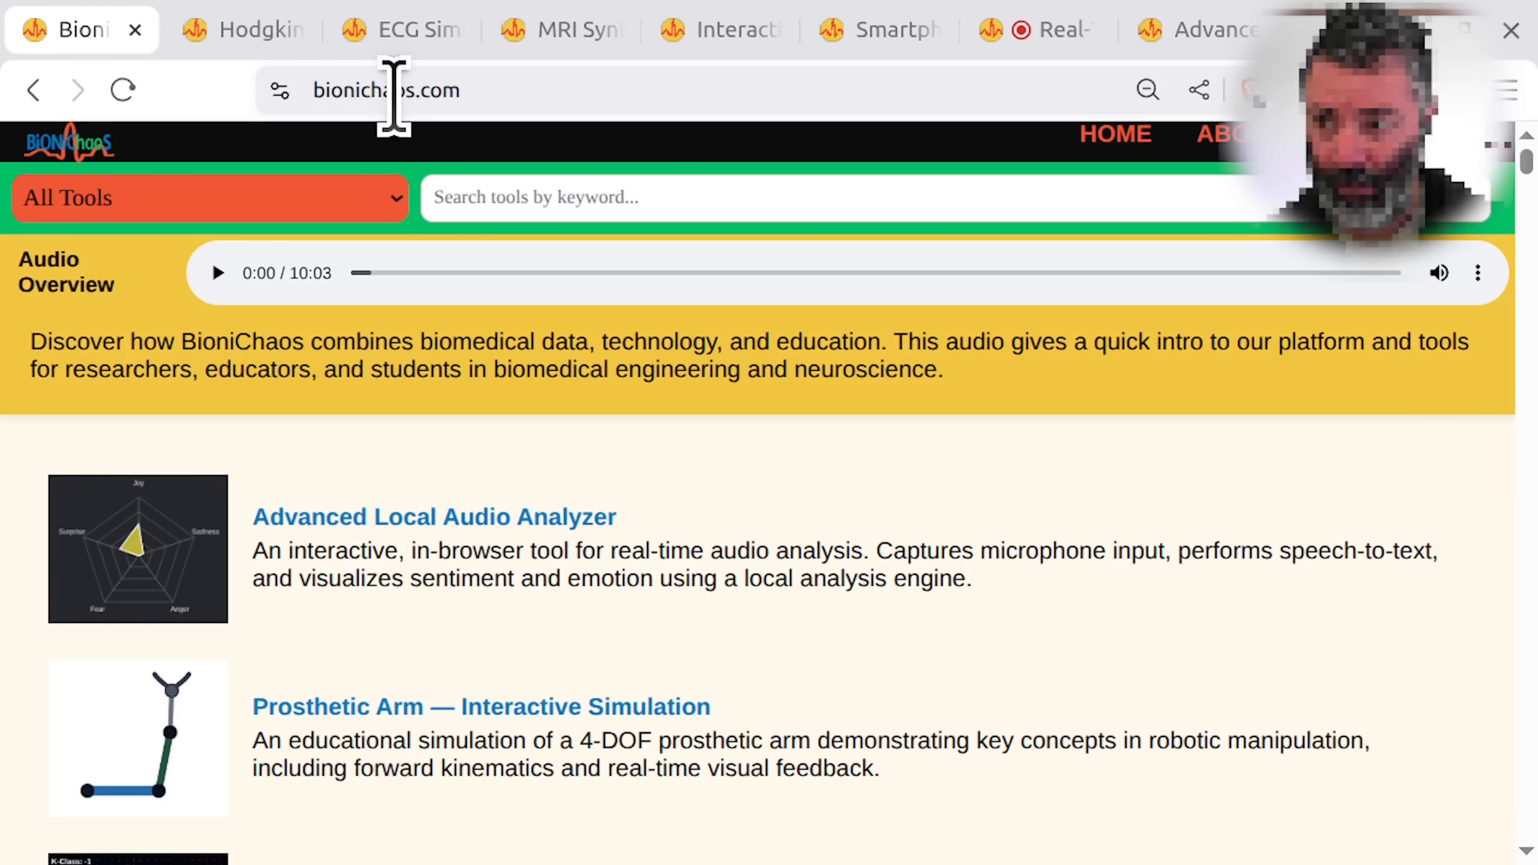
# - Browse the home page's tool list and view the Hodgkin-Huxley Action Potential page before bringing up the ECG Simulator
pyautogui.click(424, 97)
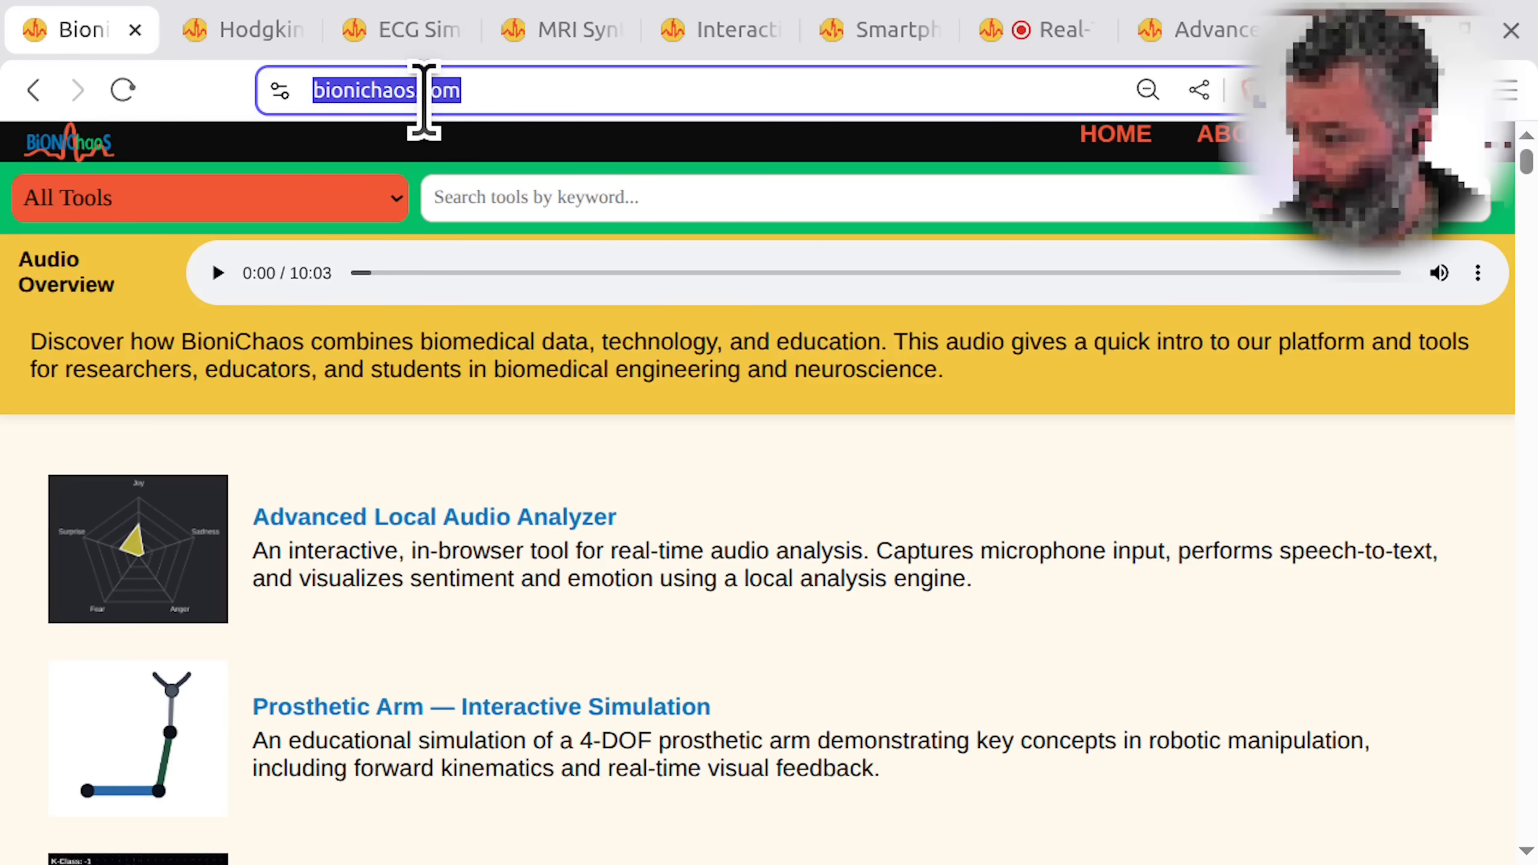
pyautogui.hotkey('alt', 'Tab')
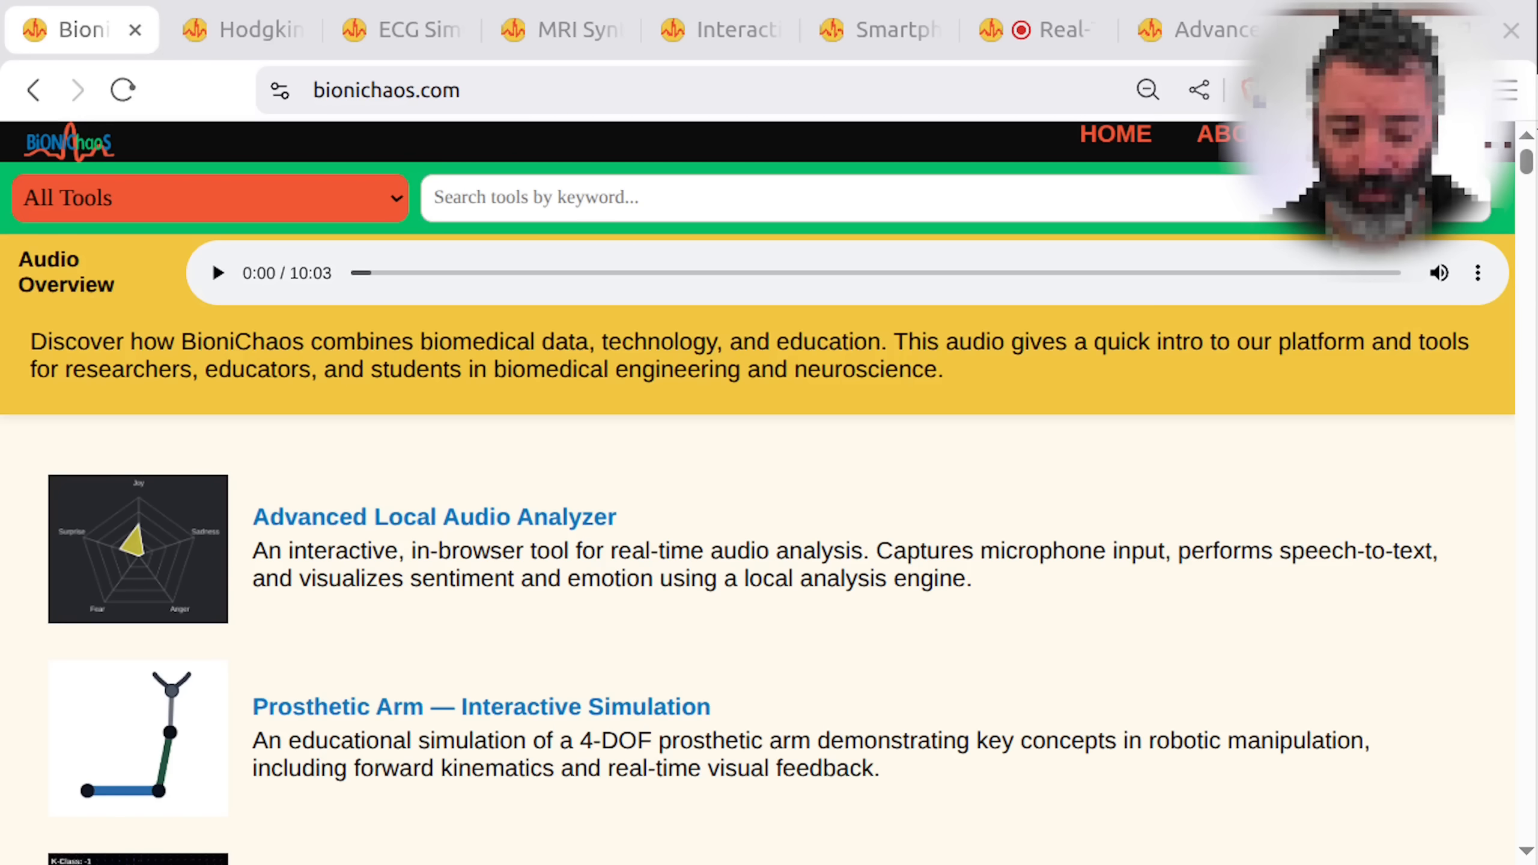
pyautogui.scroll(-5, 498, 490)
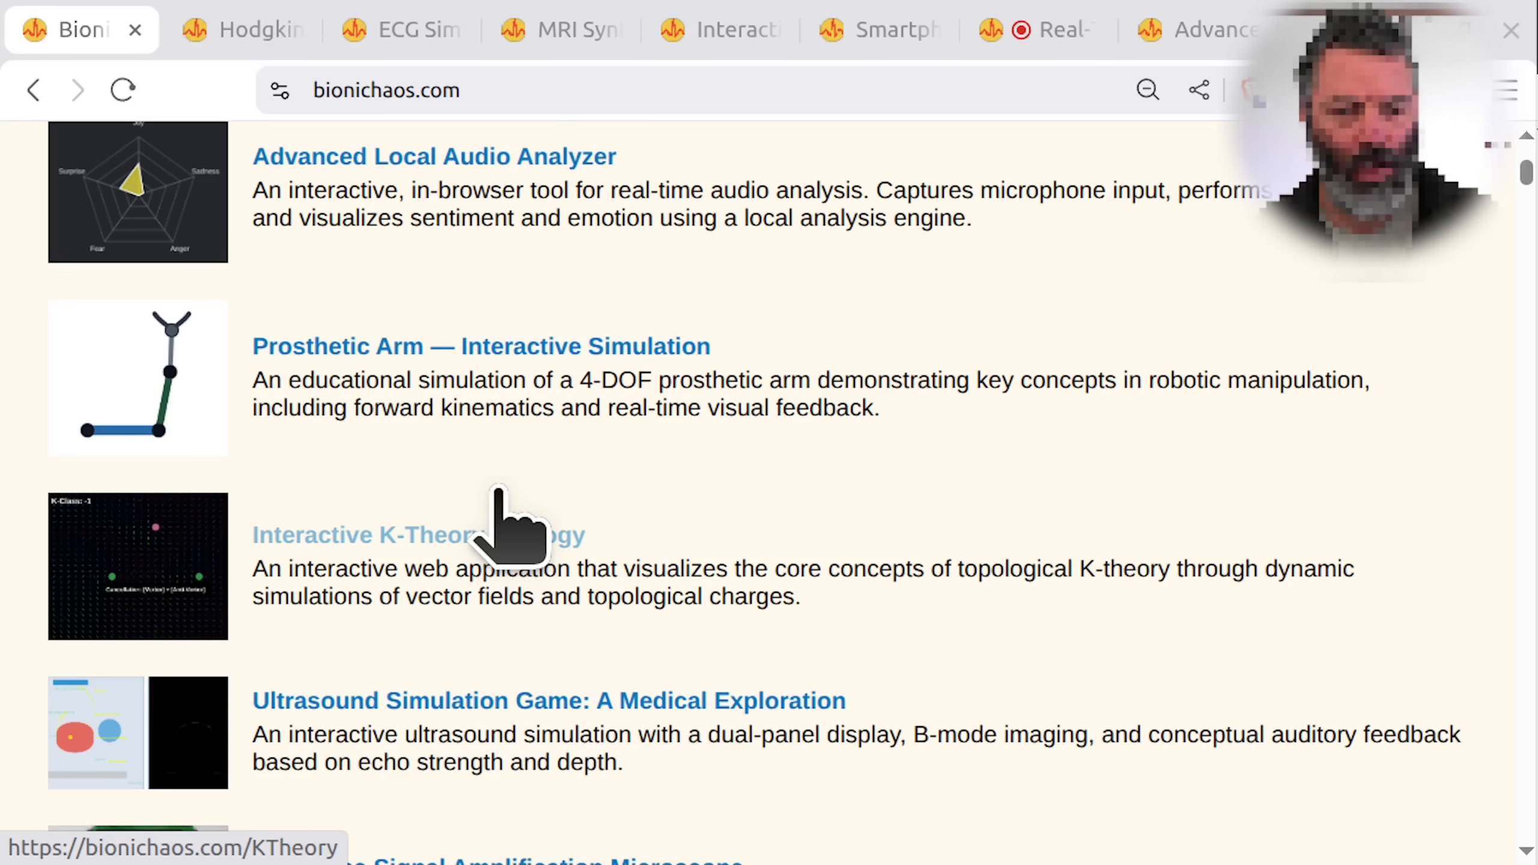
pyautogui.click(242, 29)
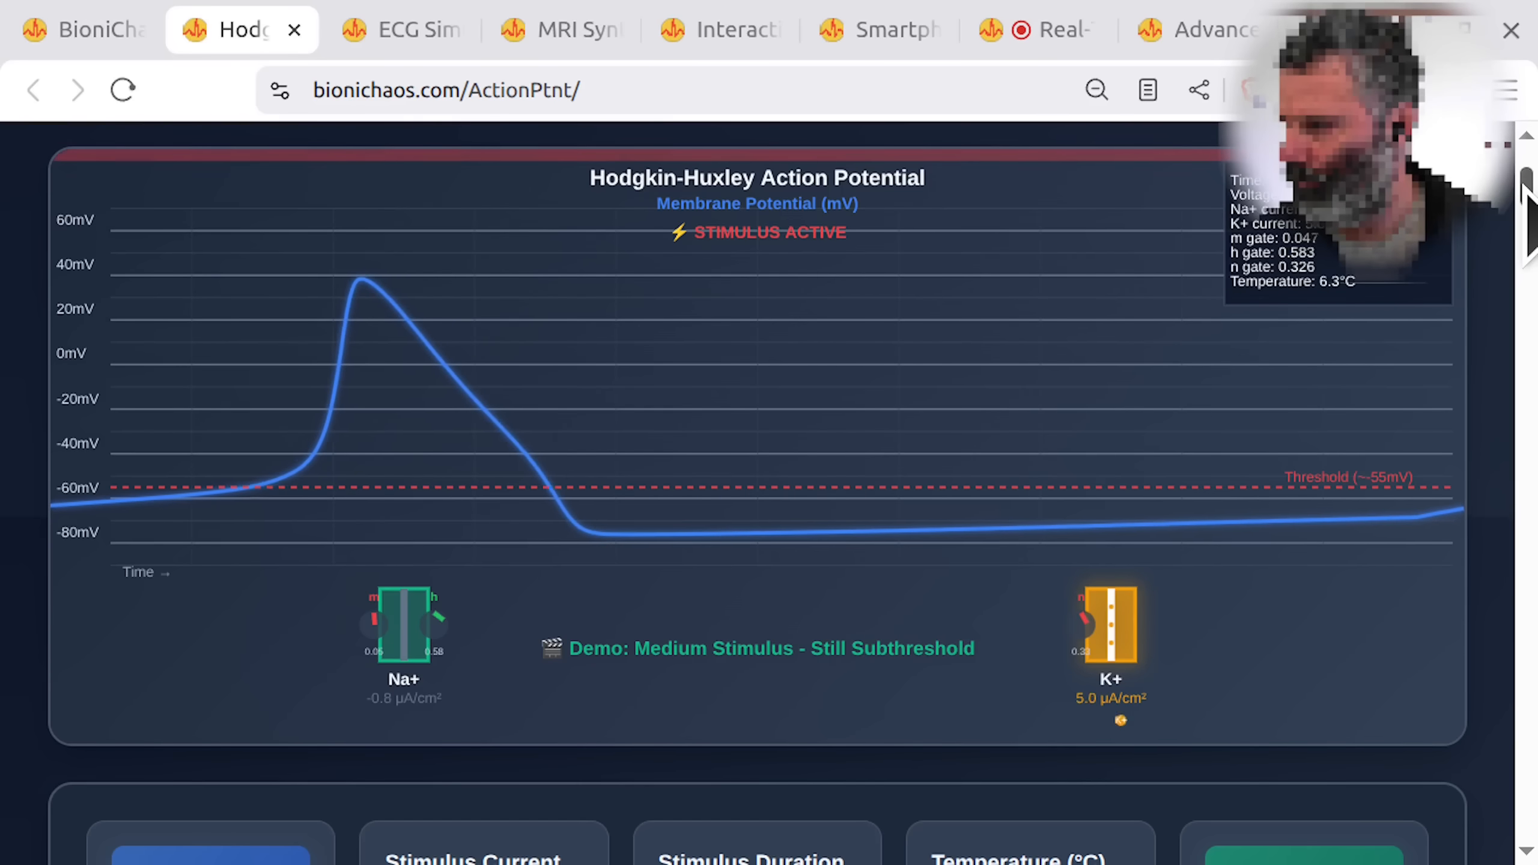
pyautogui.click(382, 31)
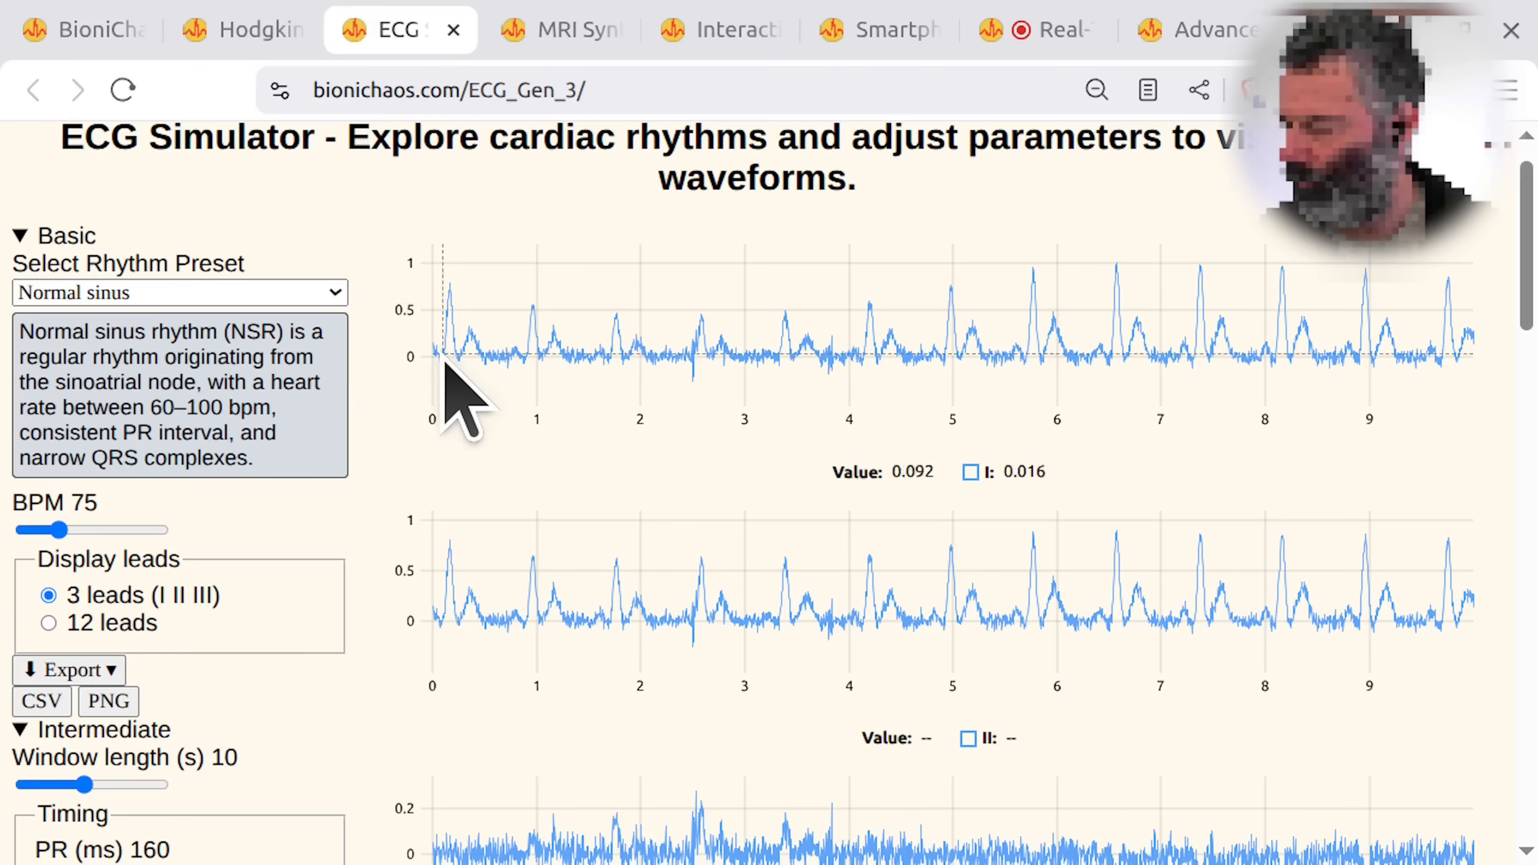
# - Preview the Atrial fibrillation, Ventricular tachycardia and Junctional rhythm presets in the ECG Simulator
pyautogui.click(193, 294)
pyautogui.click(152, 434)
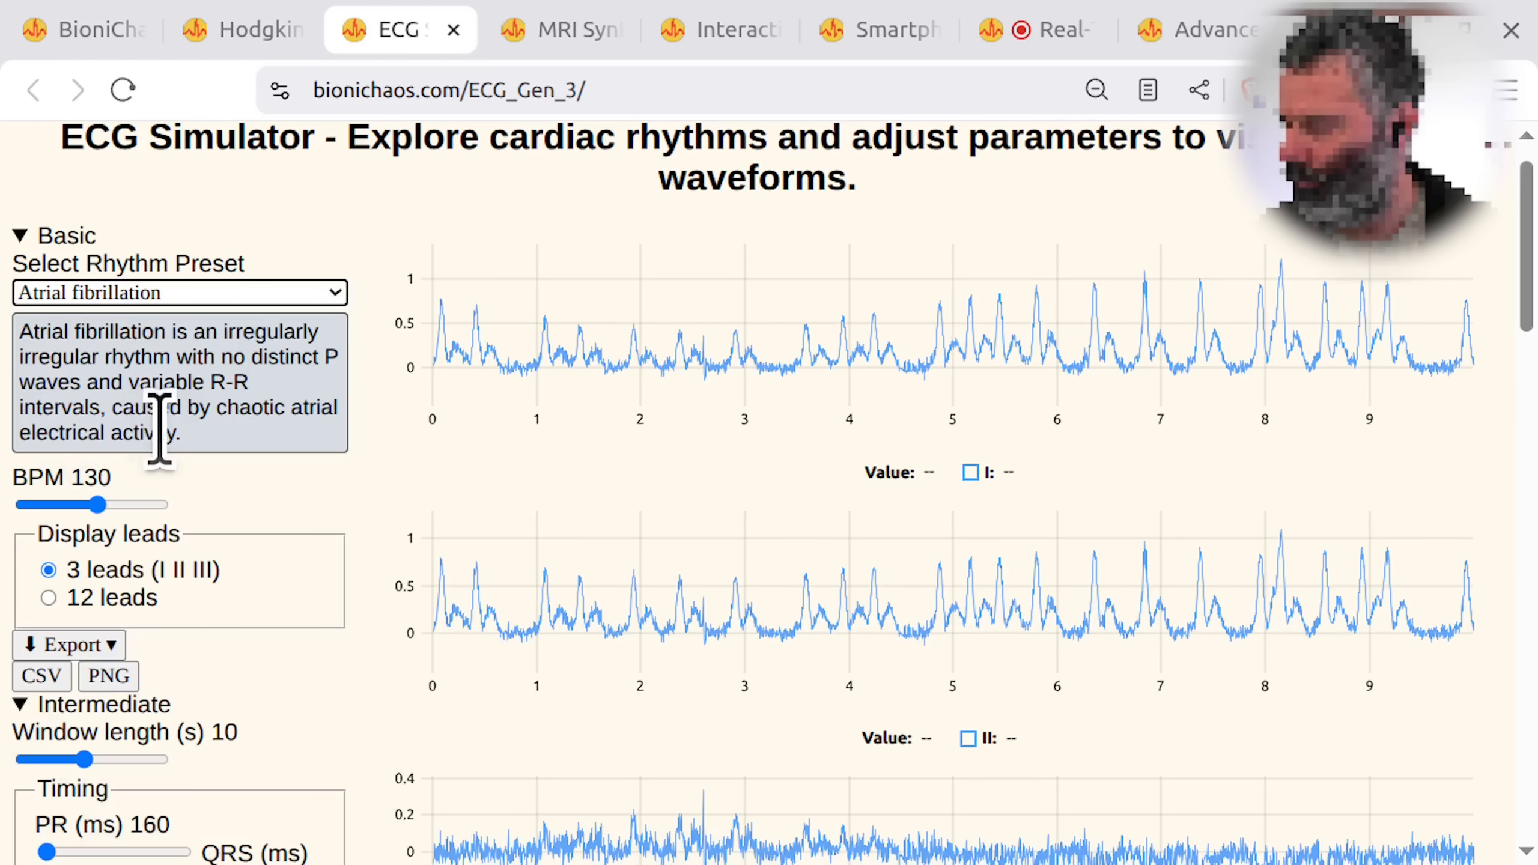
pyautogui.click(181, 293)
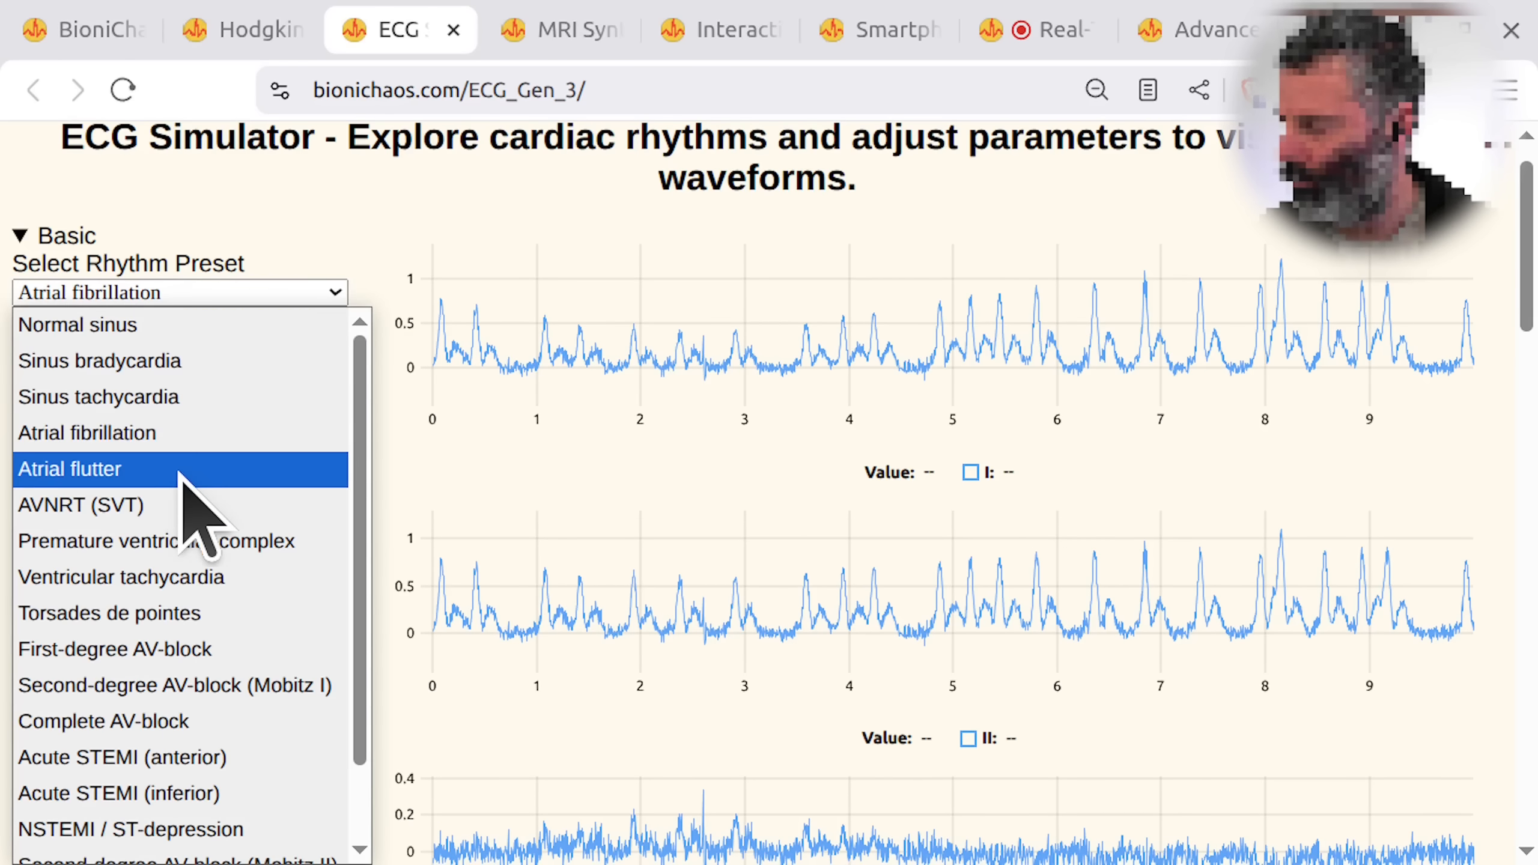
pyautogui.click(149, 580)
pyautogui.click(160, 297)
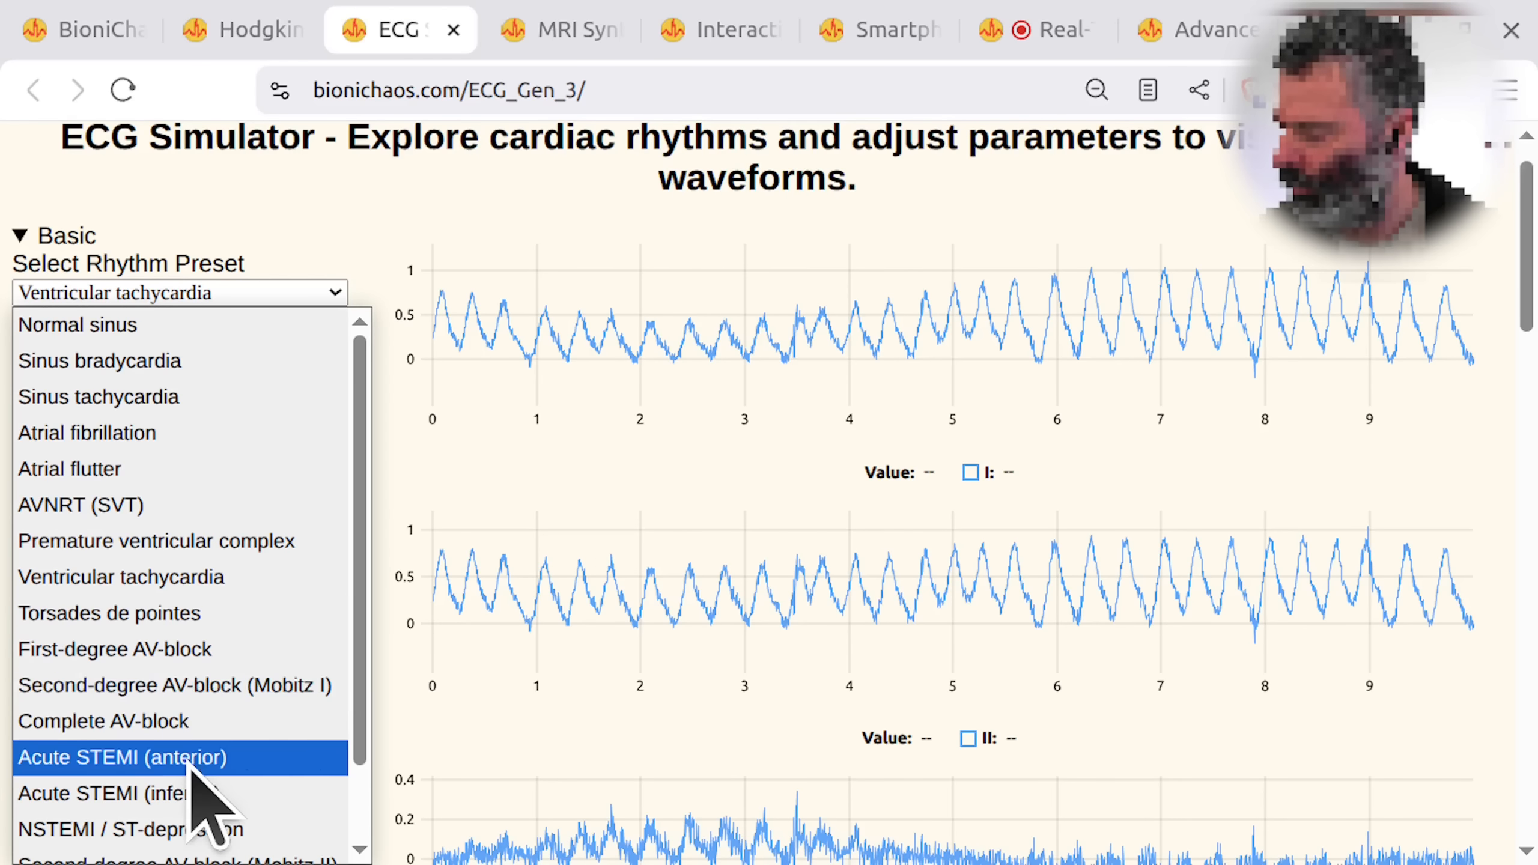
pyautogui.scroll(-2, 200, 788)
pyautogui.click(171, 806)
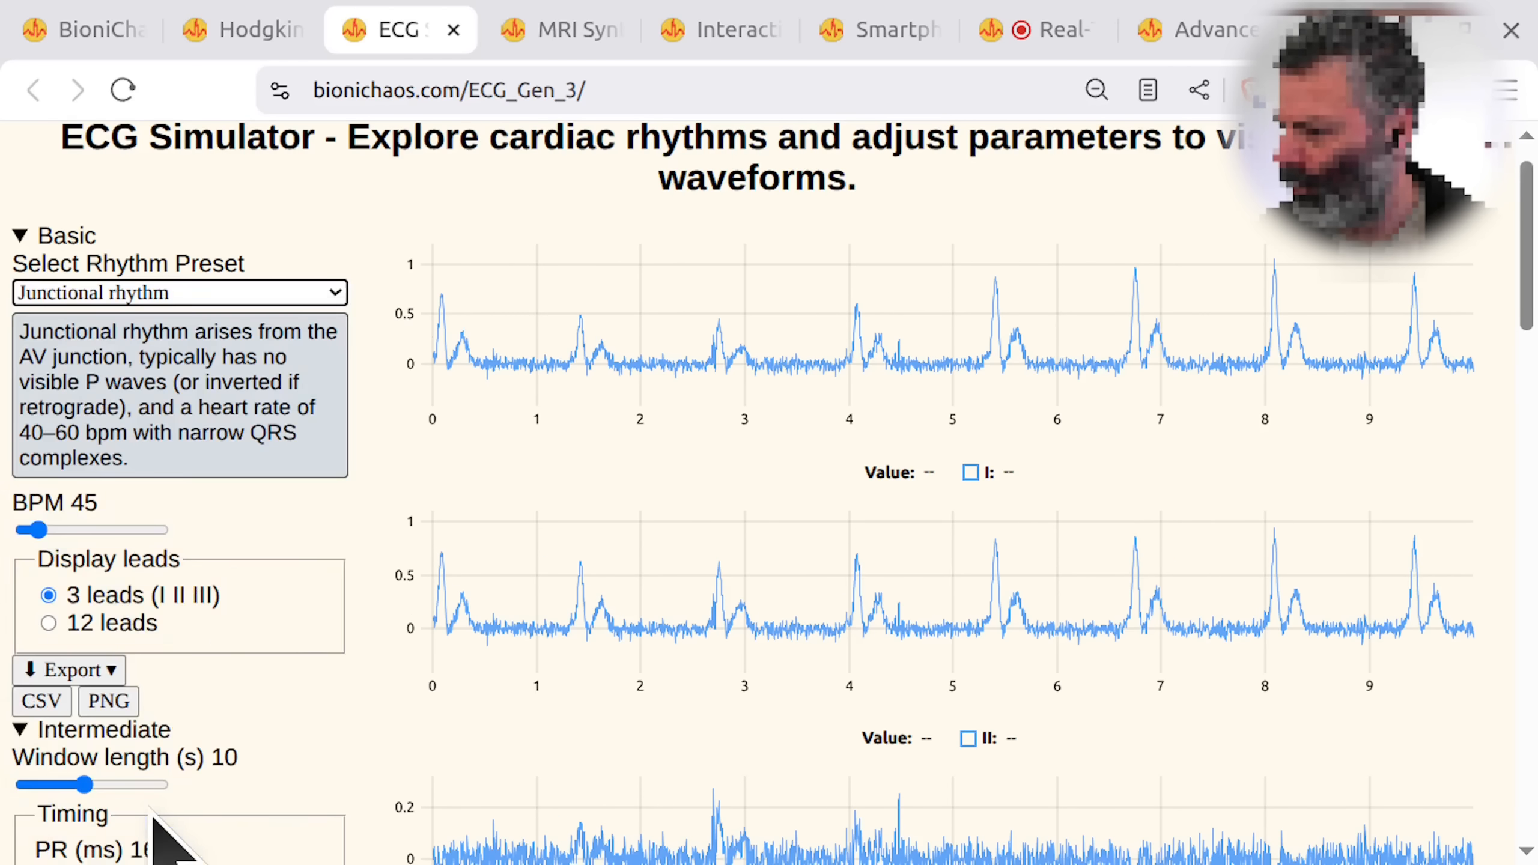
# - Apply the AVNRT (SVT) rhythm preset to the ECG and lower its heart rate to 110 BPM
pyautogui.click(172, 296)
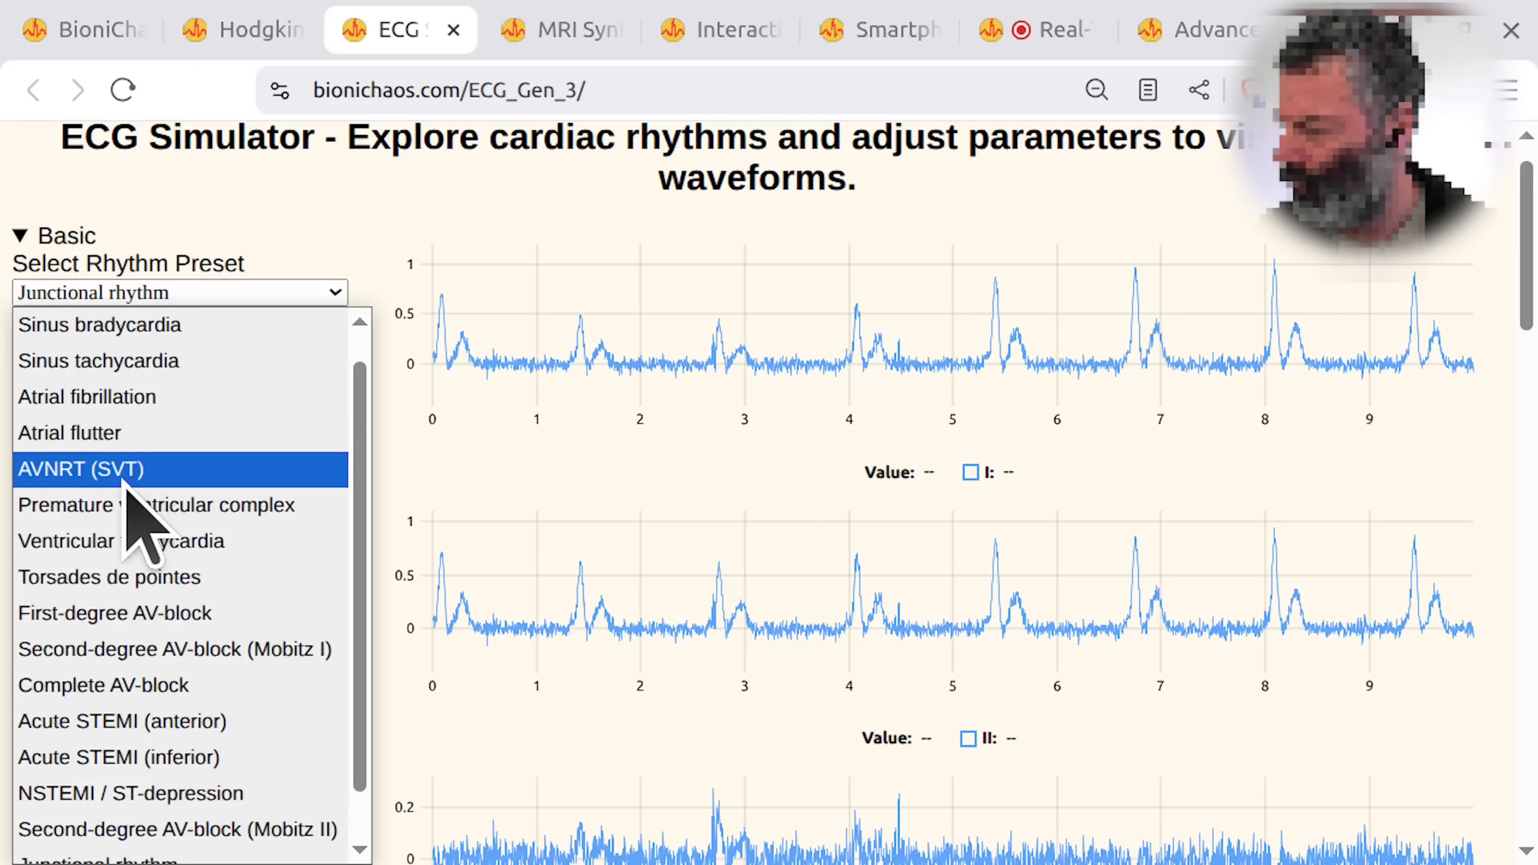
pyautogui.click(126, 476)
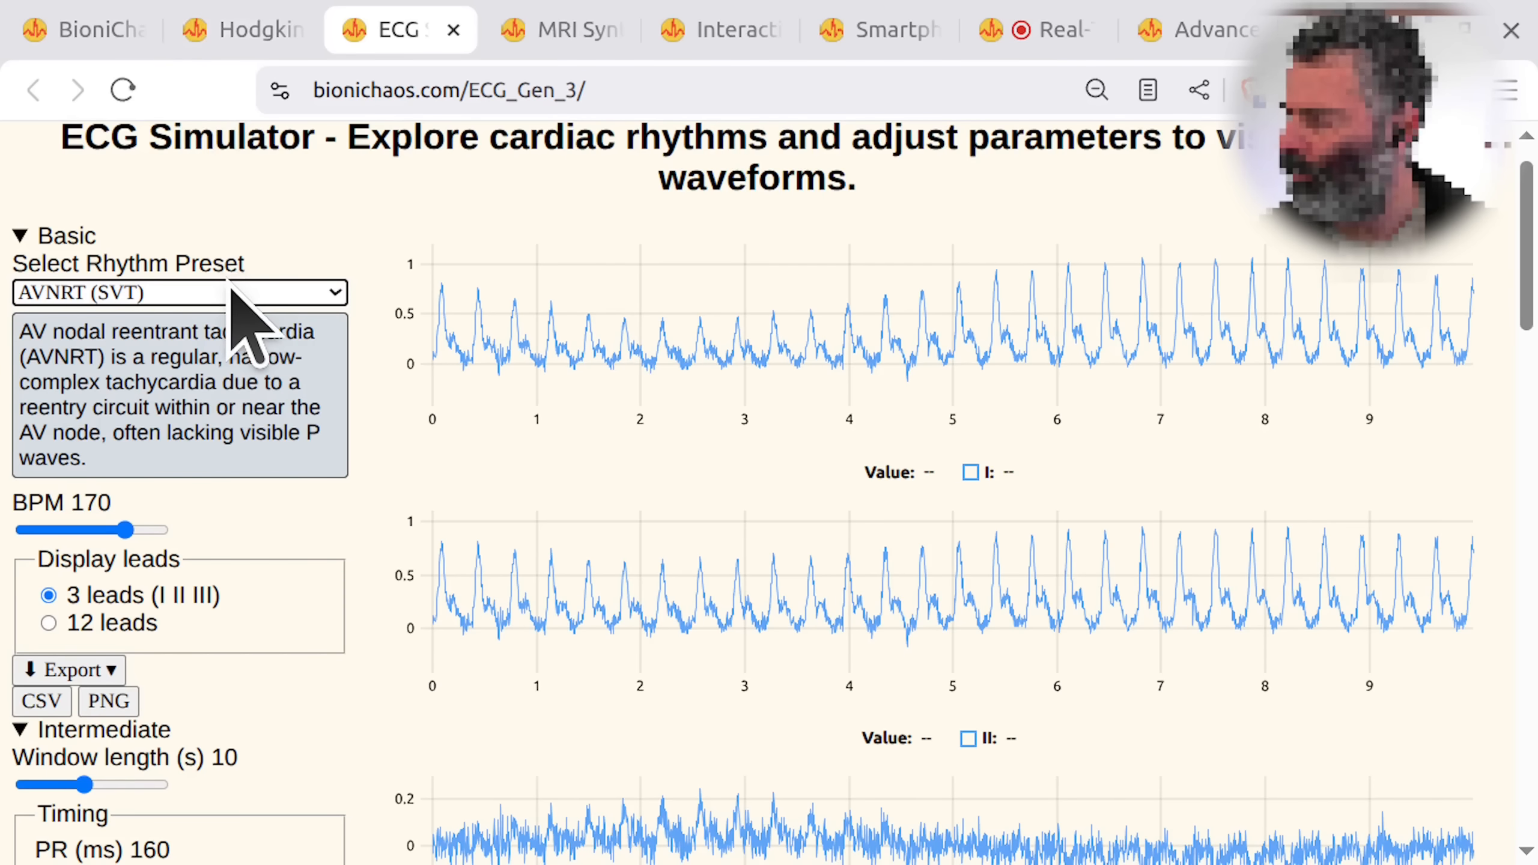
pyautogui.moveTo(125, 528); pyautogui.dragTo(84, 529)
pyautogui.click(210, 295)
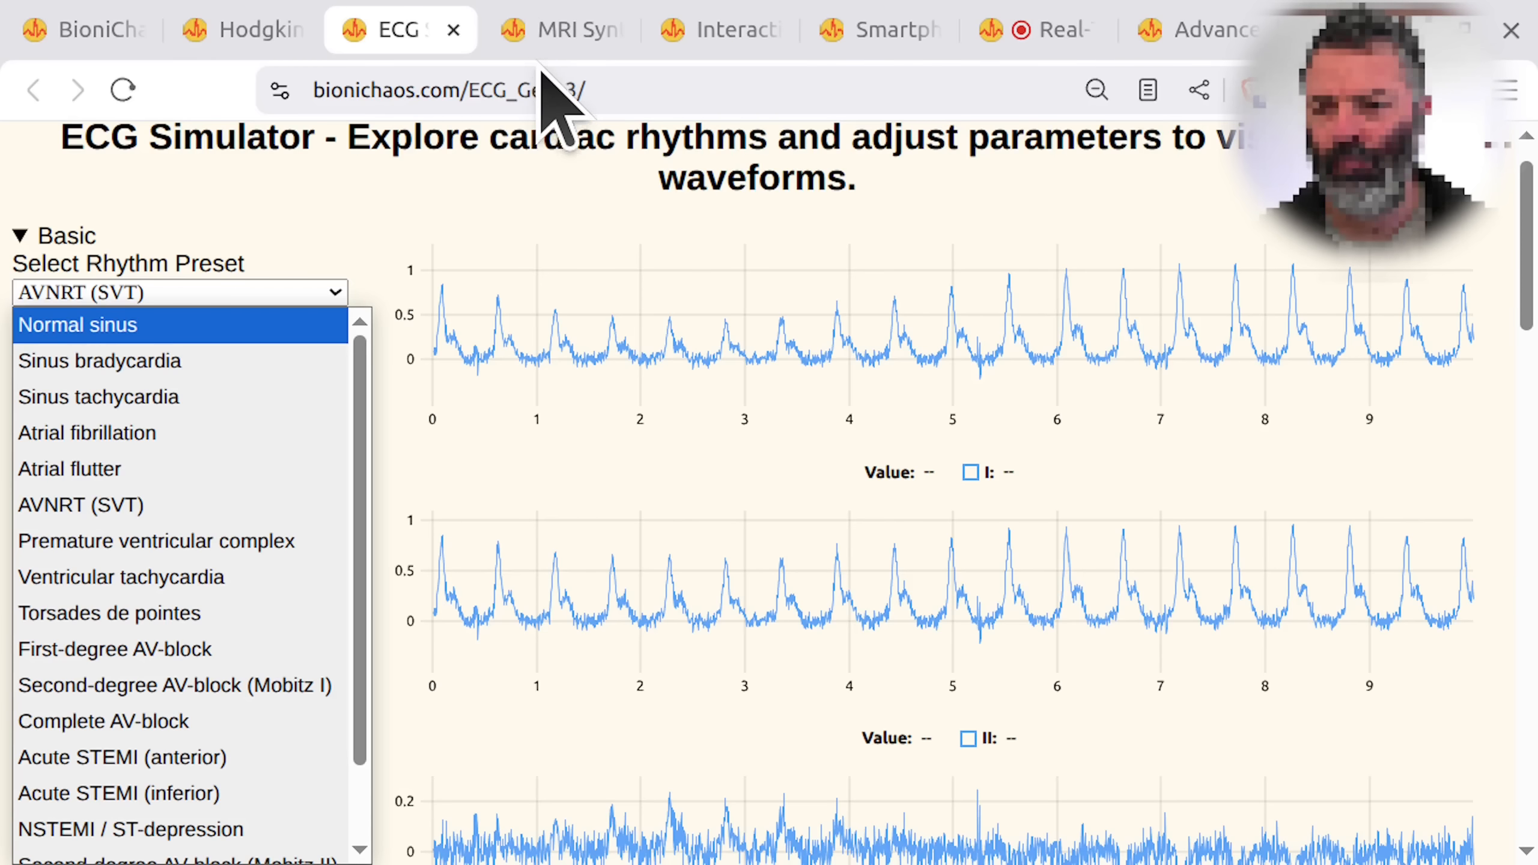
pyautogui.click(538, 30)
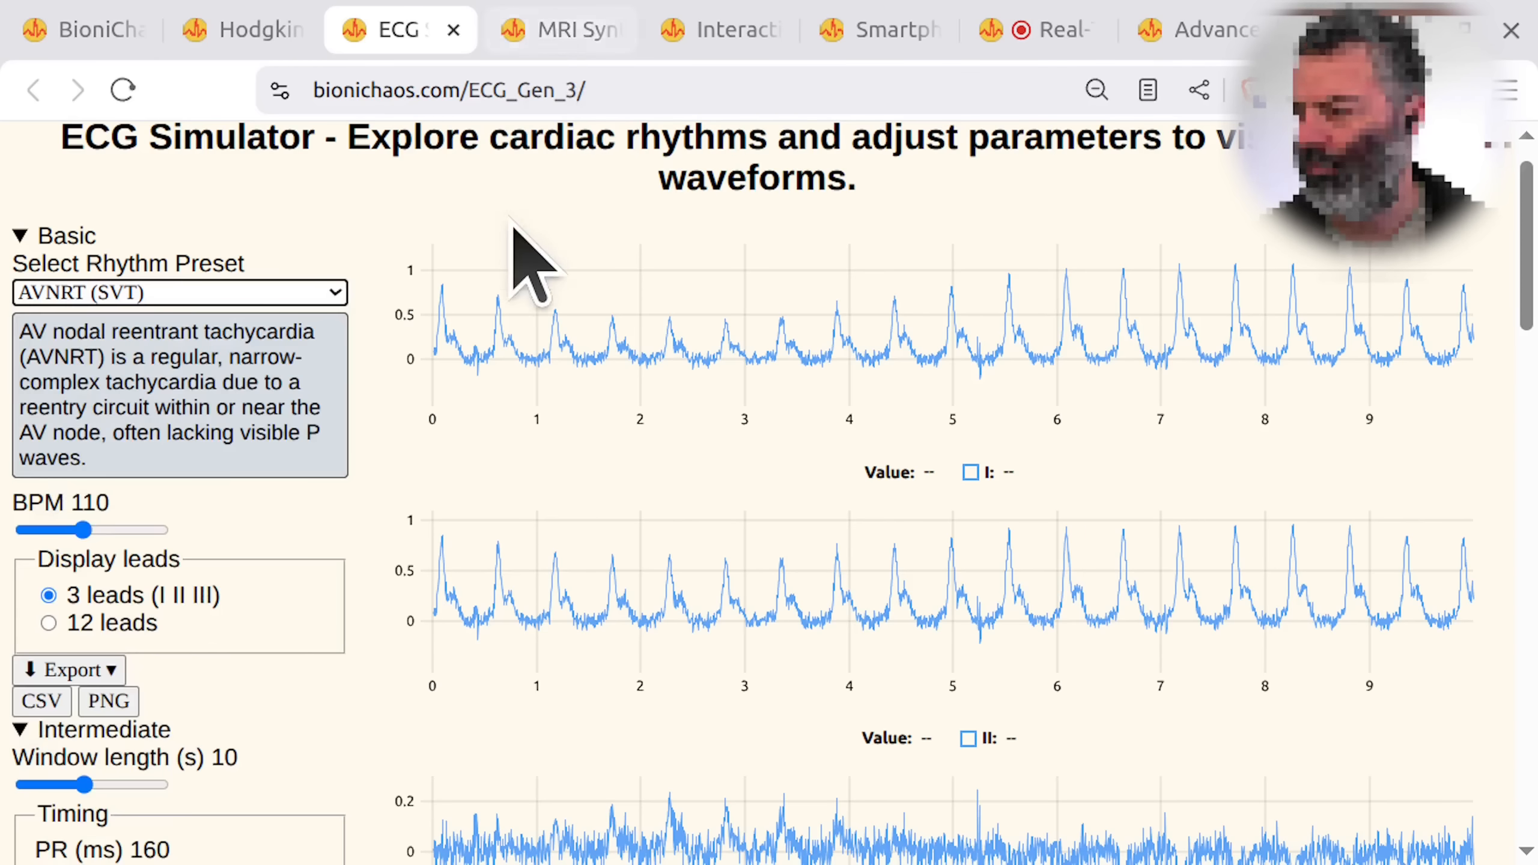
# - In the Interactive MRI Simulation, lower the B₀ field strength to about 1.9 T and restart the demo
pyautogui.click(560, 27)
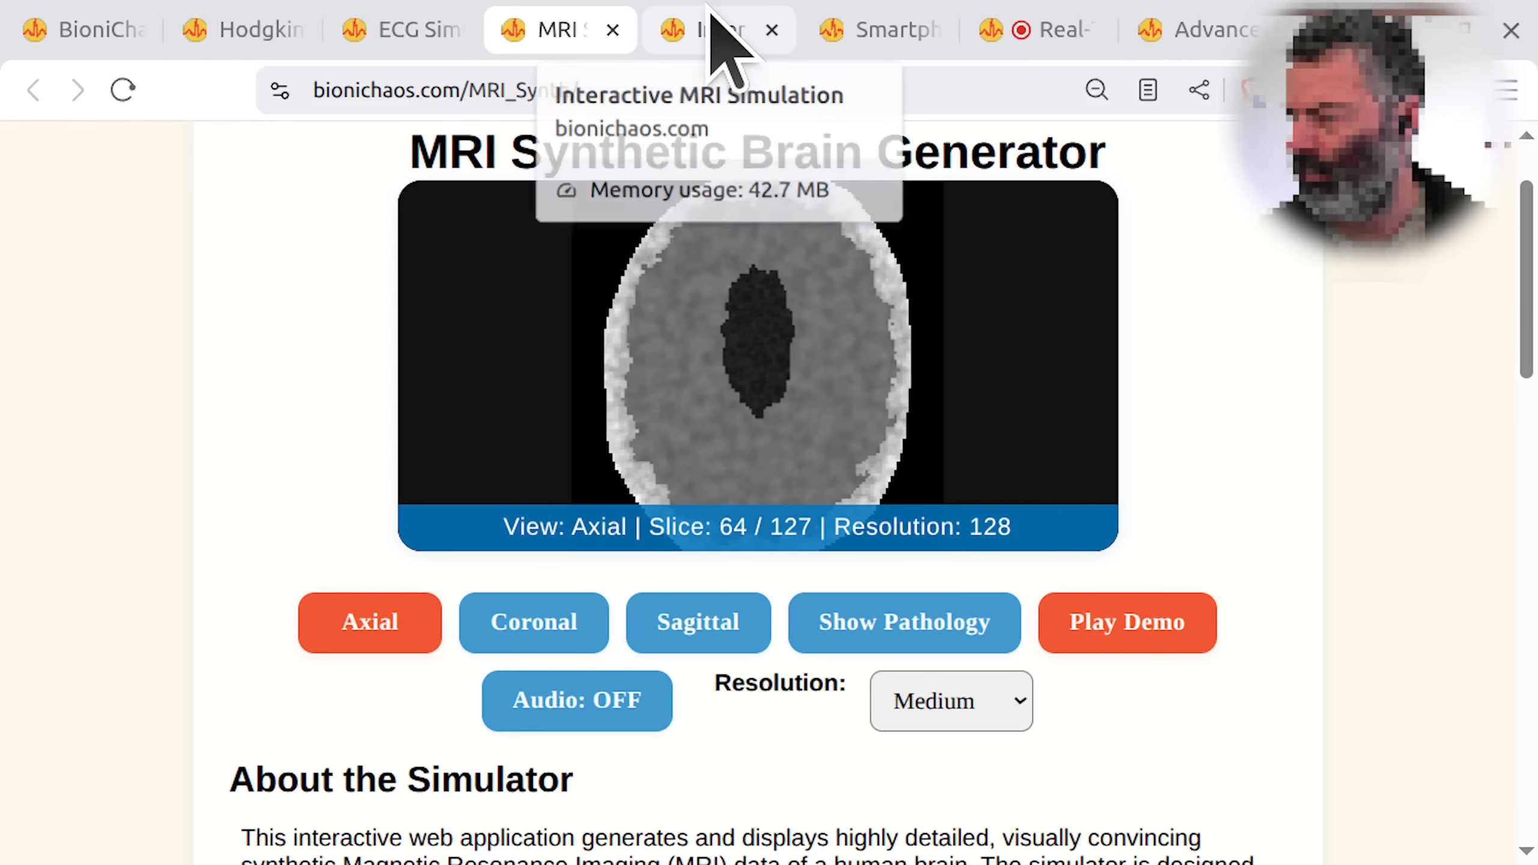
pyautogui.click(705, 30)
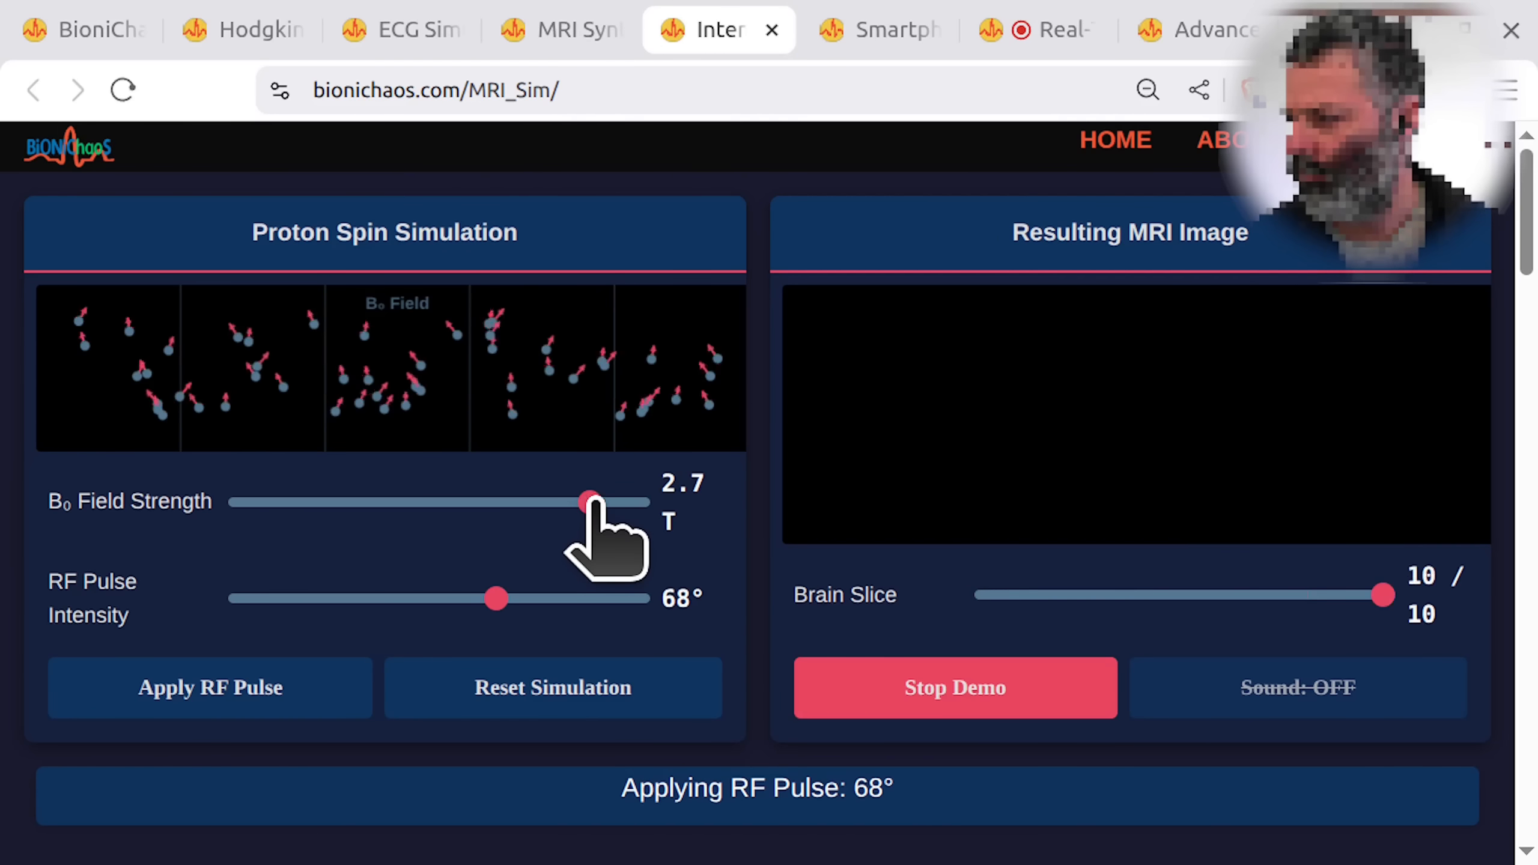
pyautogui.moveTo(591, 502); pyautogui.dragTo(432, 503)
pyautogui.click(902, 696)
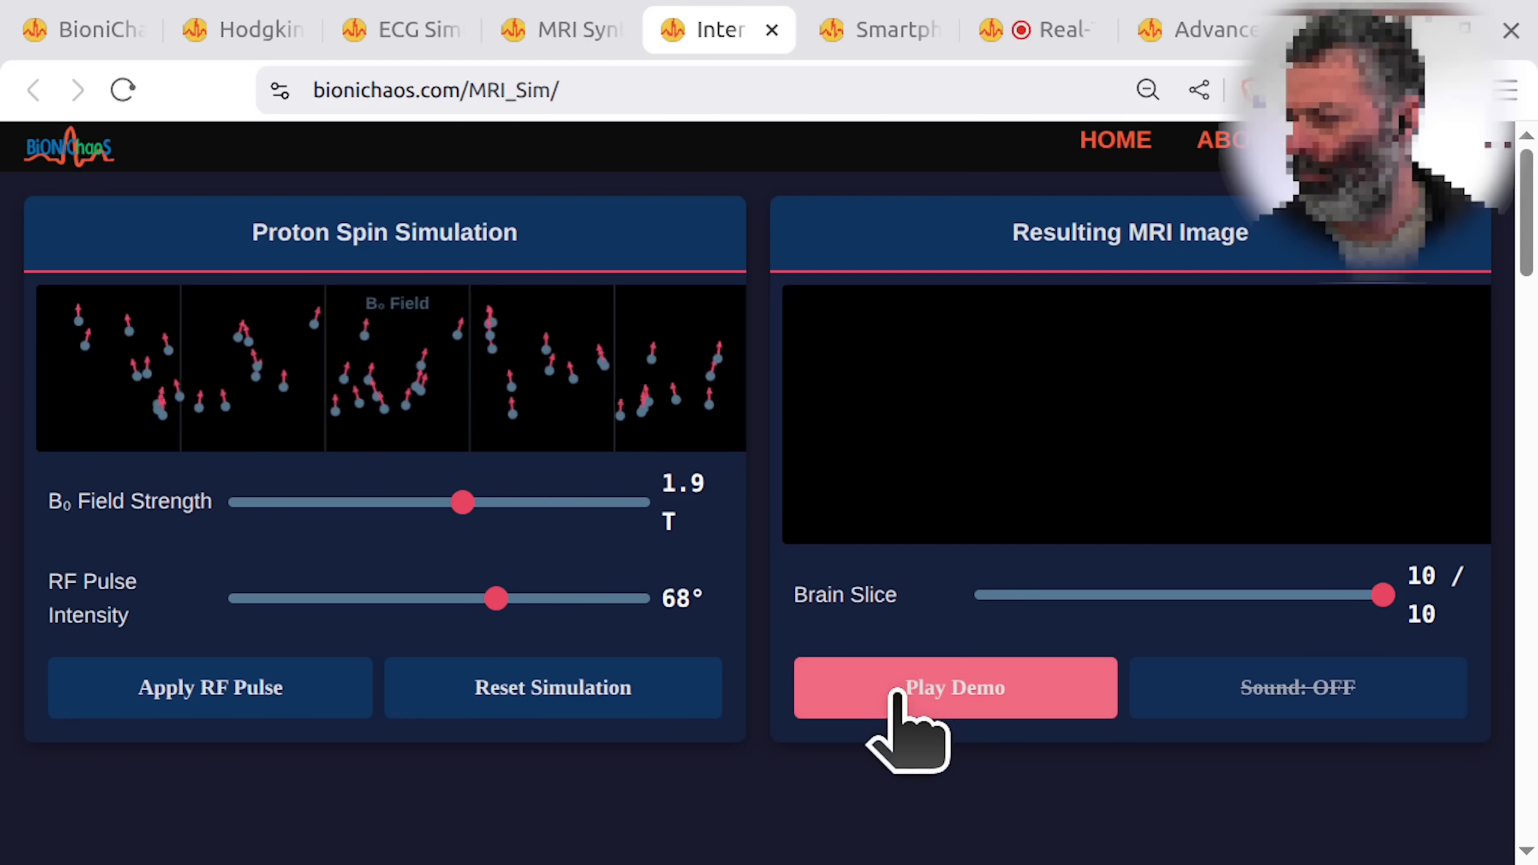
pyautogui.click(904, 690)
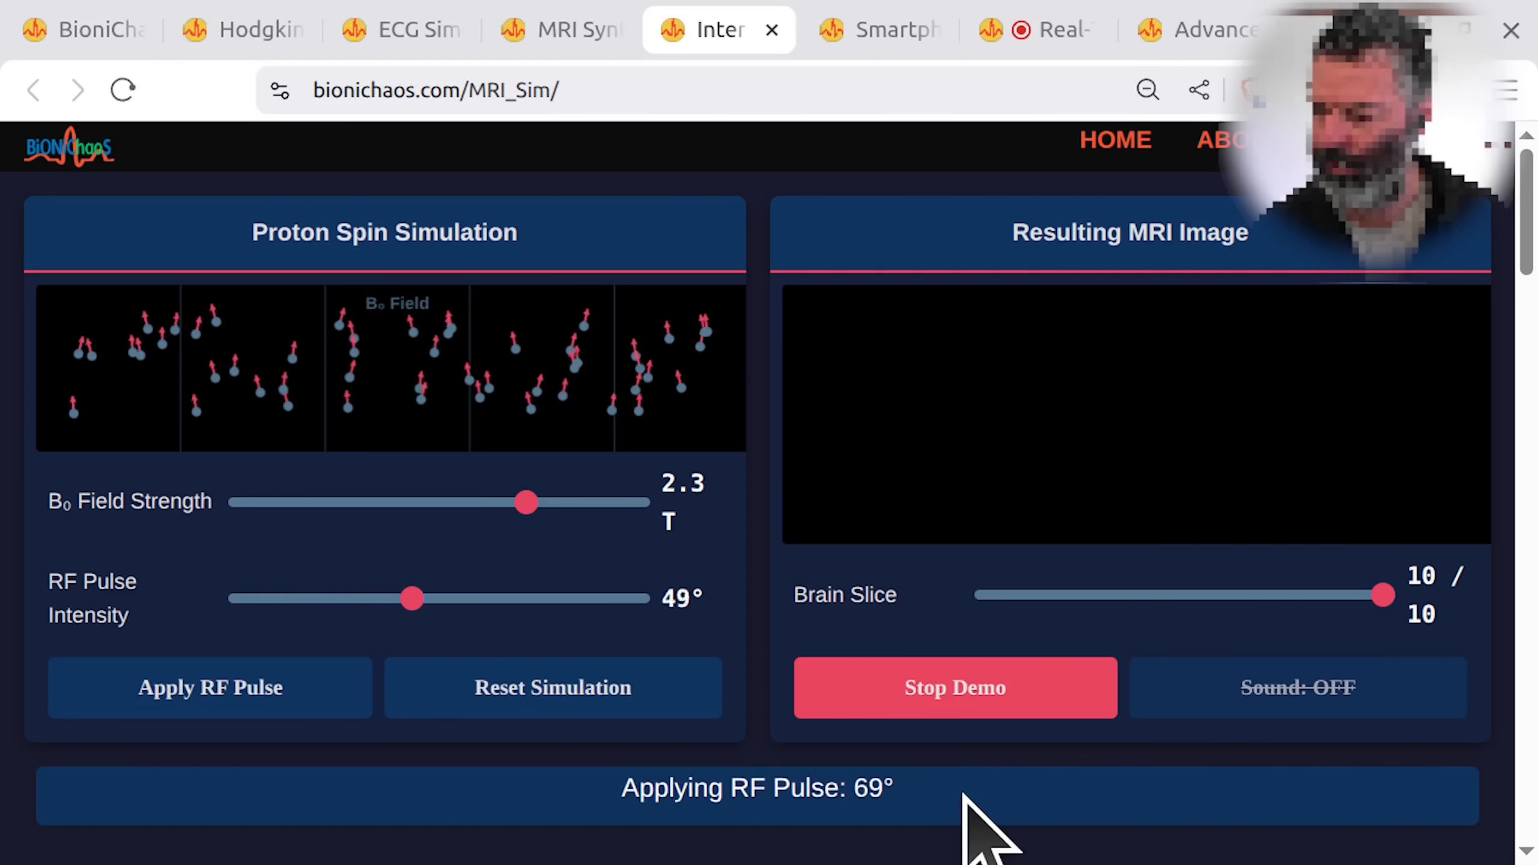
# - In the Smartphone Neck Simulation, increase the head angle and play the demo
pyautogui.click(884, 36)
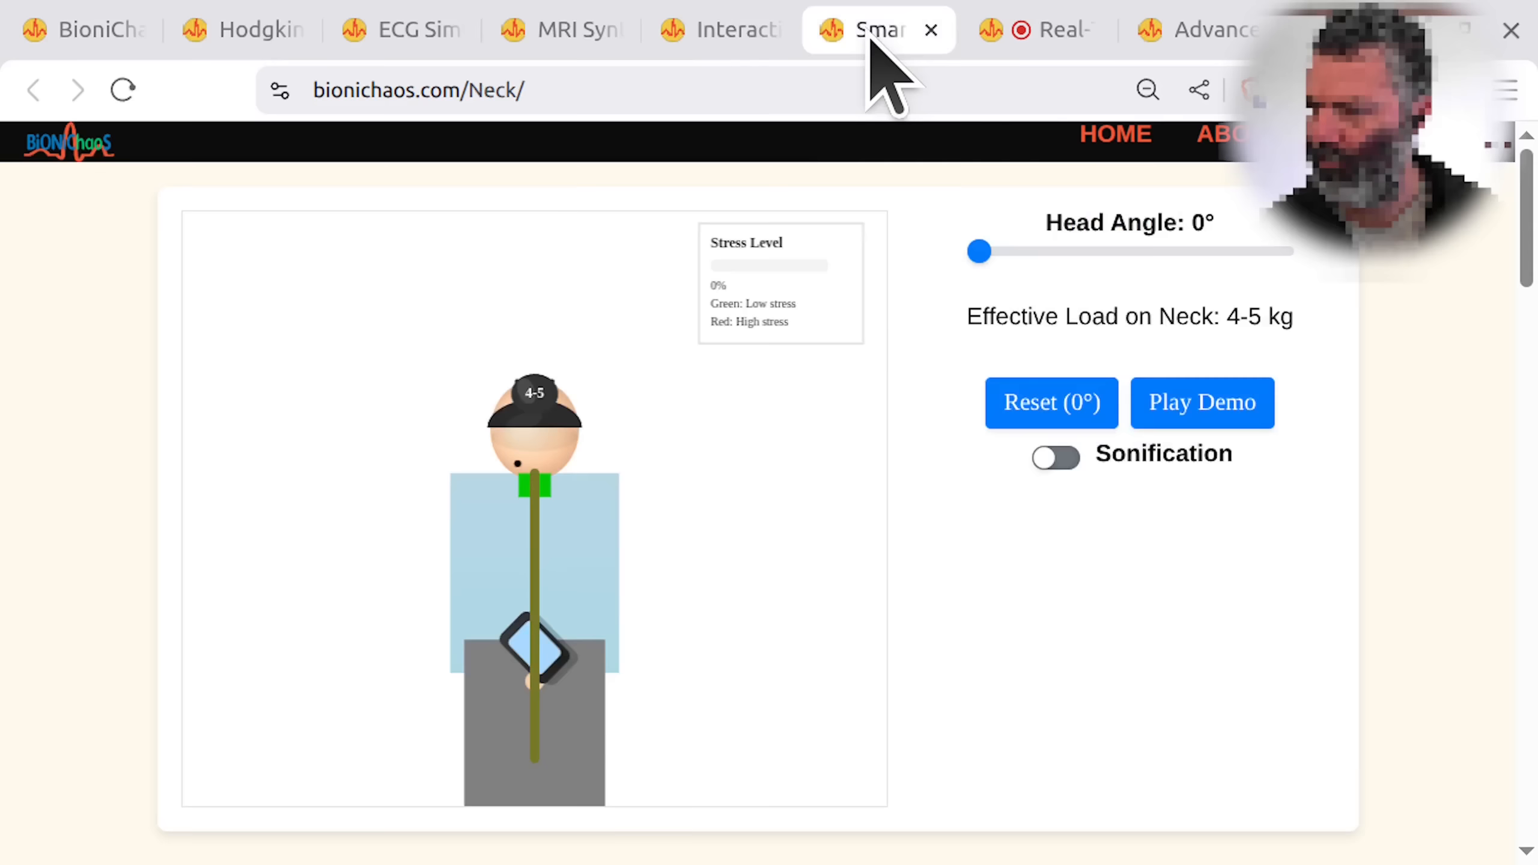
pyautogui.moveTo(982, 249); pyautogui.dragTo(1121, 270)
pyautogui.click(1181, 401)
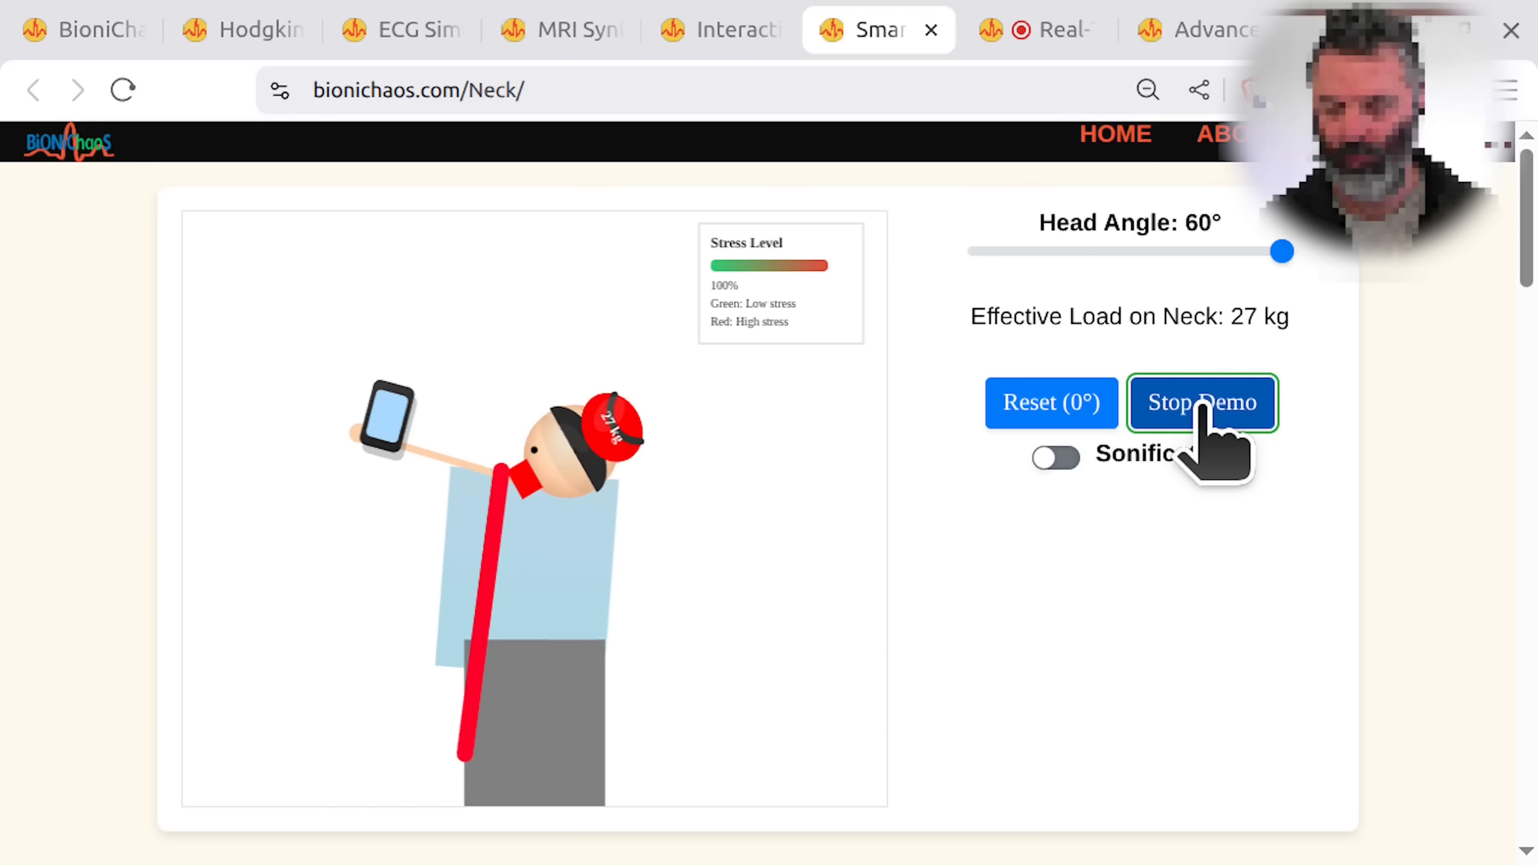
# - View the Real-Time Signal Amplification Microscope's live feed and browse further through the home page's tool list
pyautogui.click(1053, 33)
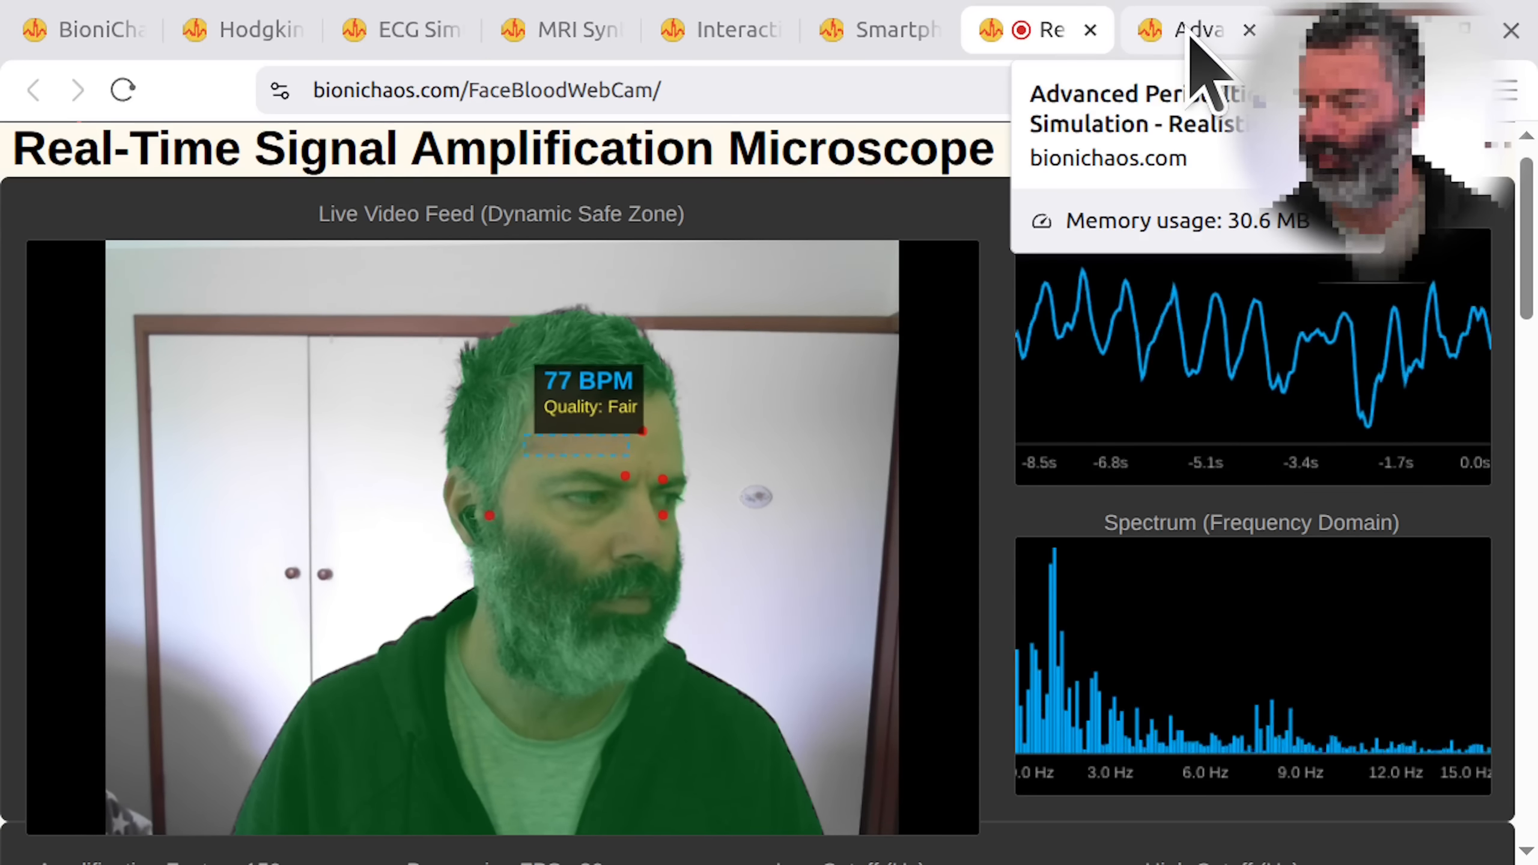
pyautogui.click(67, 37)
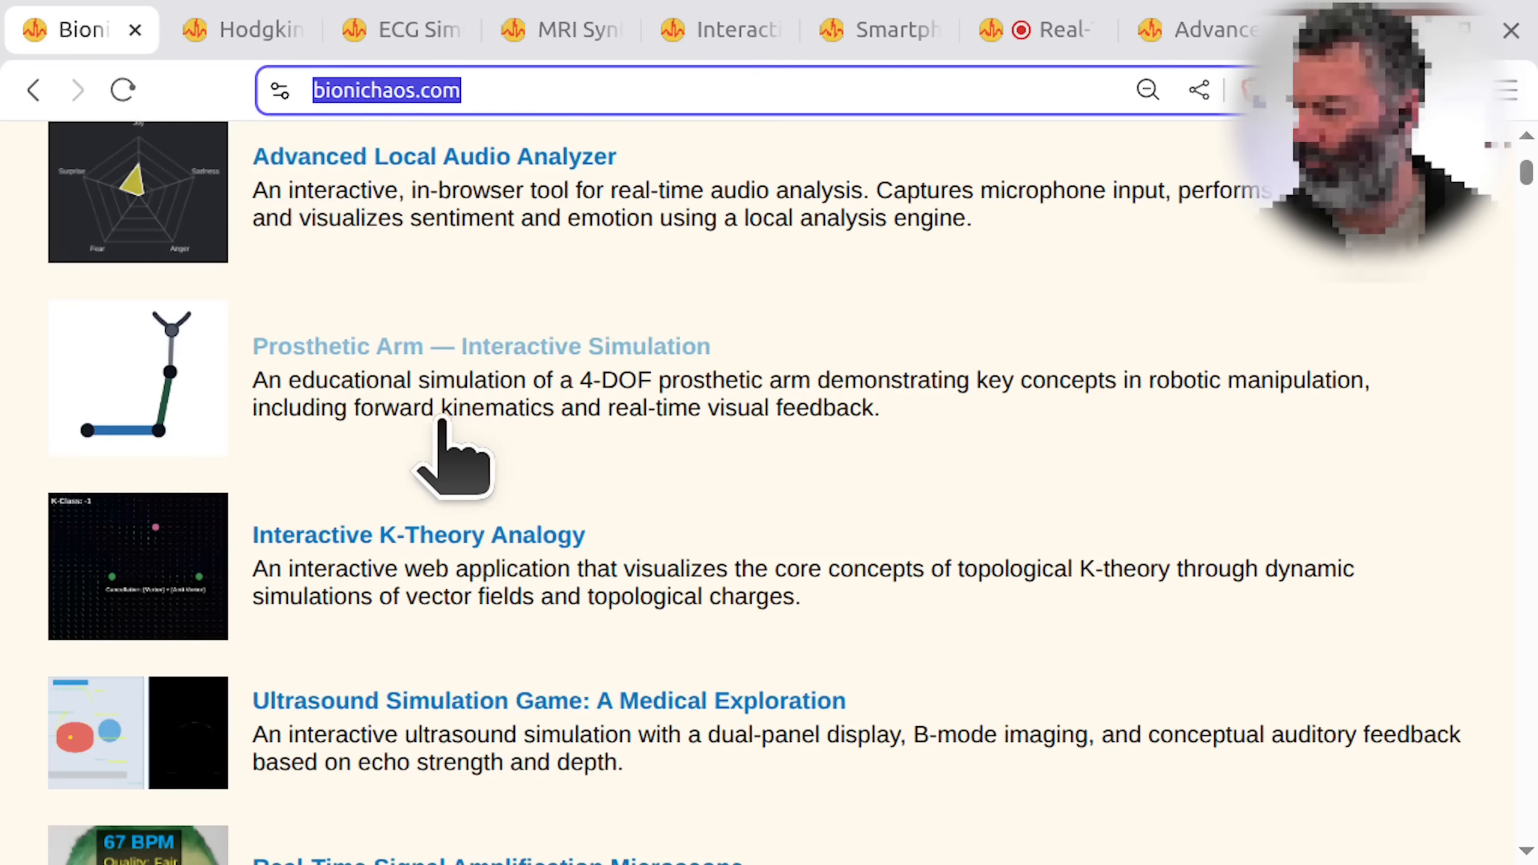
pyautogui.scroll(-5, 442, 393)
pyautogui.scroll(-5, 424, 418)
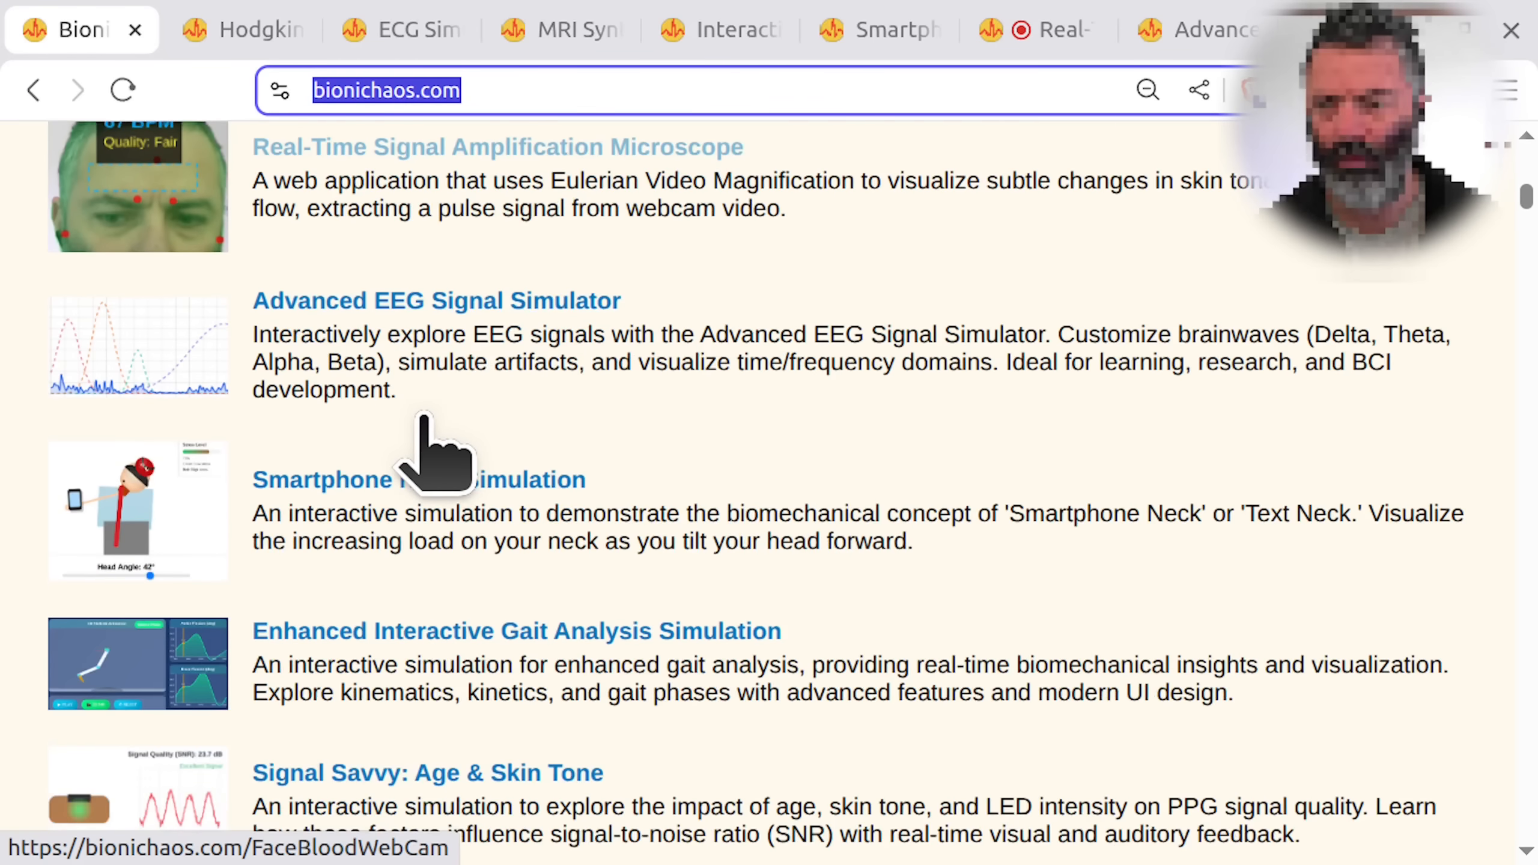
pyautogui.scroll(3, 433, 451)
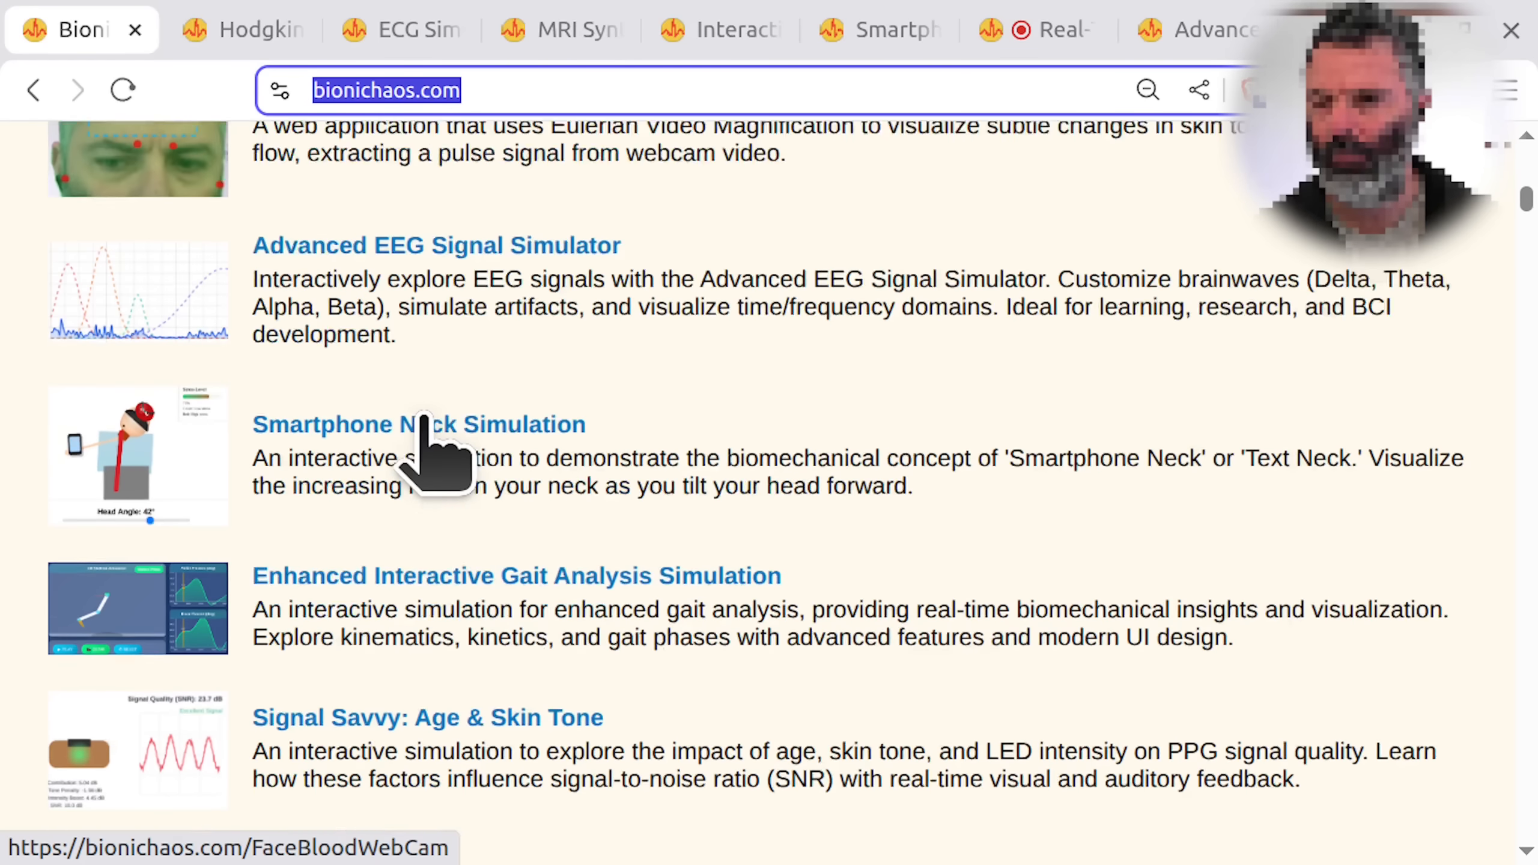
pyautogui.scroll(-3, 421, 447)
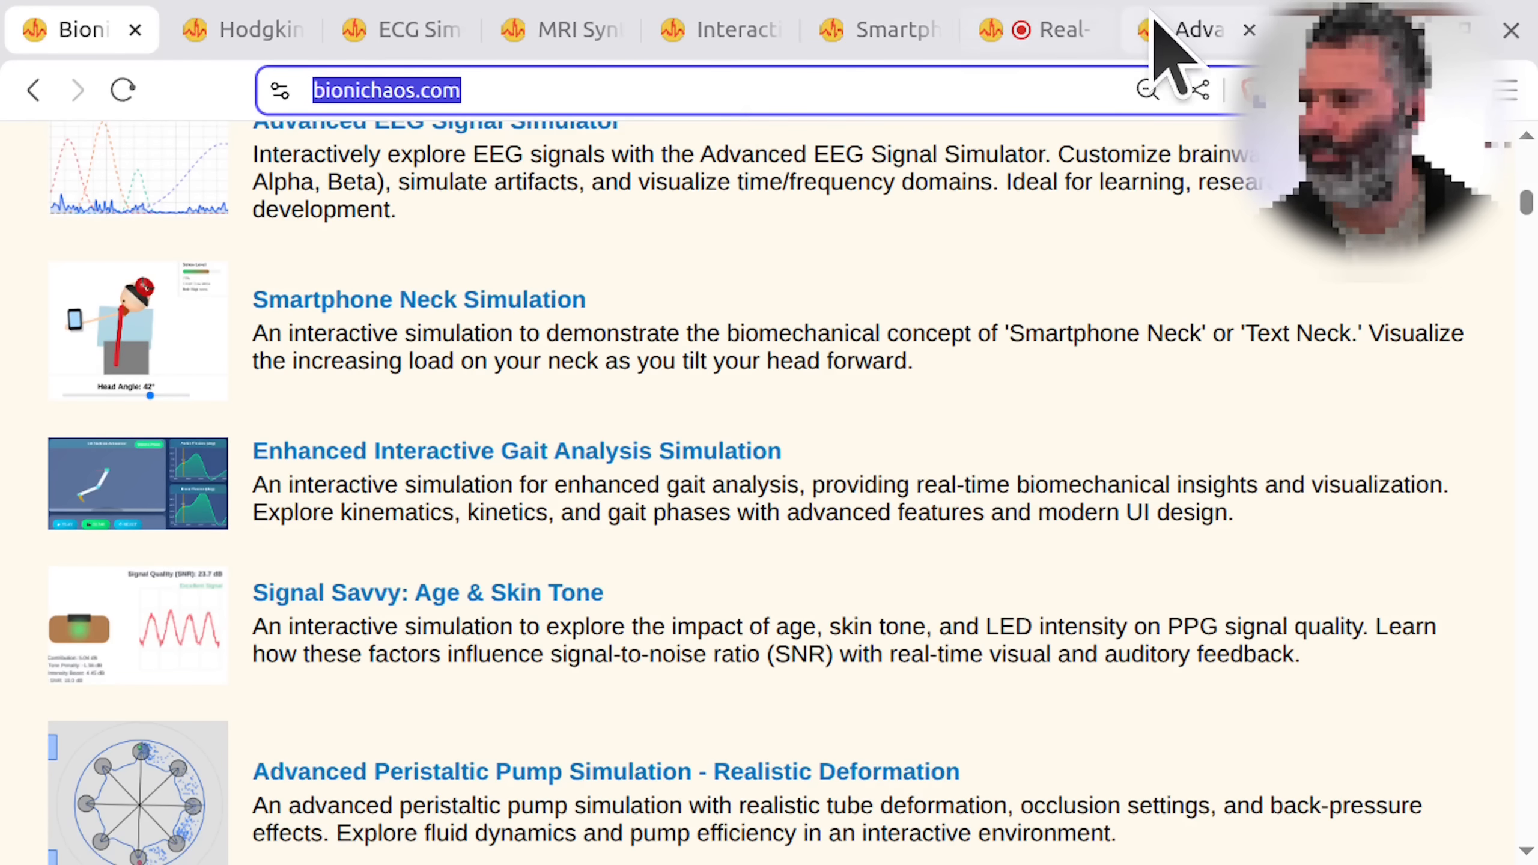
# - Look at the running Advanced Peristaltic Pump simulation and revisit the Hodgkin-Huxley and ECG Simulator pages
pyautogui.click(1181, 30)
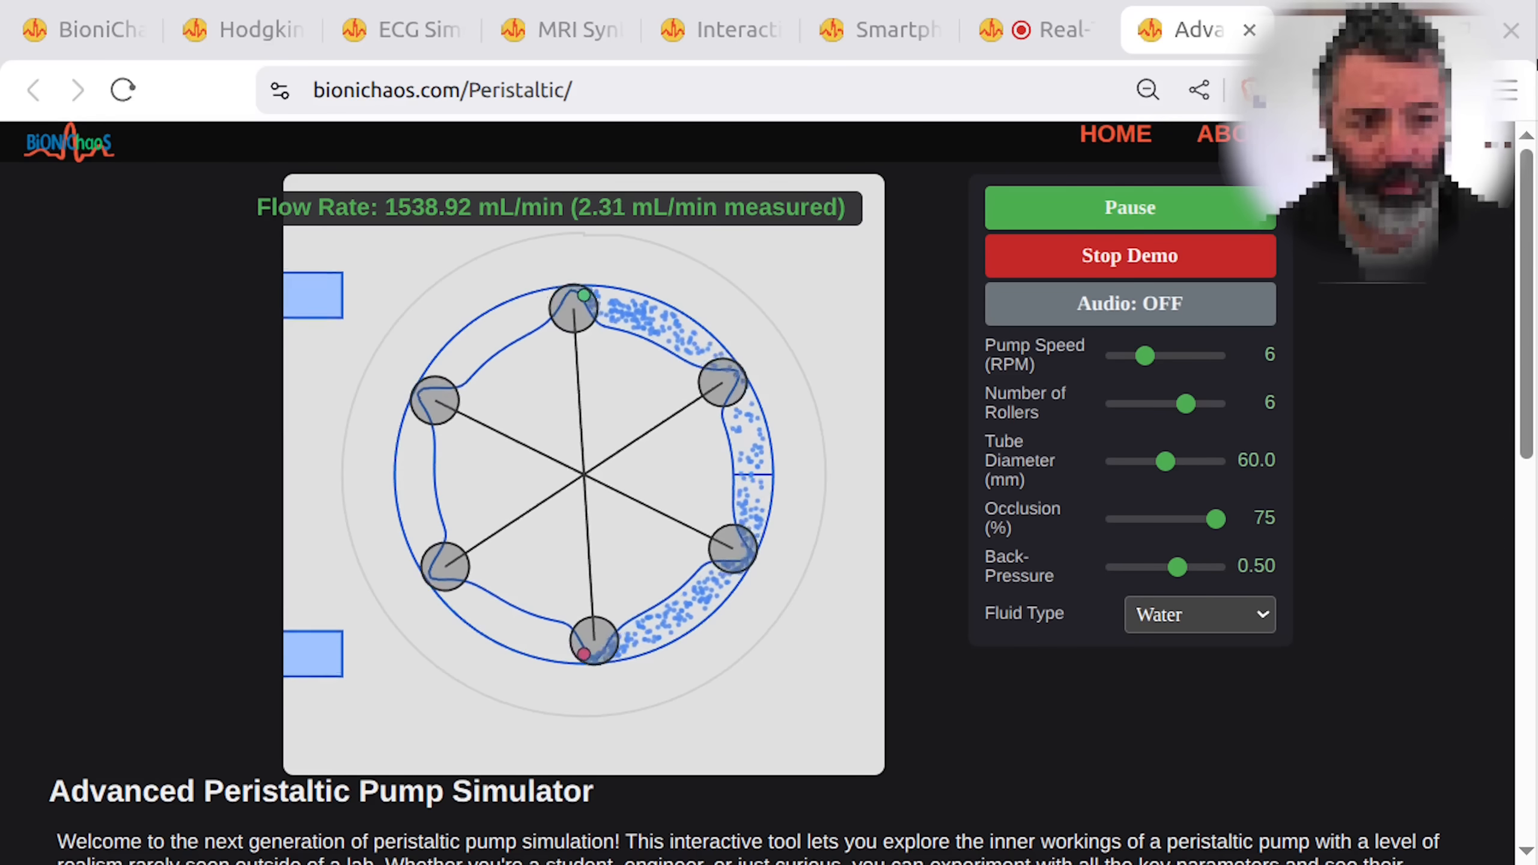
pyautogui.hotkey('ctrl', '2')
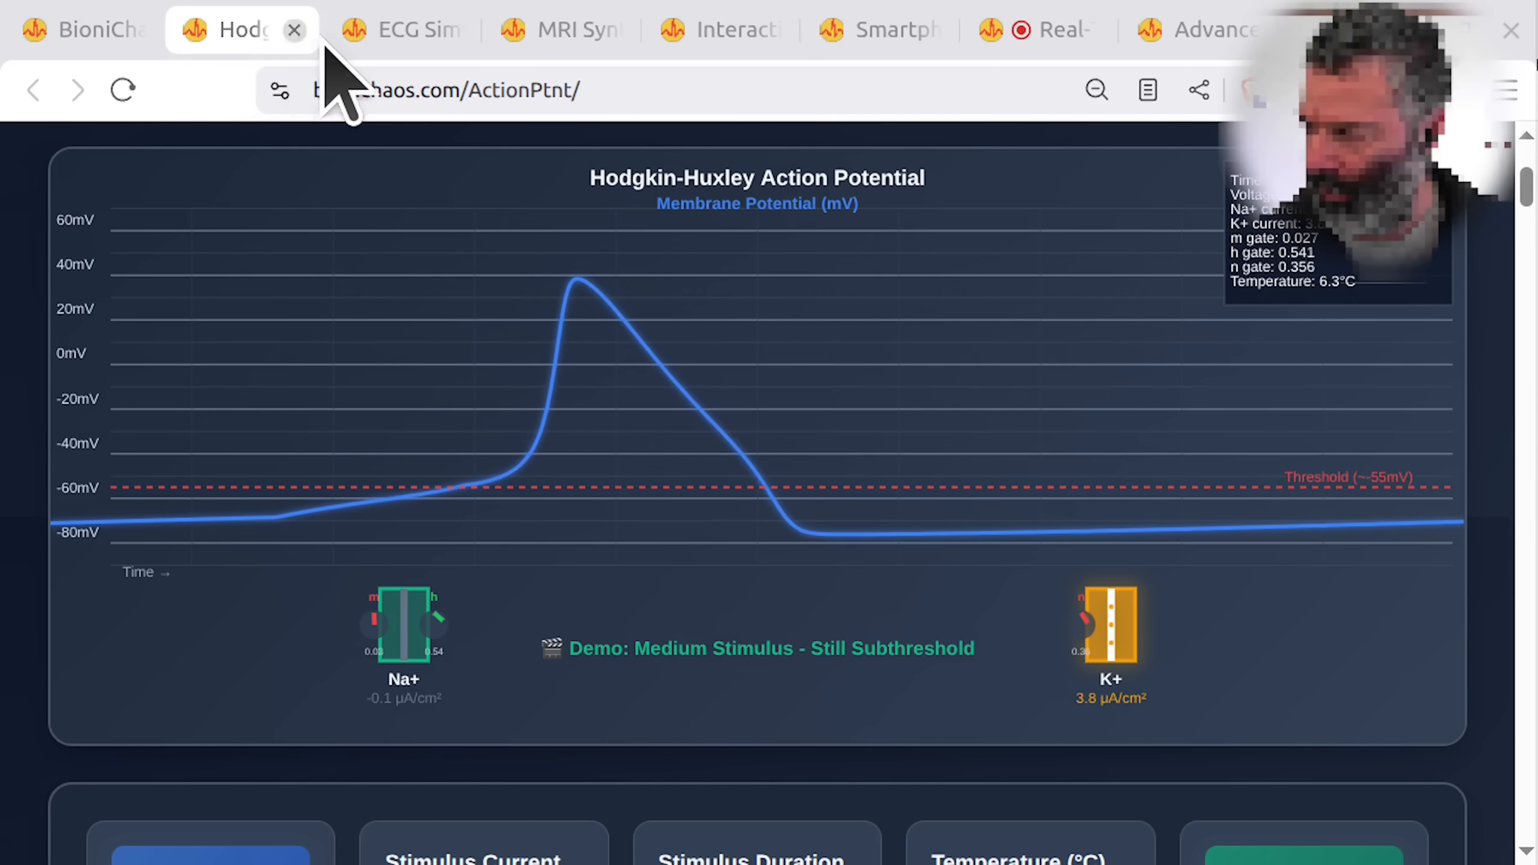
pyautogui.click(400, 30)
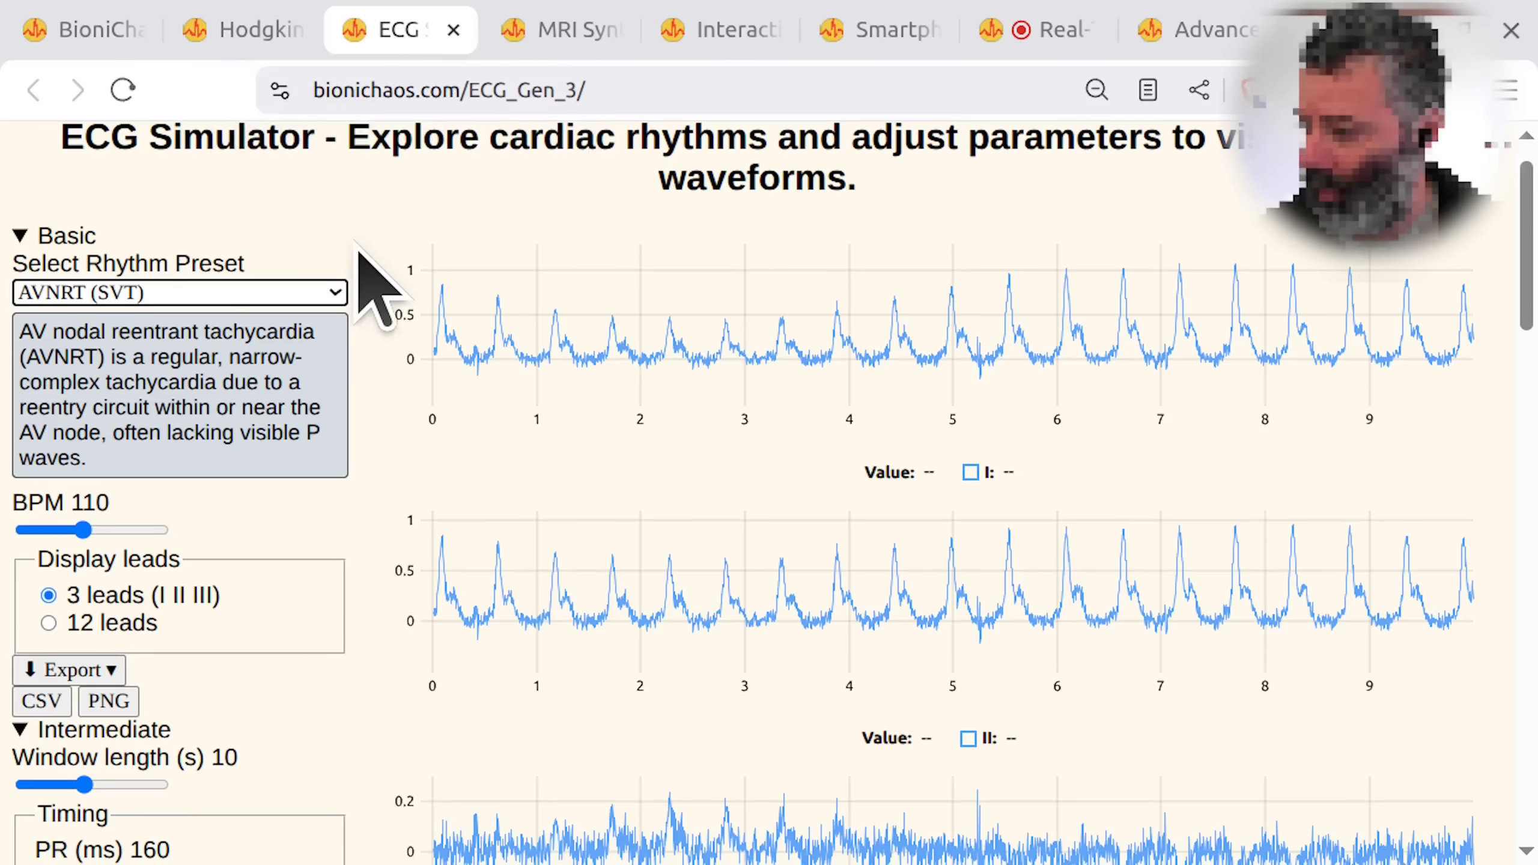
pyautogui.click(360, 93)
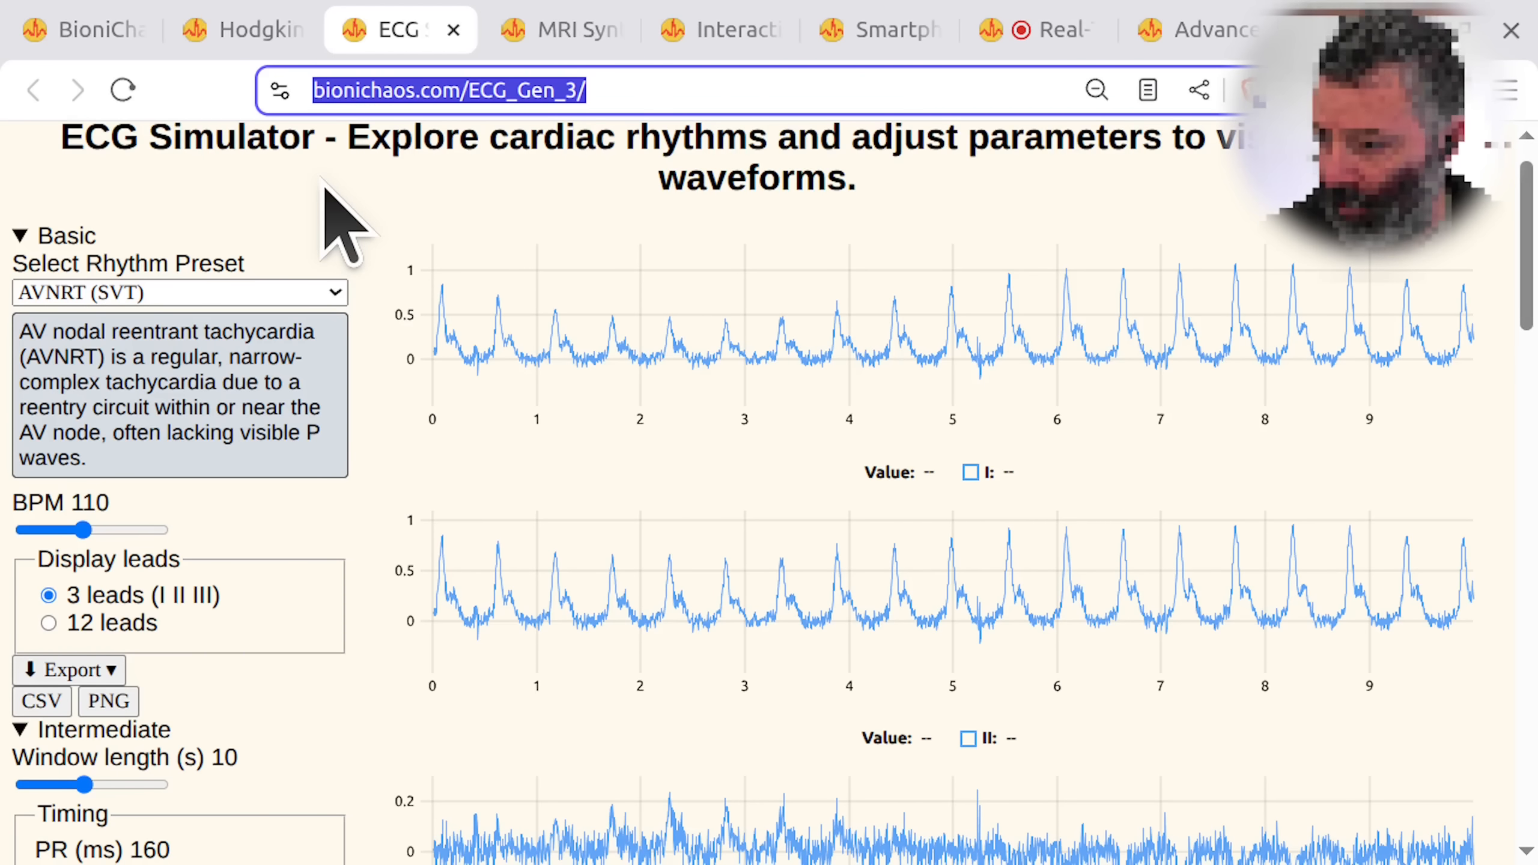
# - Compare the MRI Synthetic Brain Generator with the Interactive MRI Simulation and turn on the latter's sound
pyautogui.hotkey('ctrl', 'Tab')
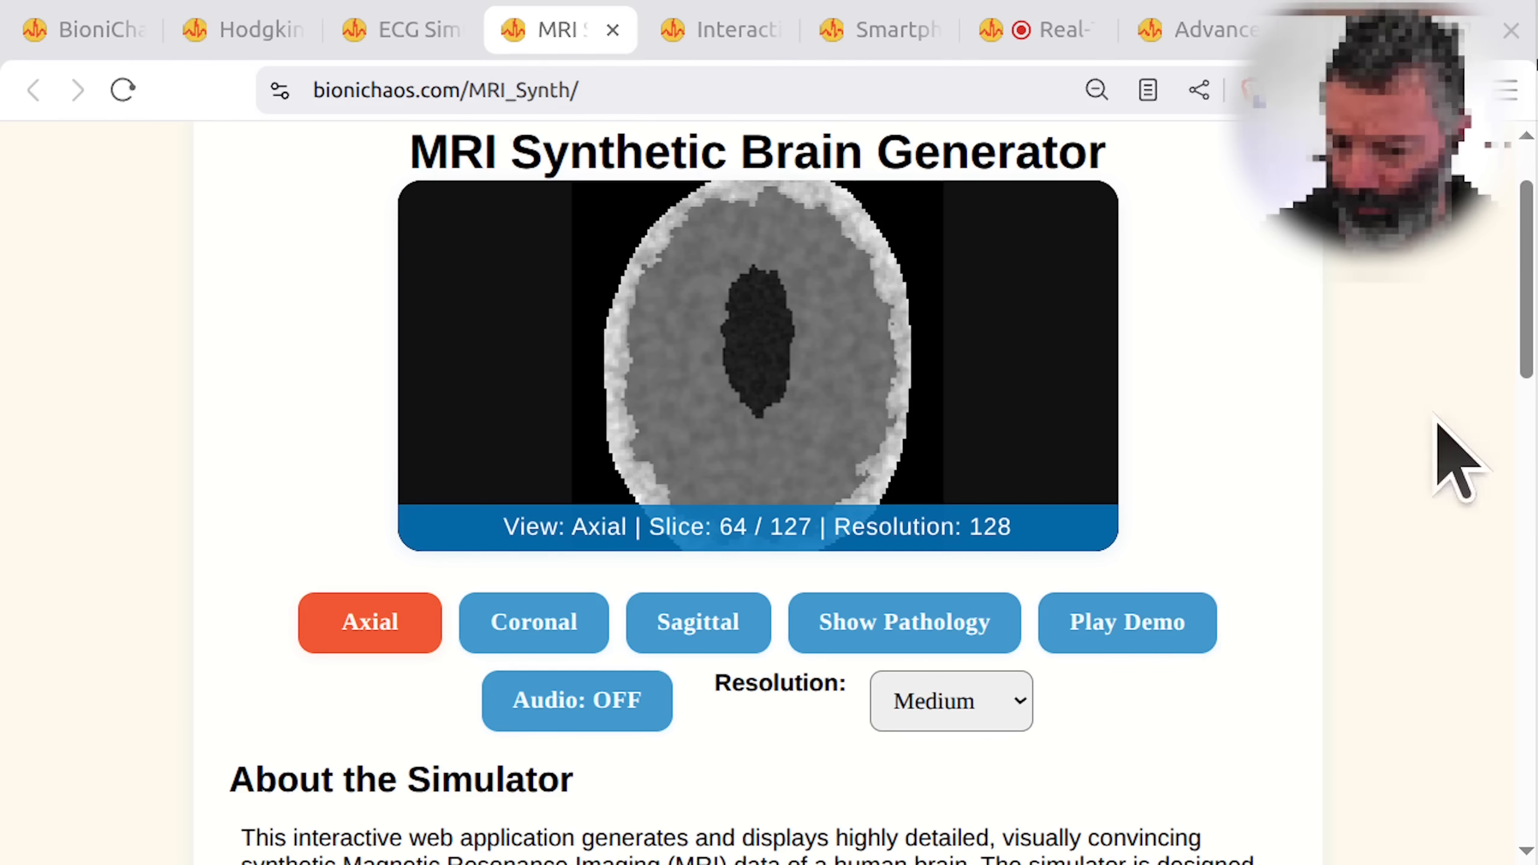
pyautogui.click(679, 30)
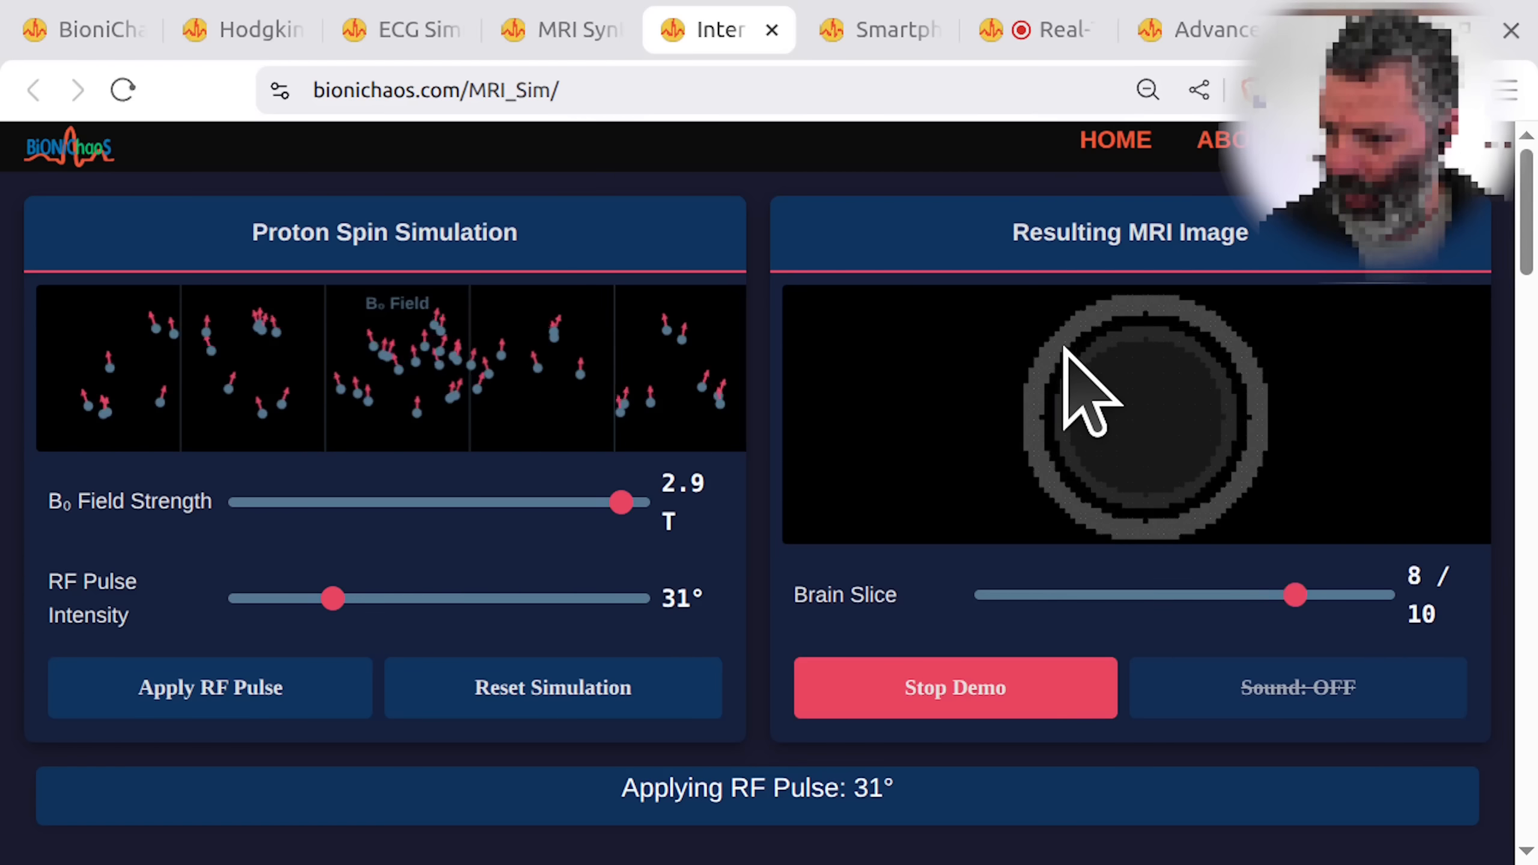
pyautogui.hotkey('ctrl', 'shift', 'Tab')
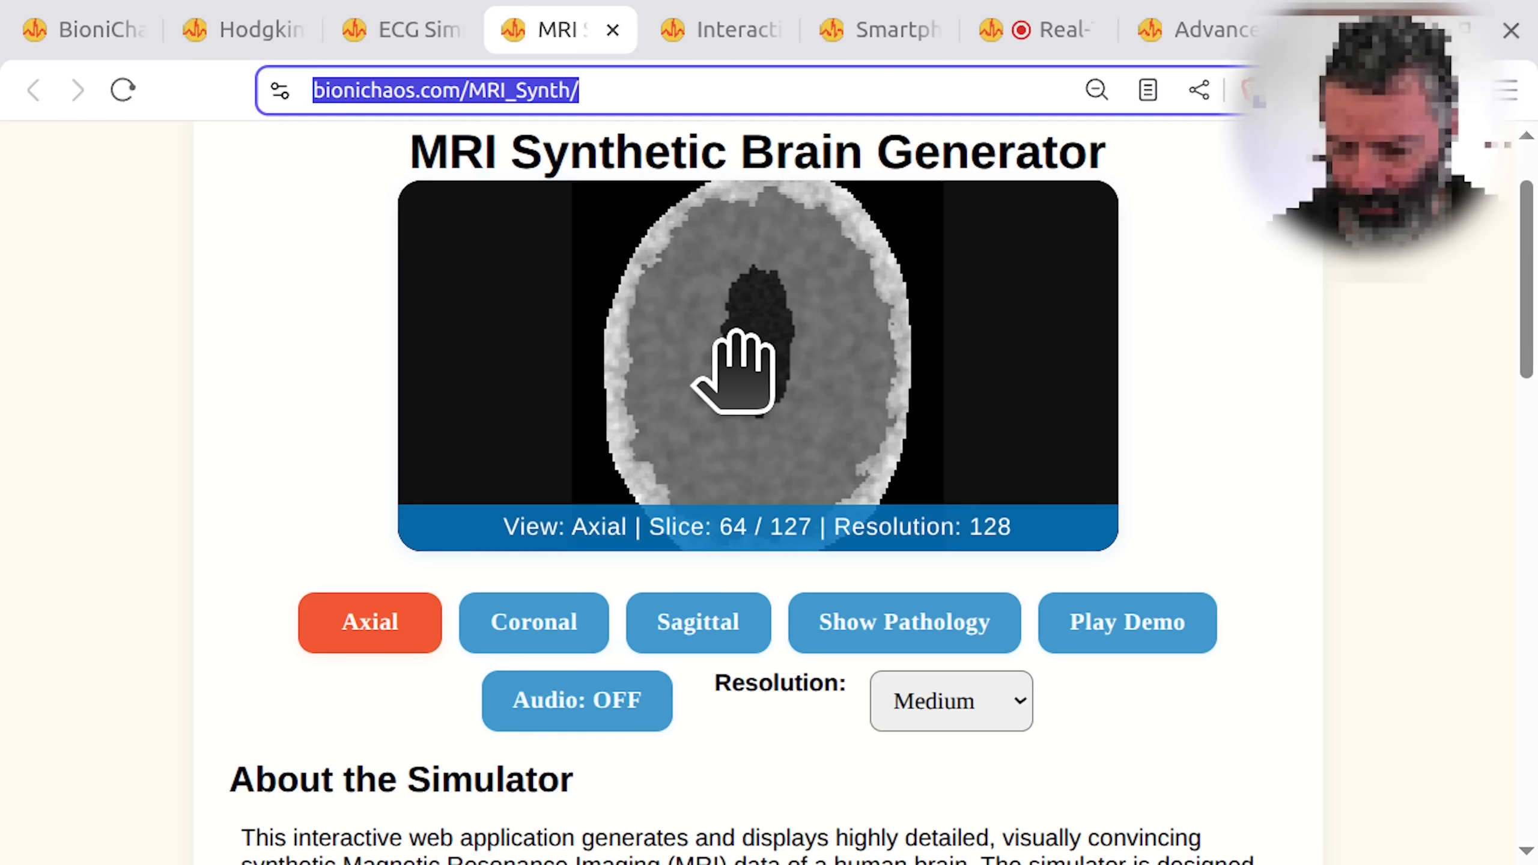
pyautogui.click(718, 37)
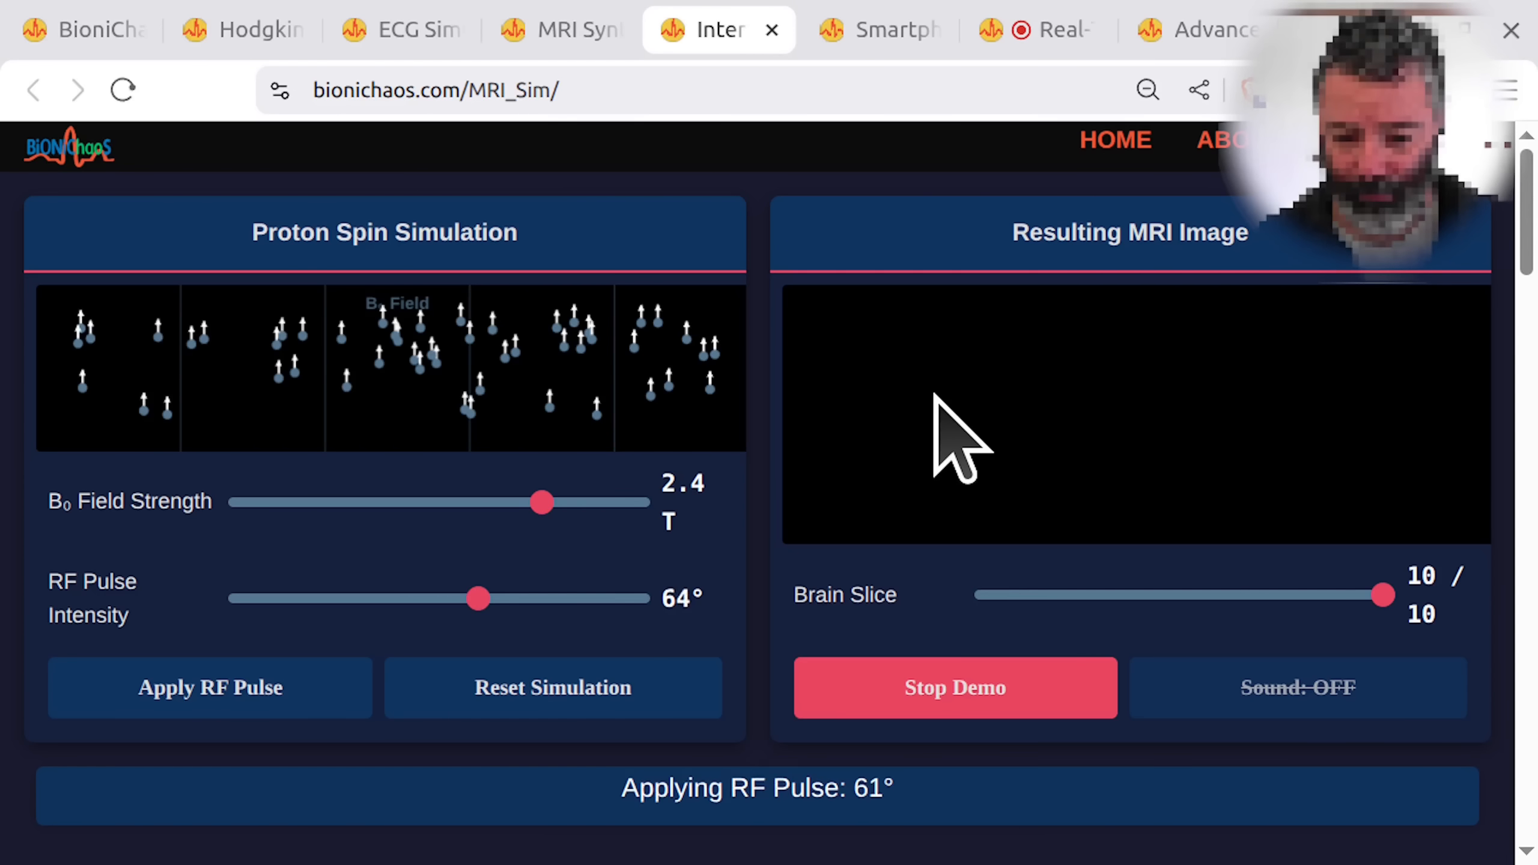
pyautogui.click(1250, 706)
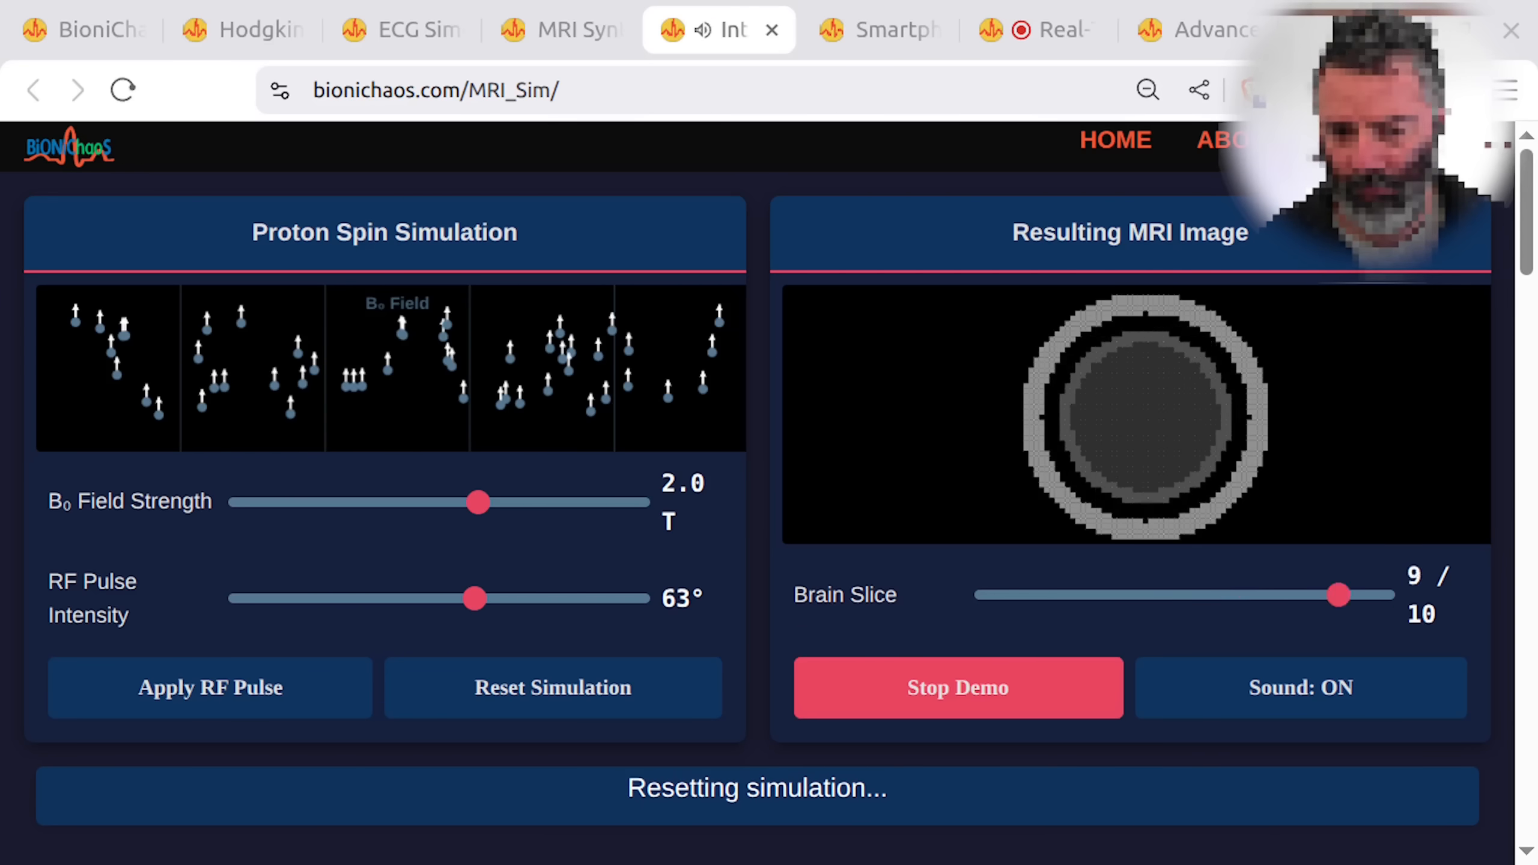
# - Return to the Smartphone Neck Simulation and view its Web-App Overview section
pyautogui.hotkey('ctrl', 'Tab')
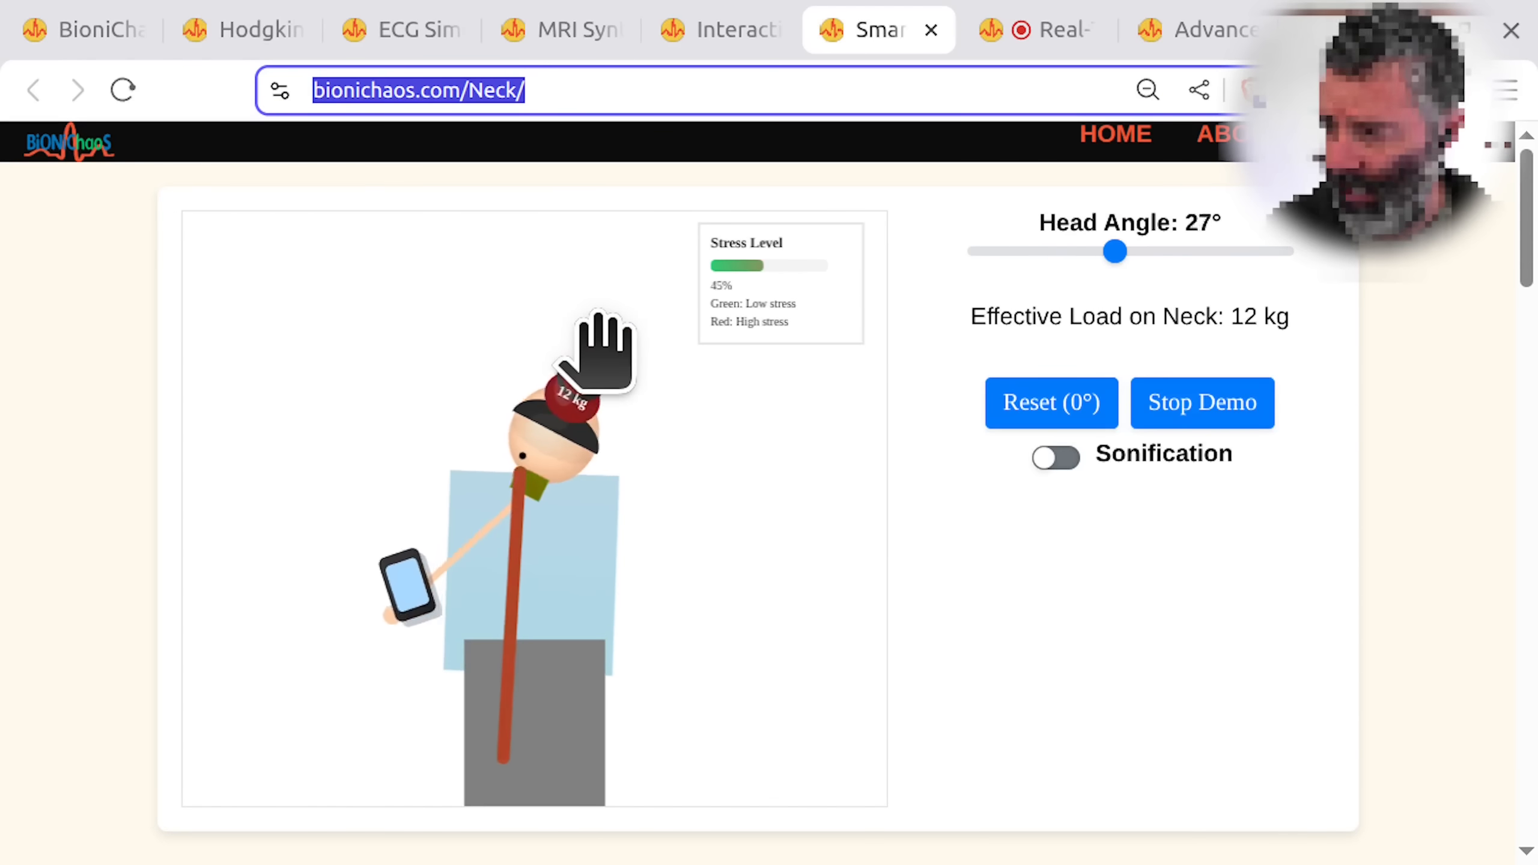
pyautogui.scroll(-3, 629, 394)
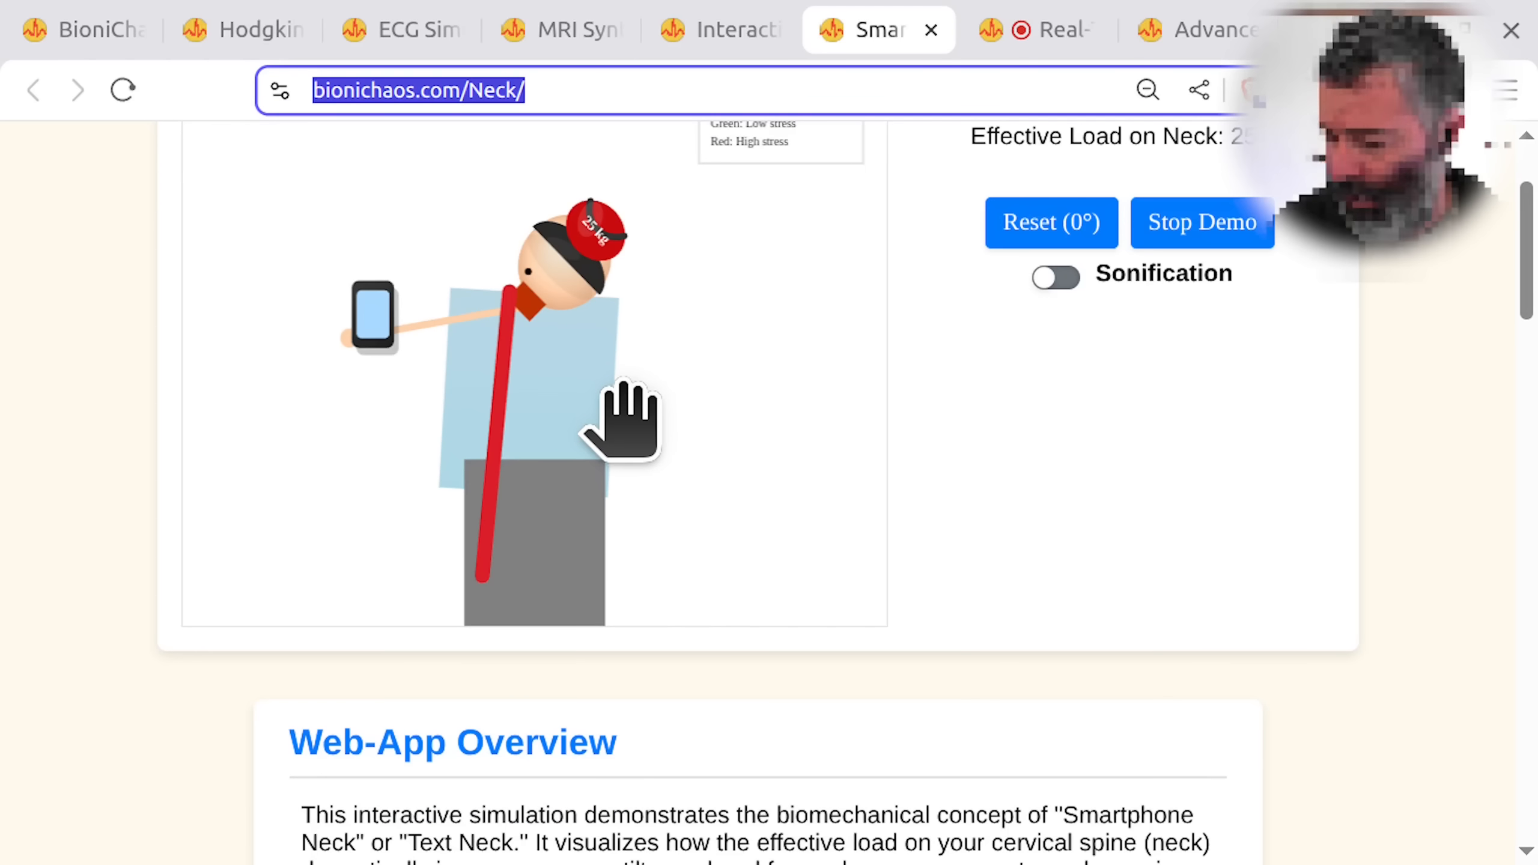
# - Return to the top of the Smartphone Neck Simulation page and select its full web address
pyautogui.scroll(3, 623, 419)
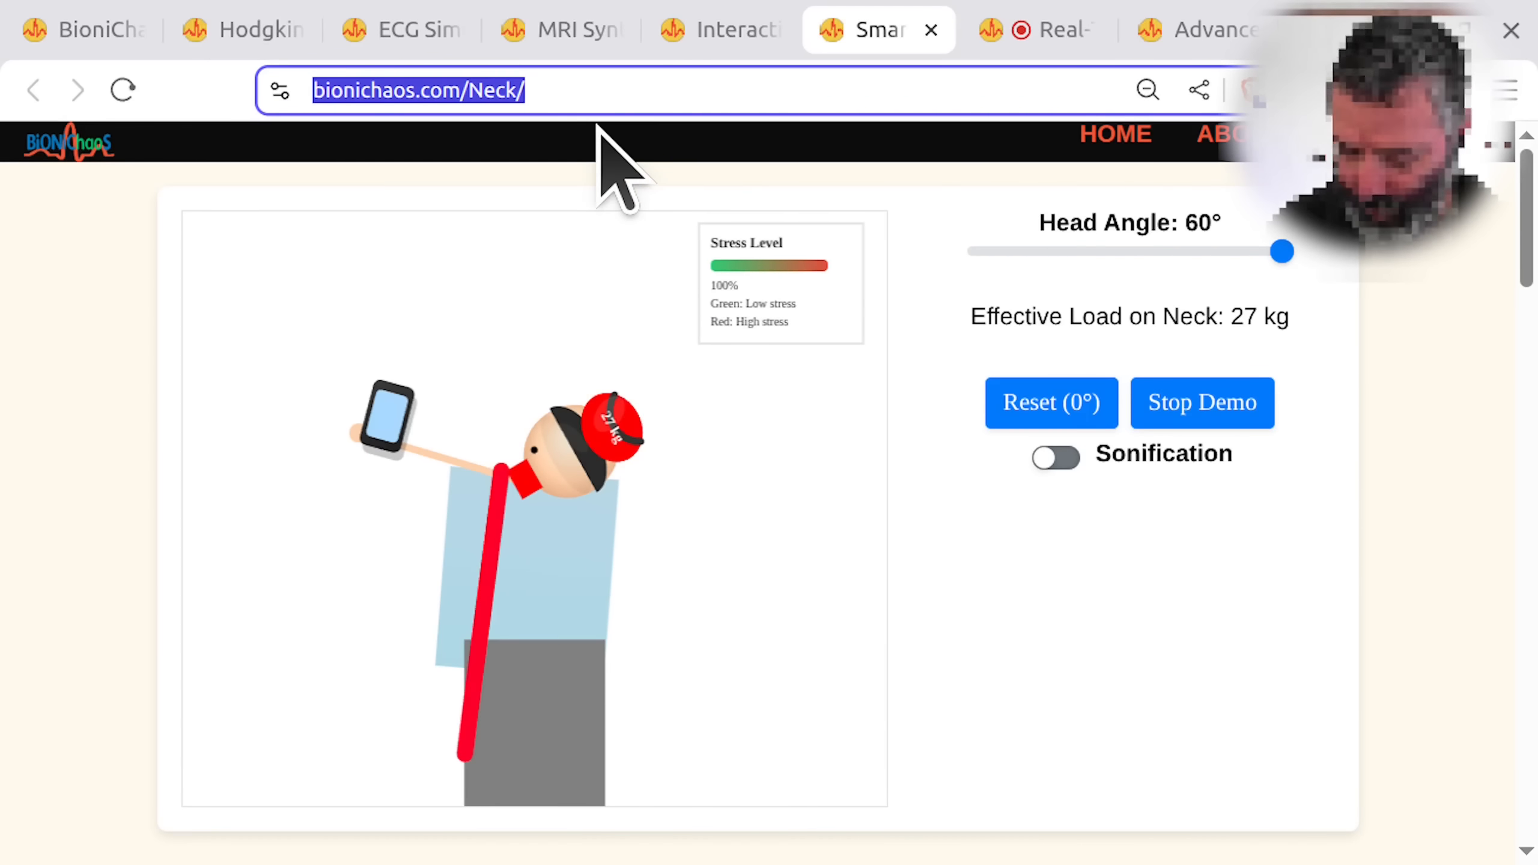
pyautogui.tripleClick(556, 100)
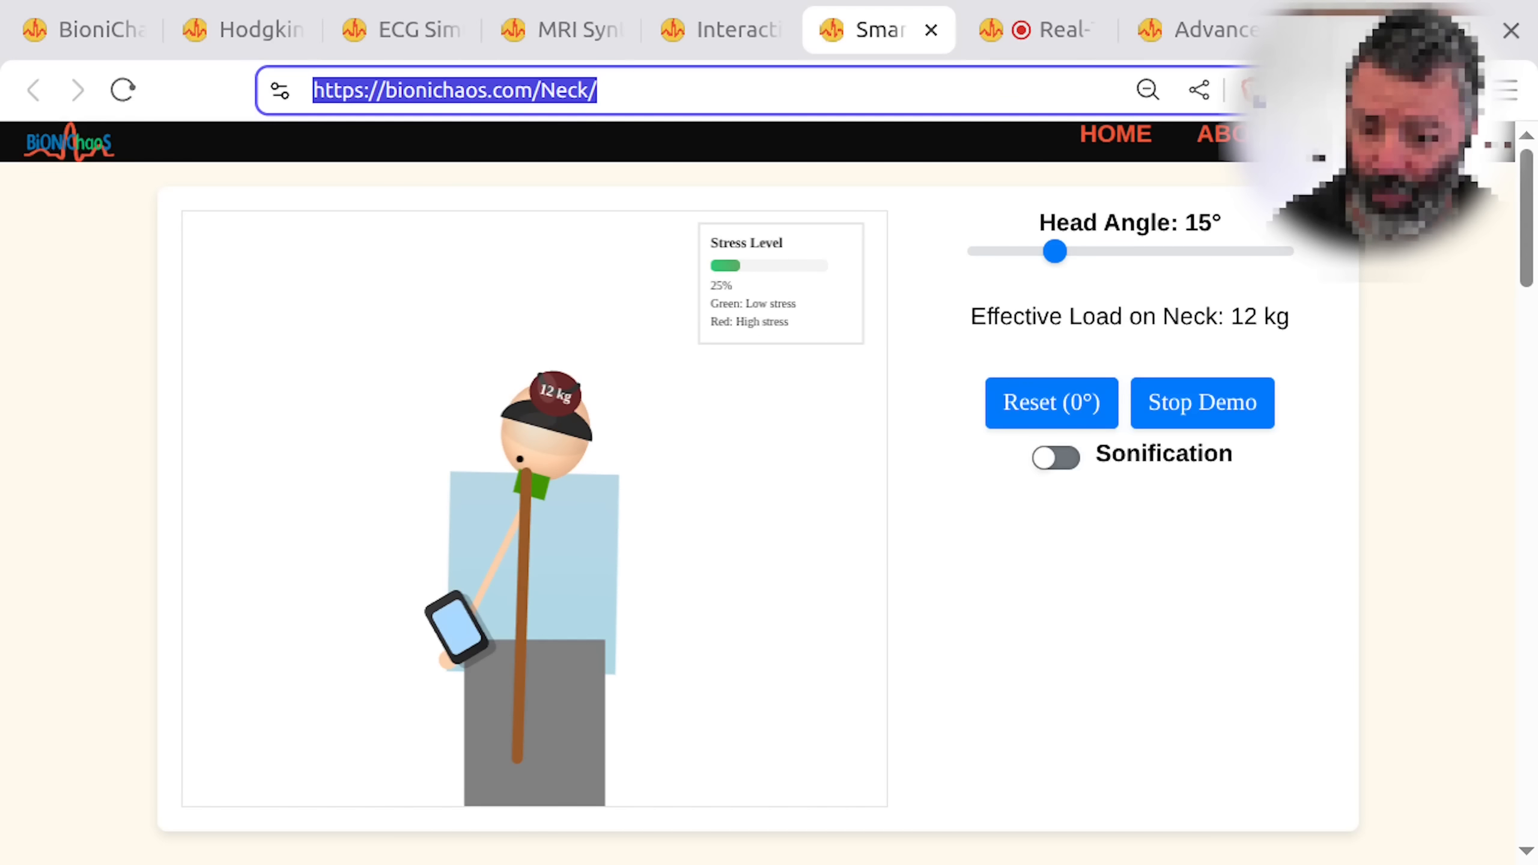
pyautogui.click(1536, 64)
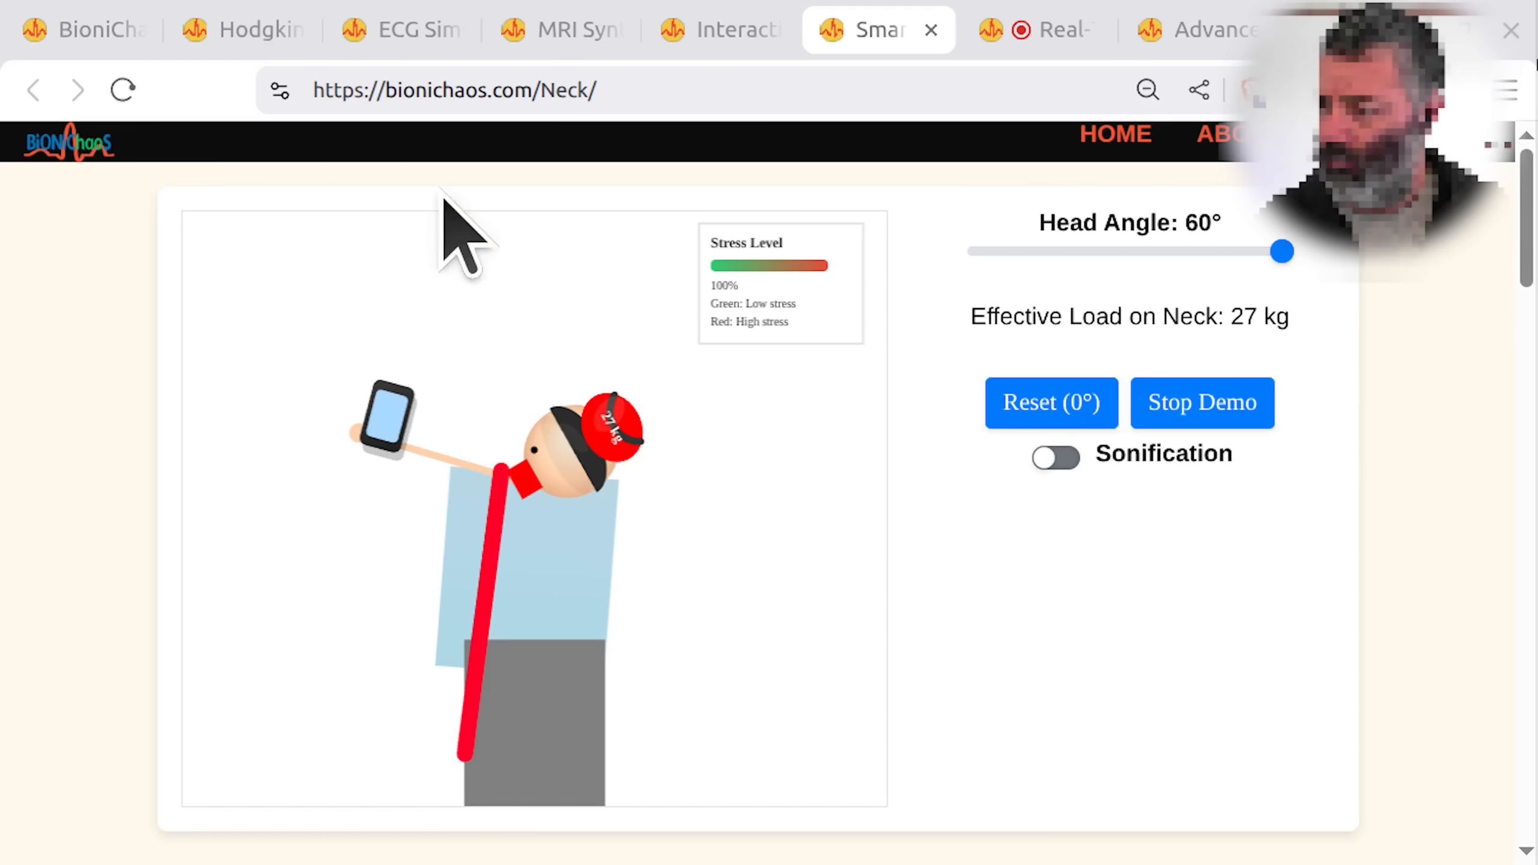
# - Switch to the Real-Time Signal Amplification Microscope page and select its full web address
pyautogui.click(1063, 45)
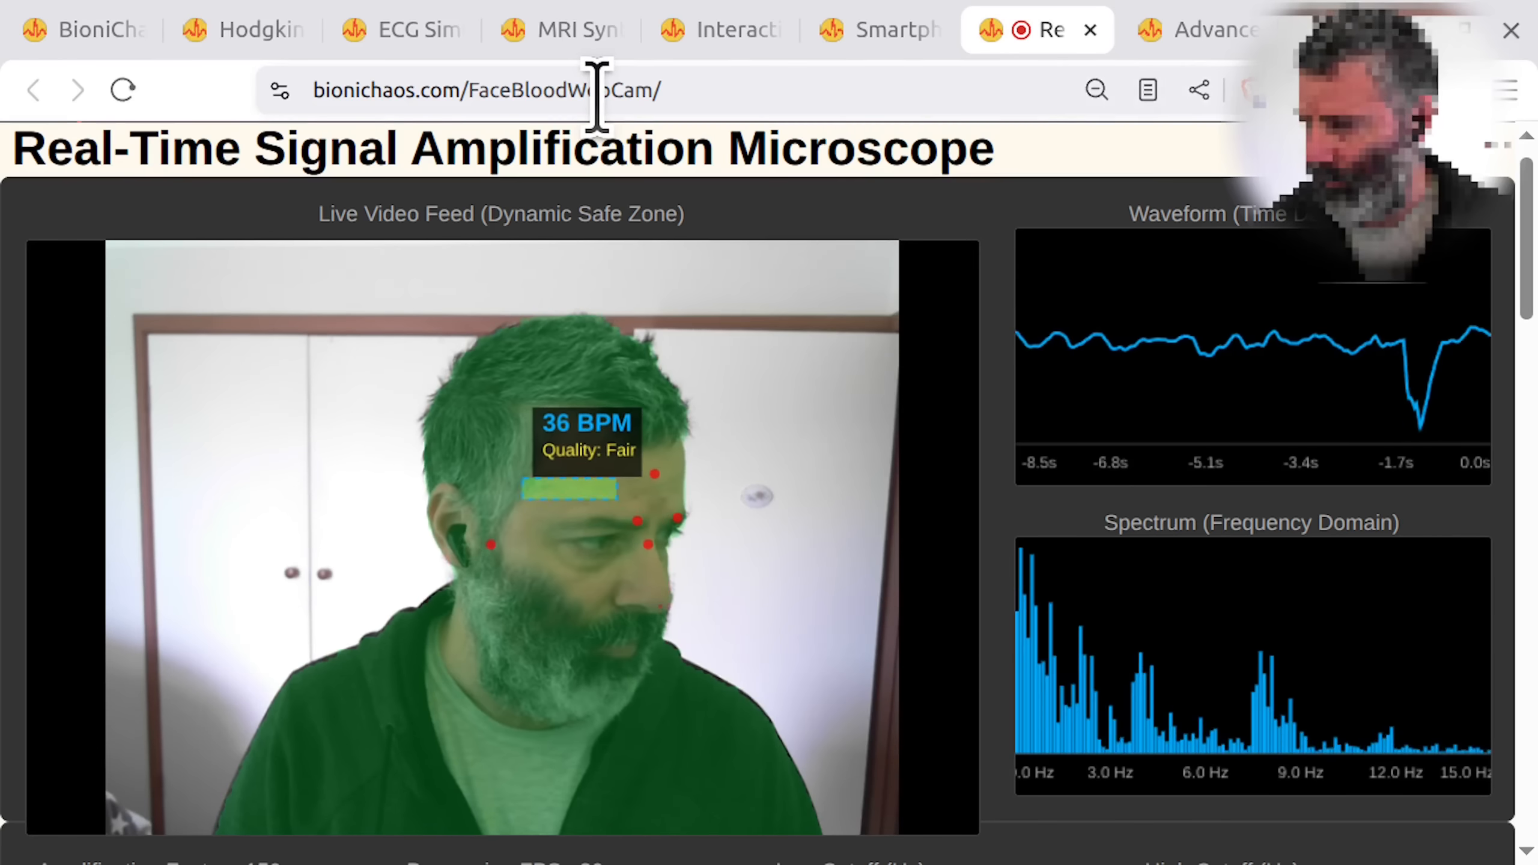
pyautogui.click(596, 91)
pyautogui.click(1536, 63)
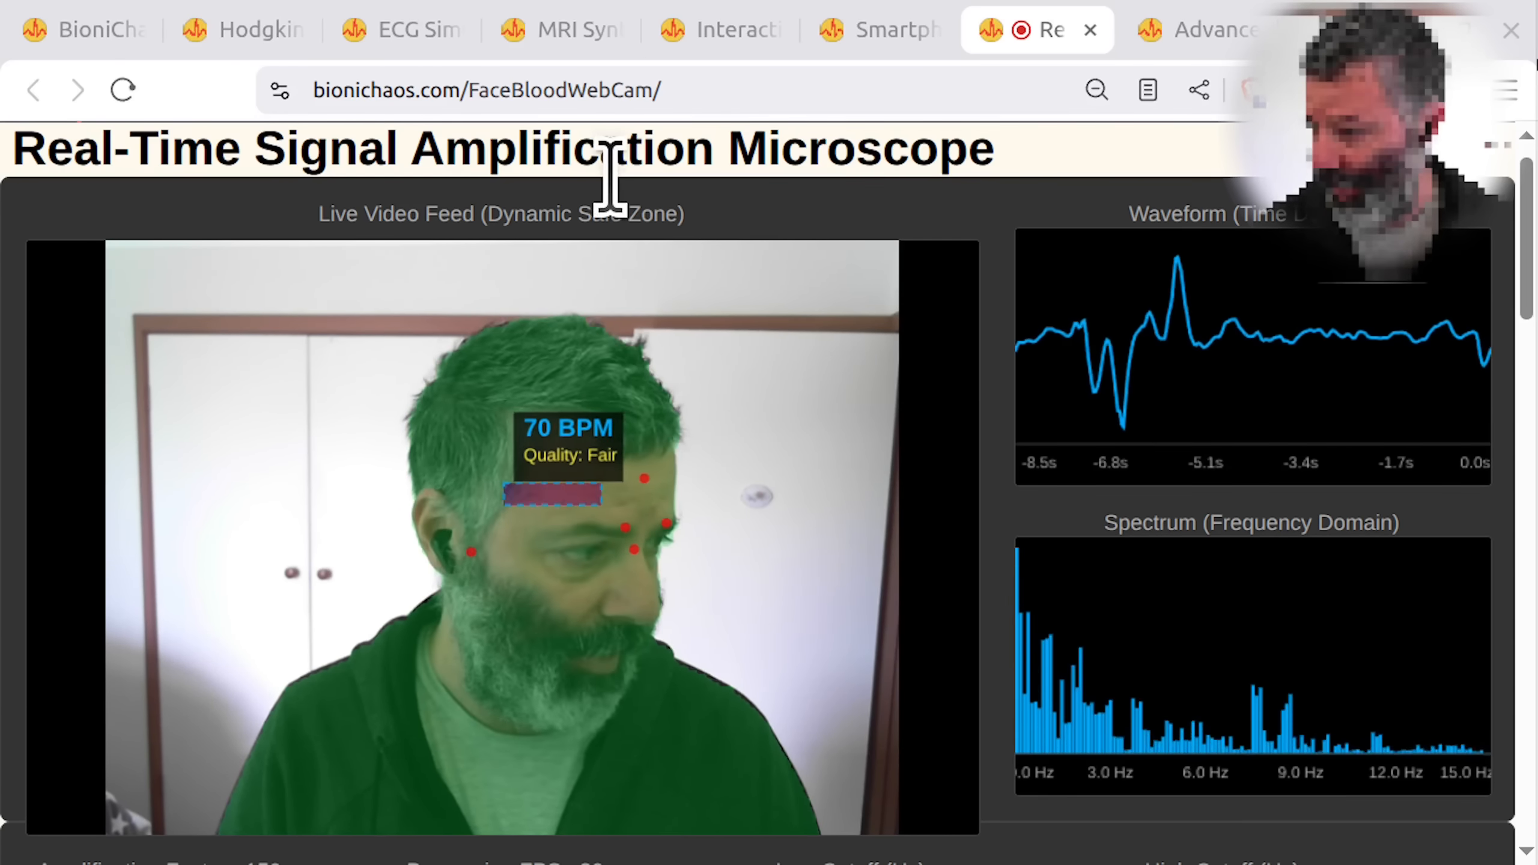
pyautogui.click(558, 91)
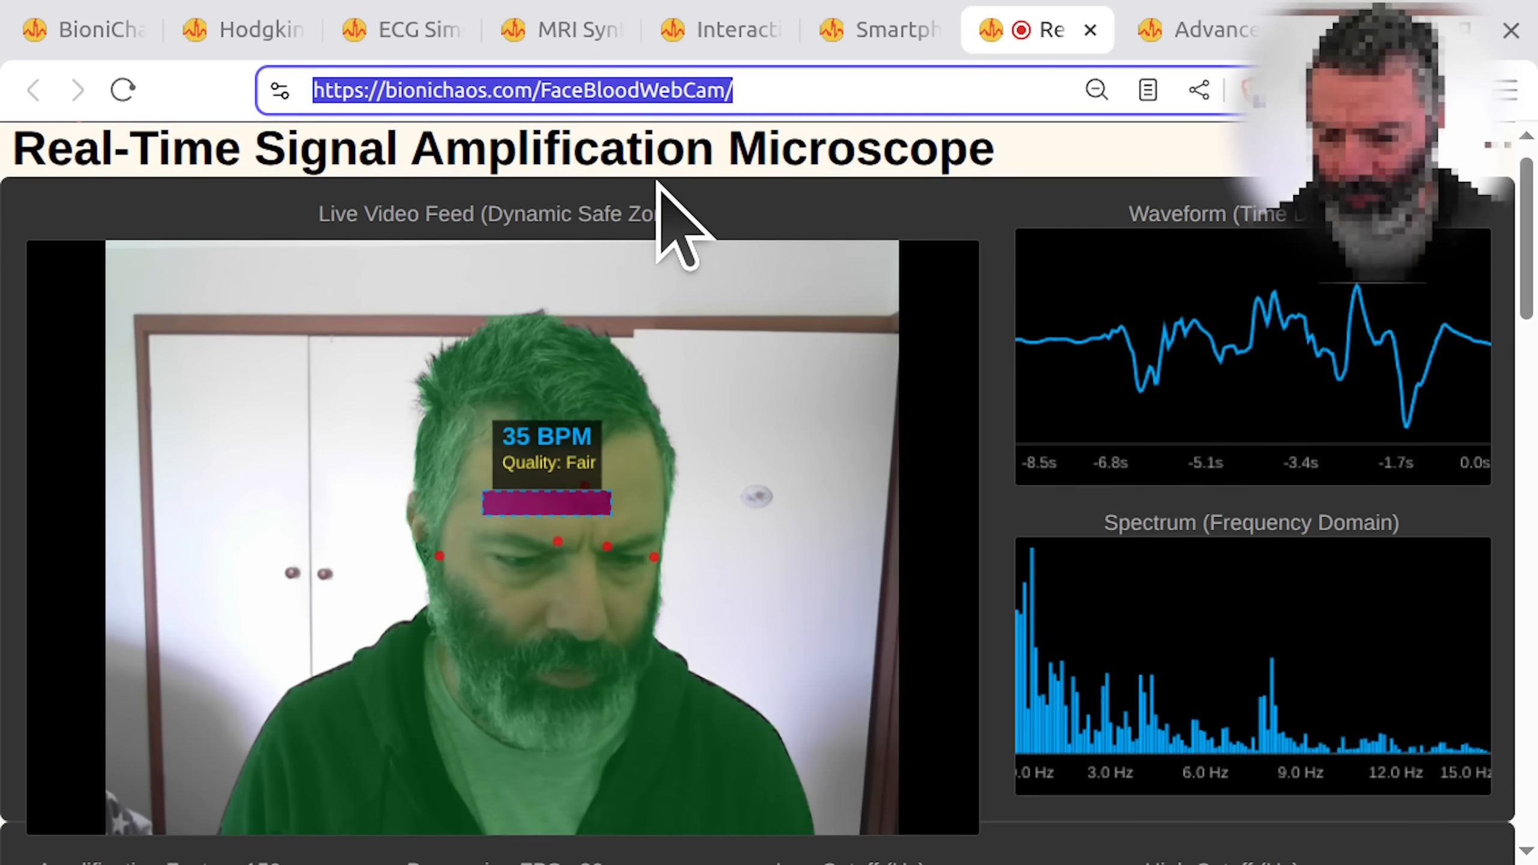
# - Switch to the Advanced Peristaltic Pump page and select its web address
pyautogui.click(1180, 33)
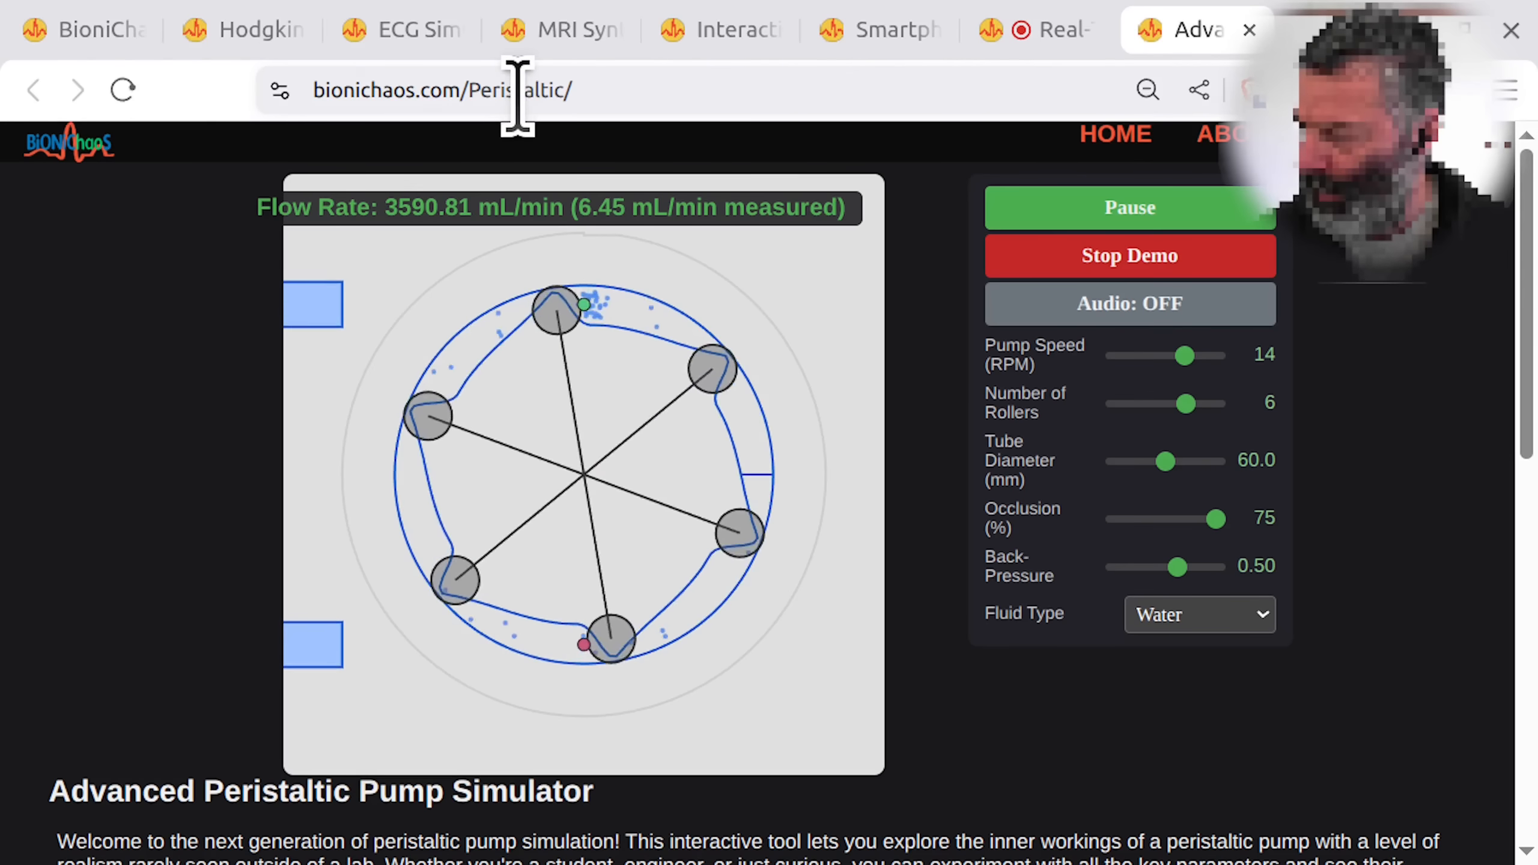
pyautogui.click(522, 91)
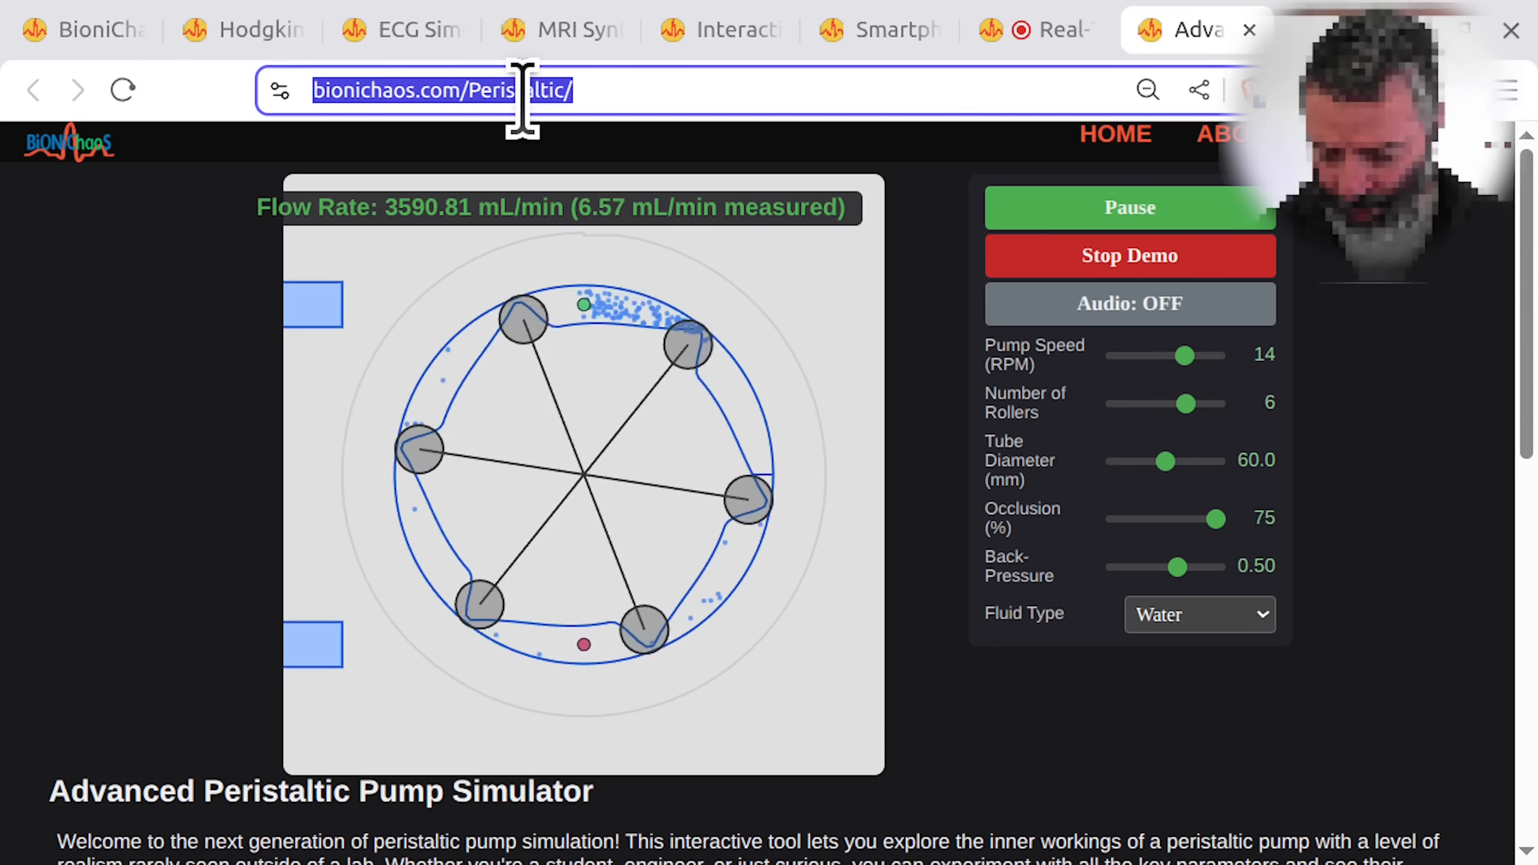
pyautogui.click(1536, 64)
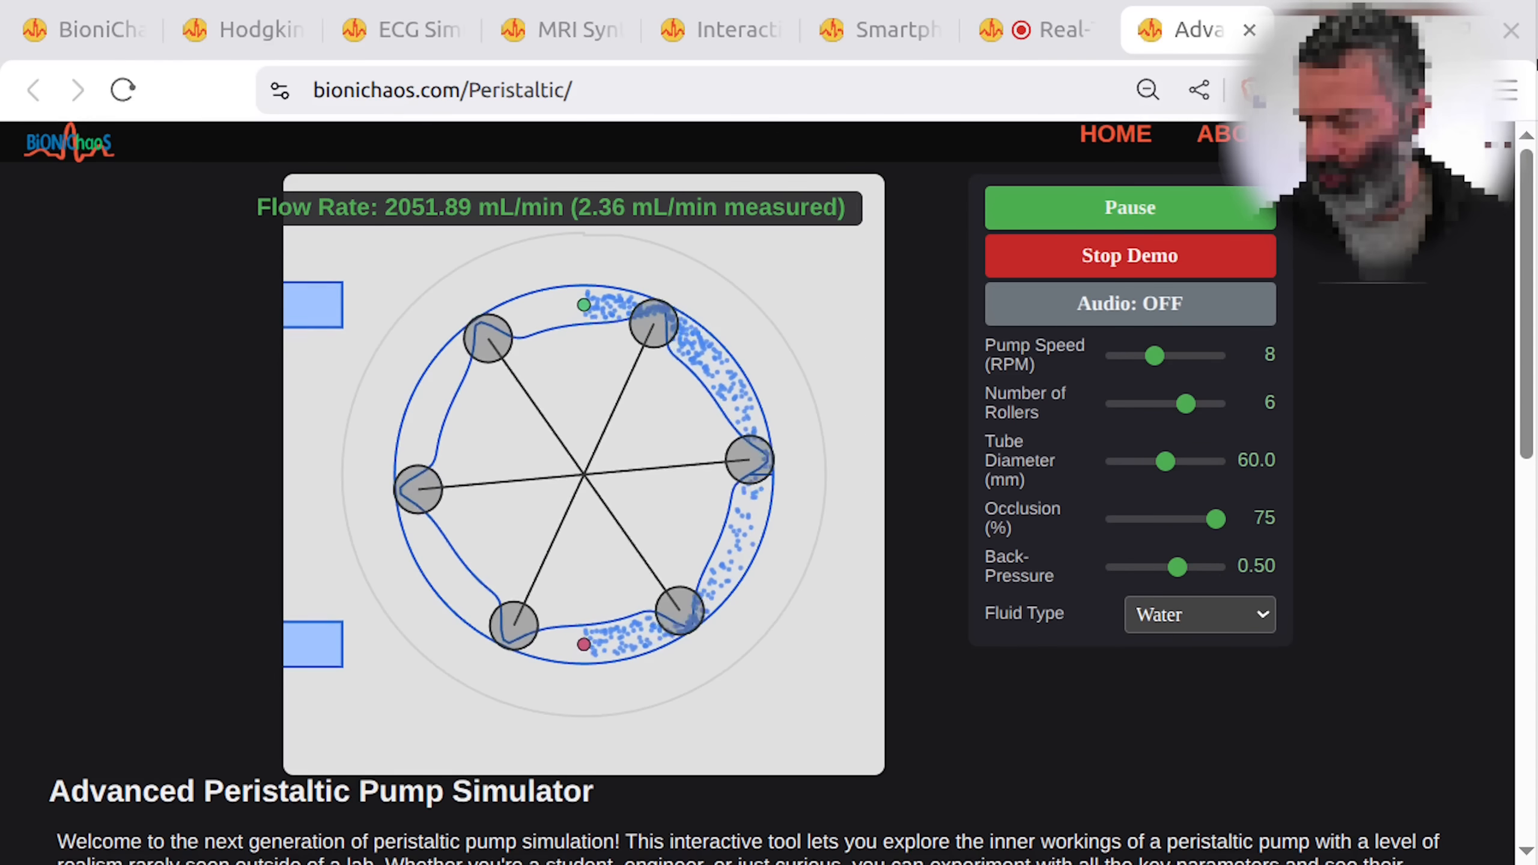
# - Recheck the open simulation pages and close the Smartphone Neck Simulation and the Advanced Peristaltic Pump pages
pyautogui.click(1059, 33)
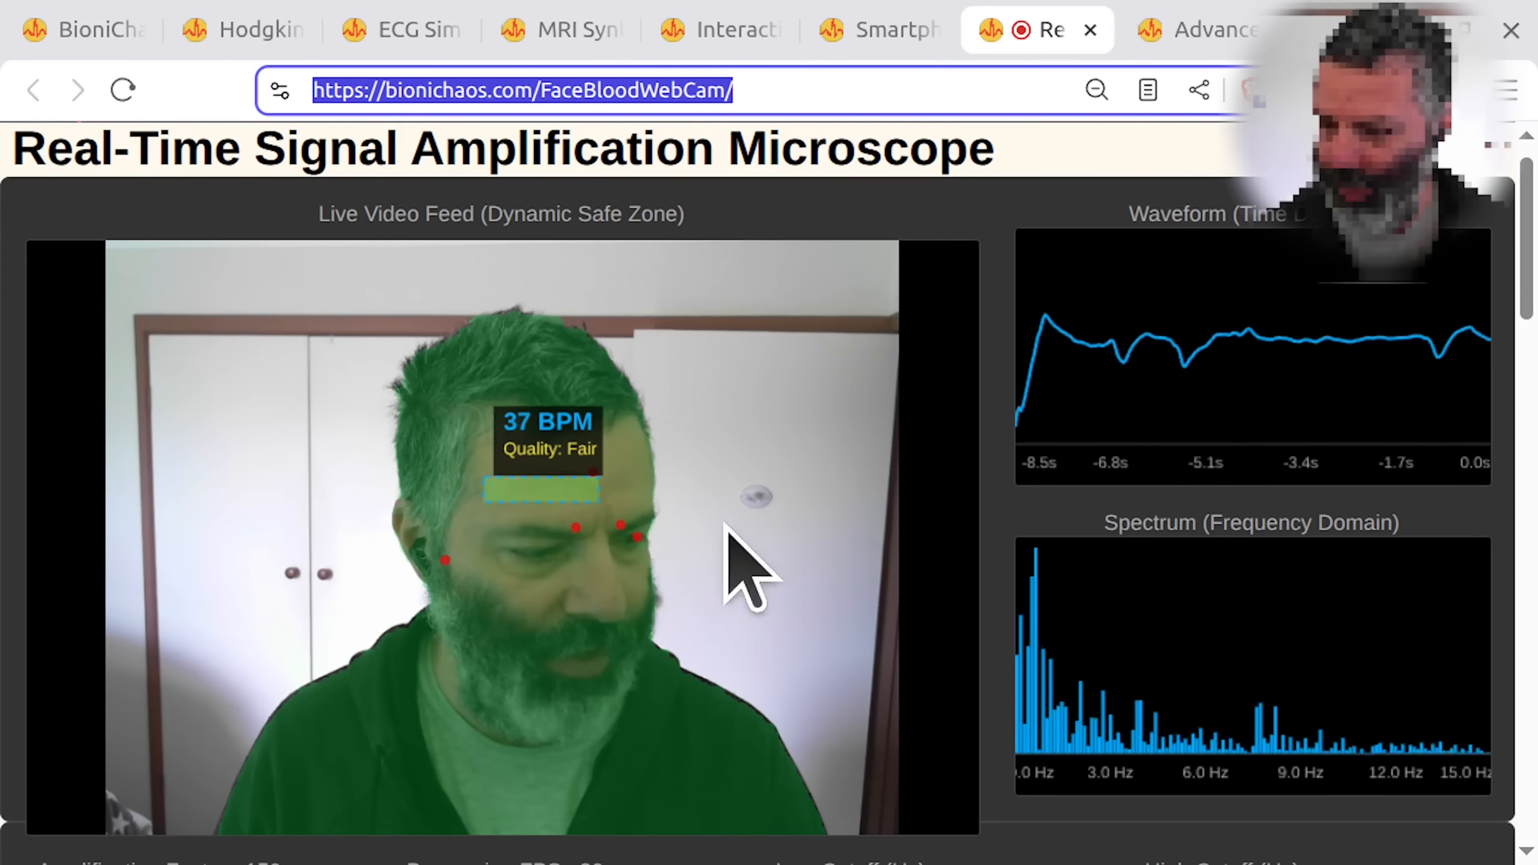
pyautogui.click(1195, 33)
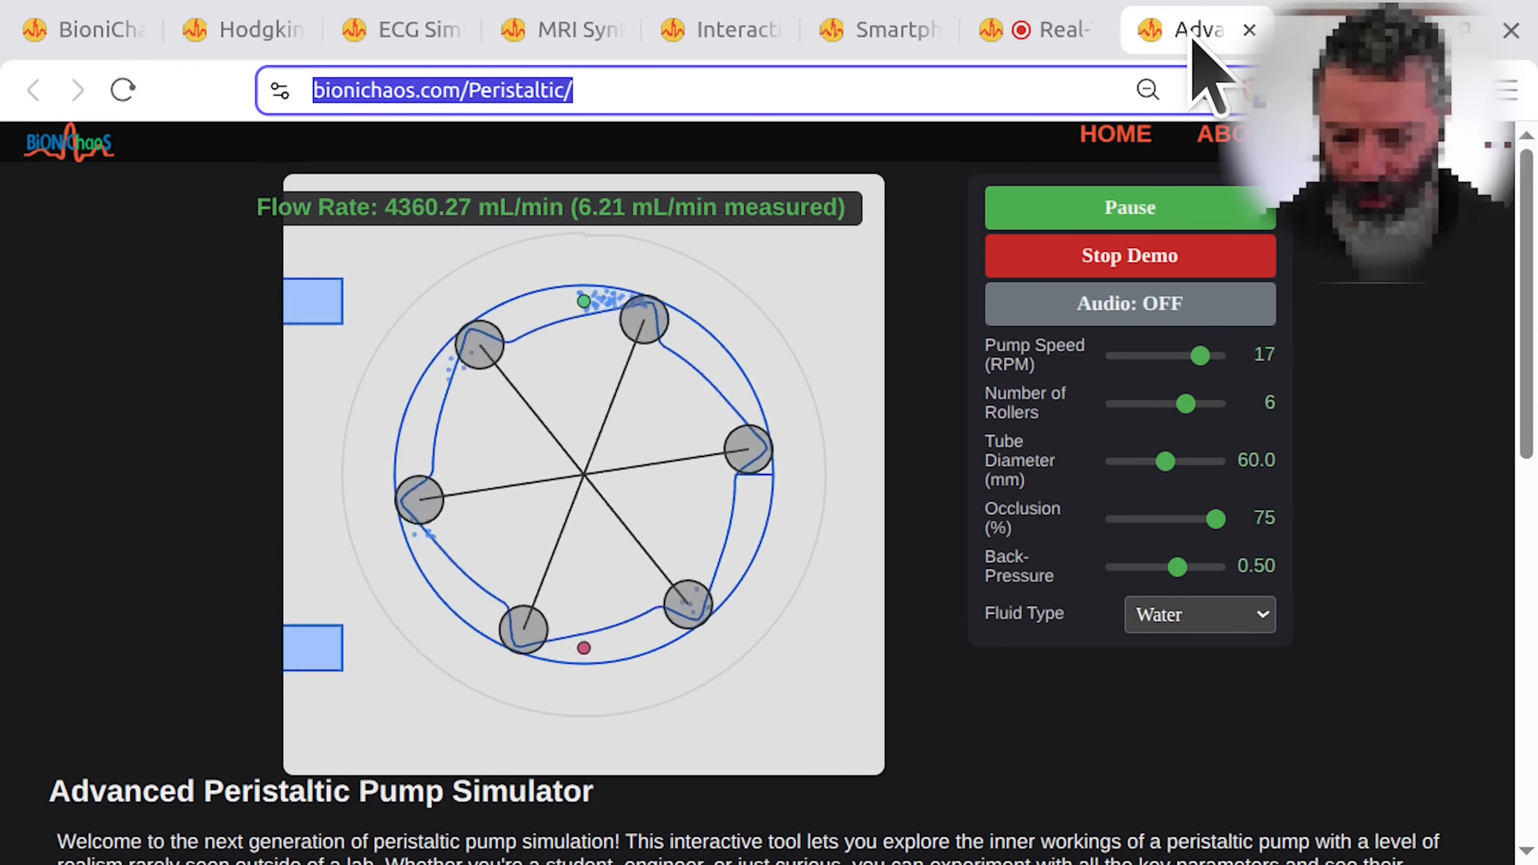
pyautogui.click(890, 32)
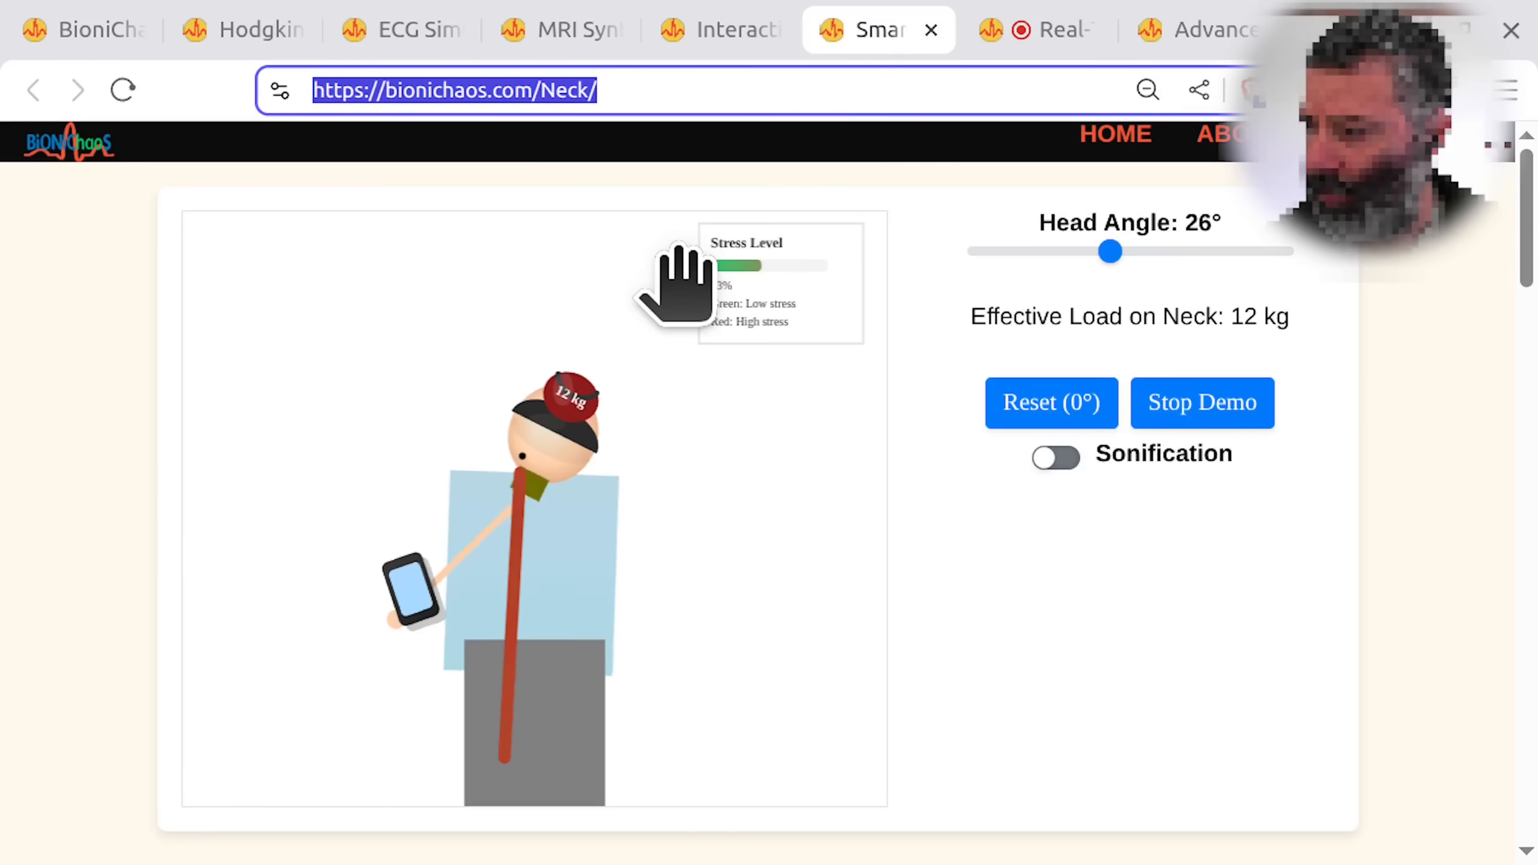
pyautogui.click(931, 30)
pyautogui.click(1047, 37)
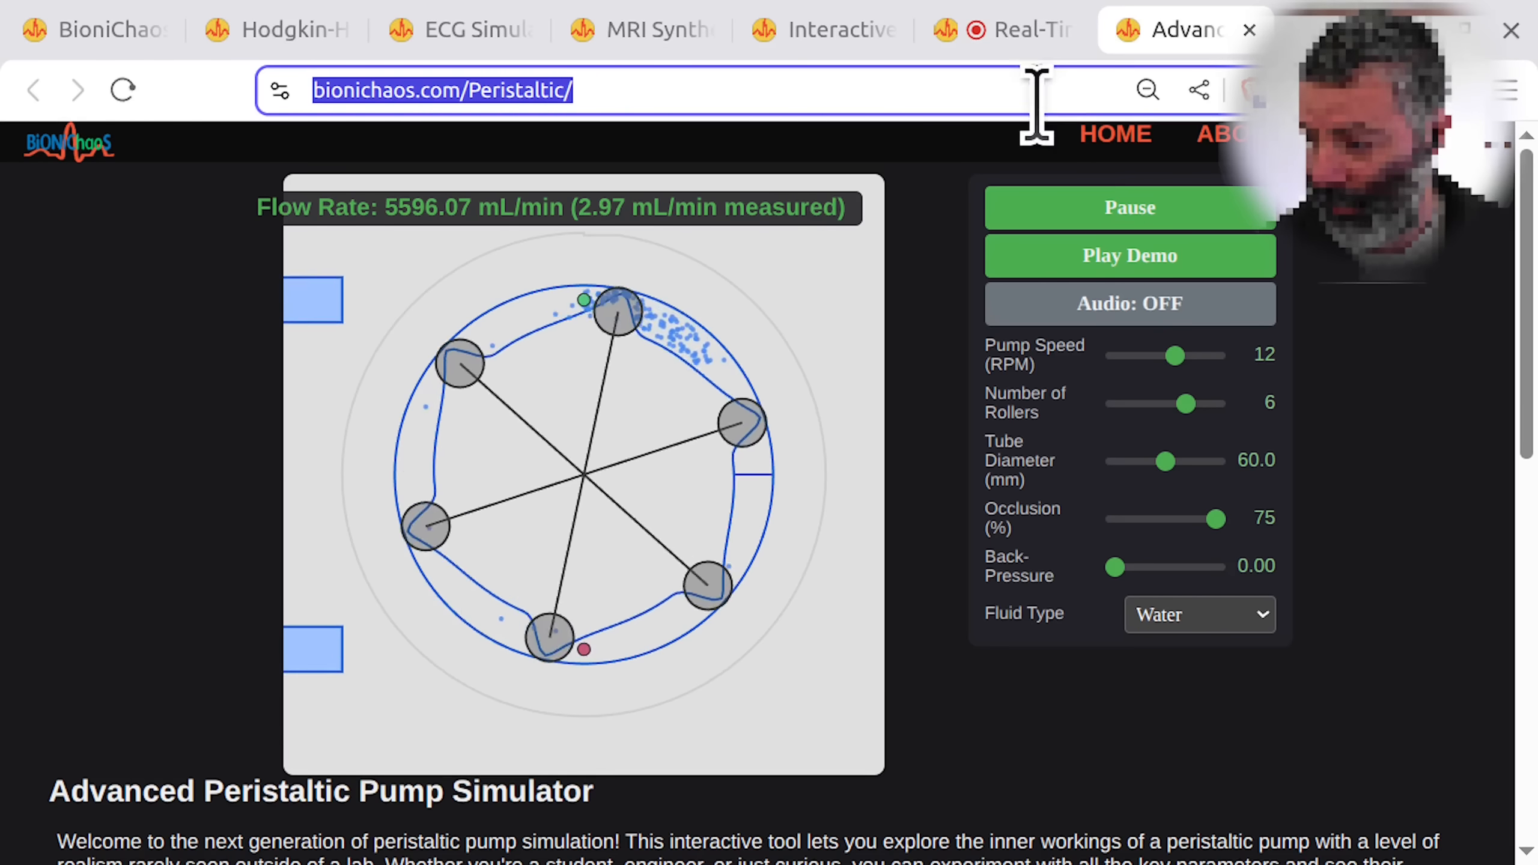
pyautogui.click(1248, 31)
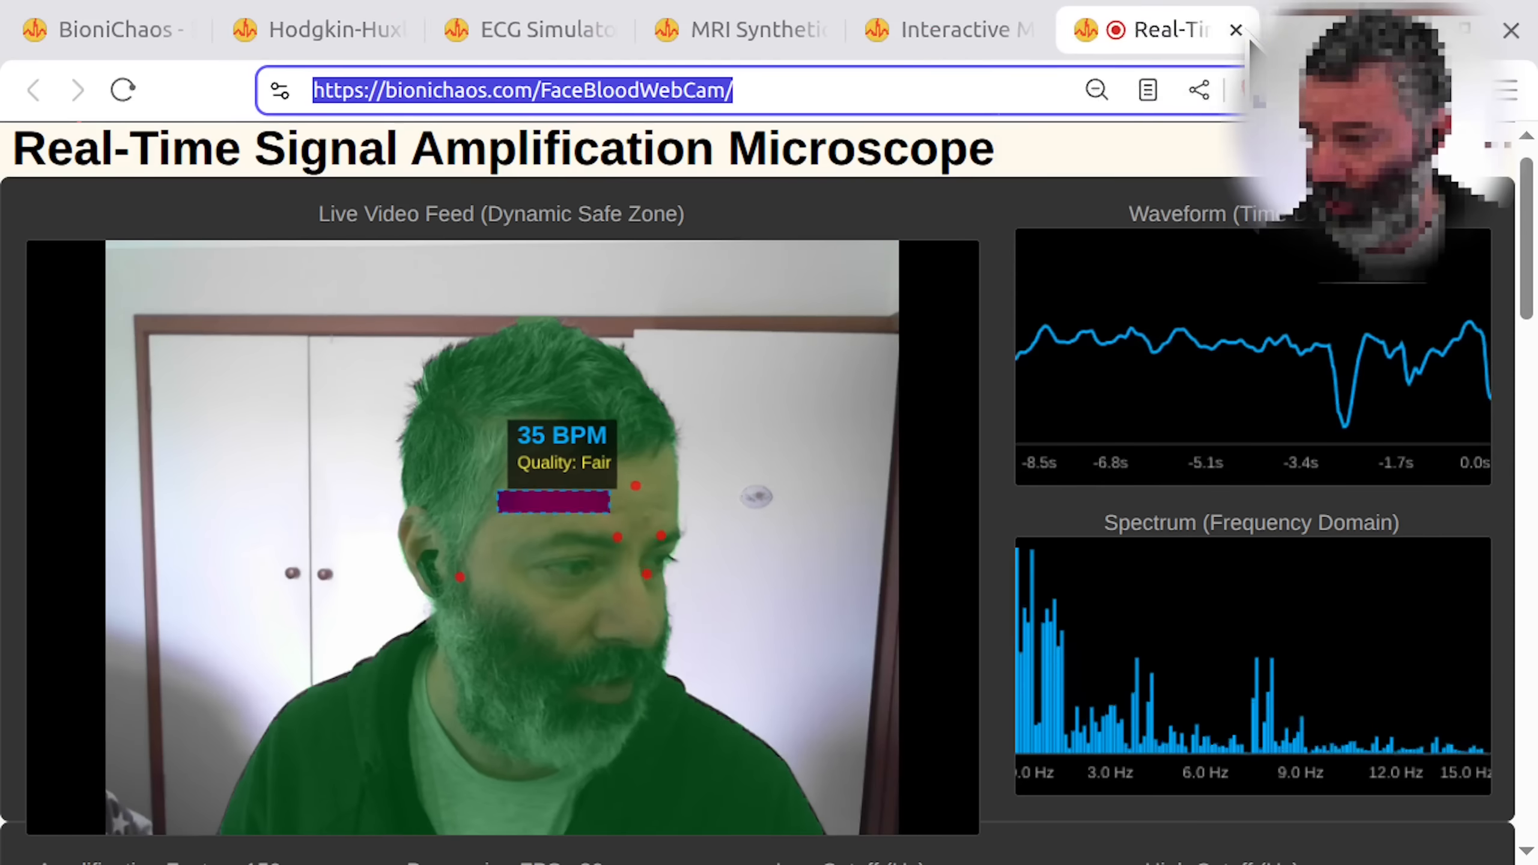
# - Revisit the Interactive MRI Simulation and the MRI Synthetic Brain Generator pages
pyautogui.click(966, 37)
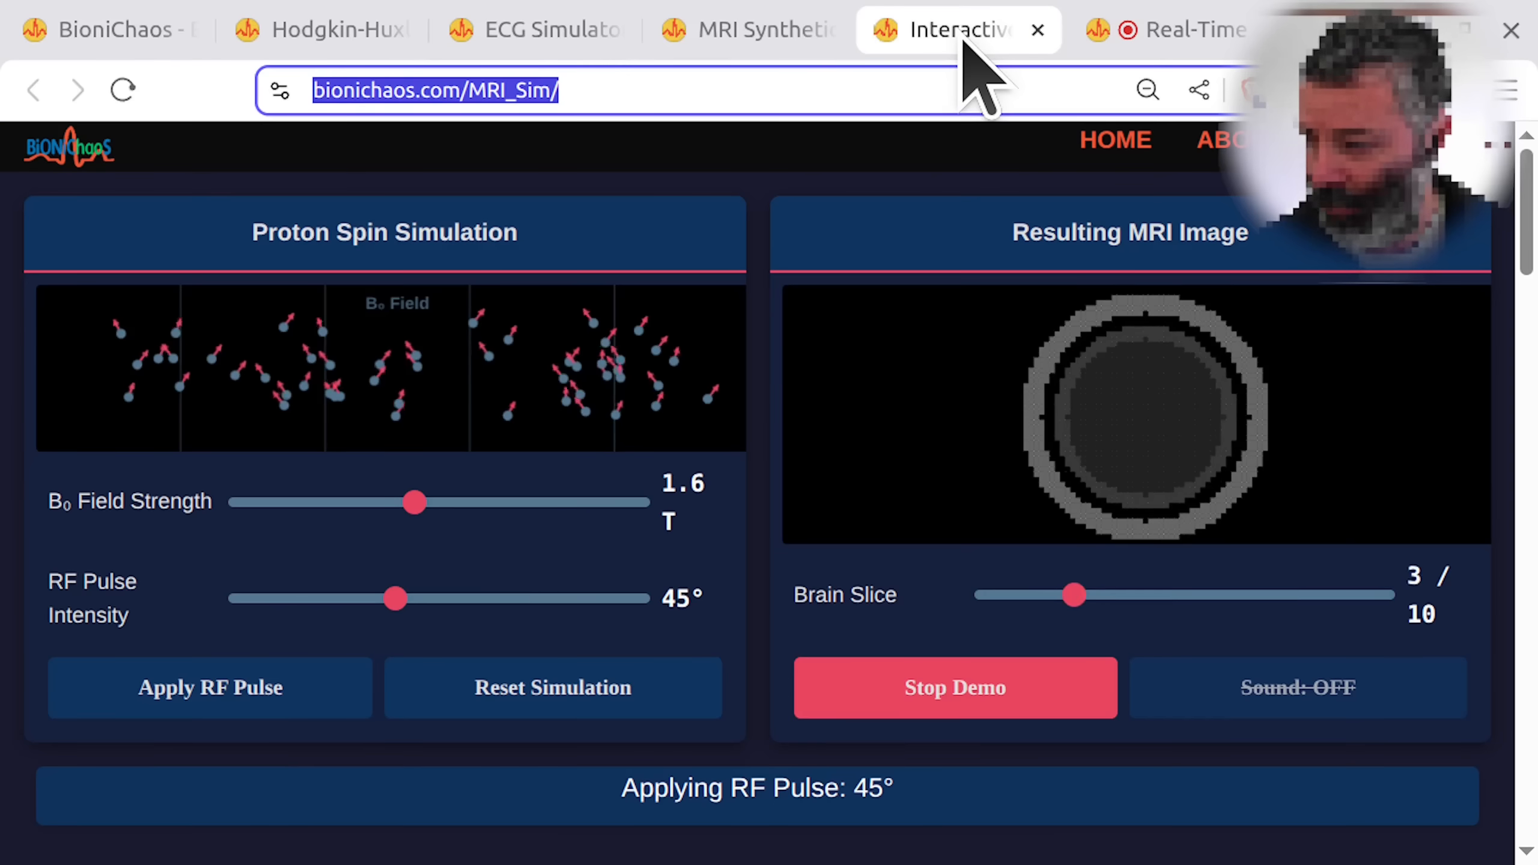
pyautogui.click(756, 37)
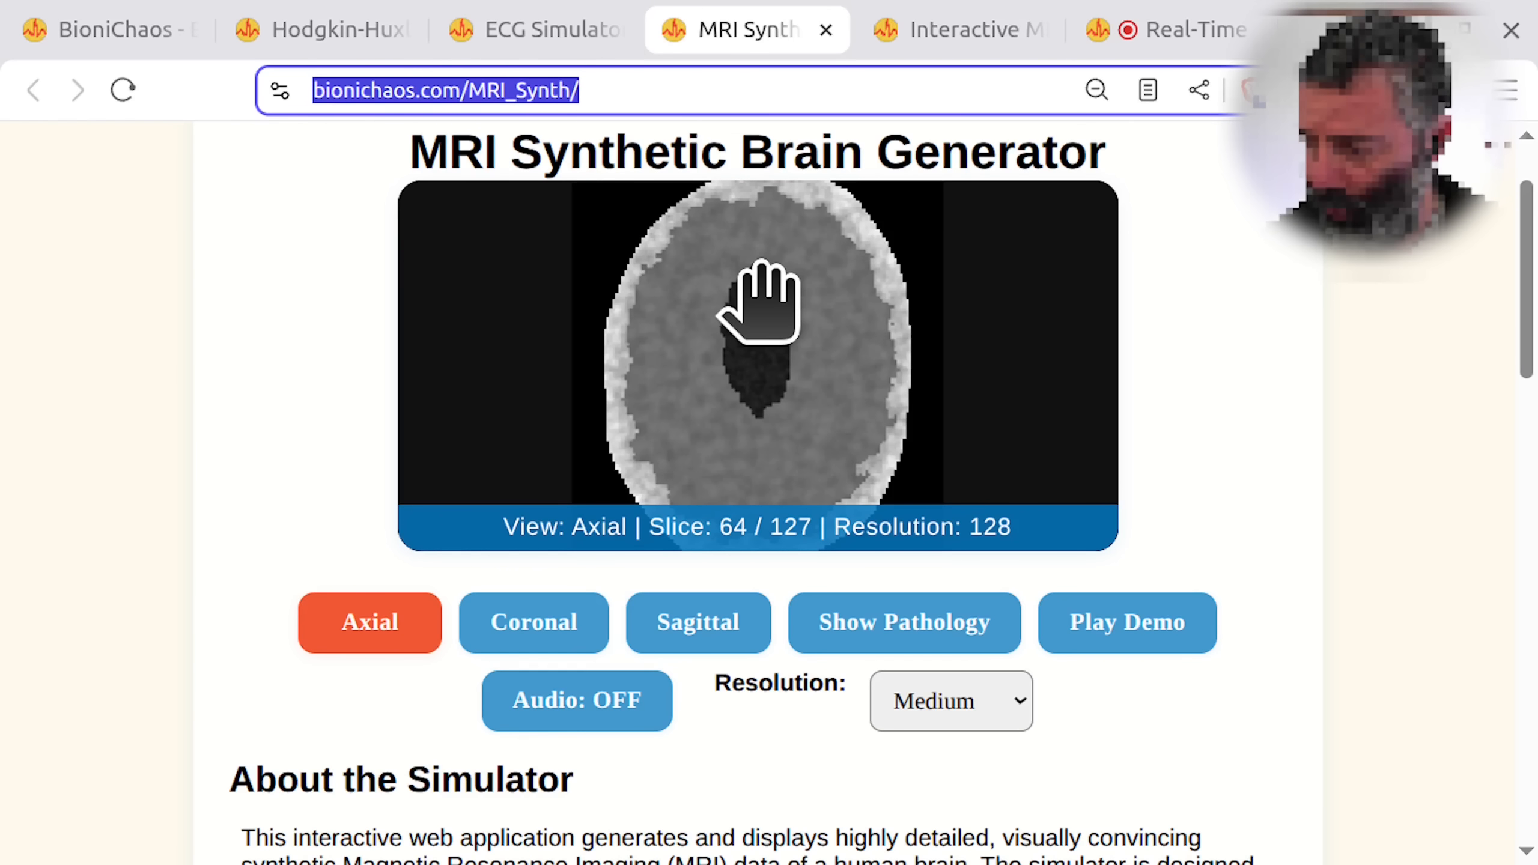
pyautogui.moveTo(569, 151); pyautogui.dragTo(764, 178)
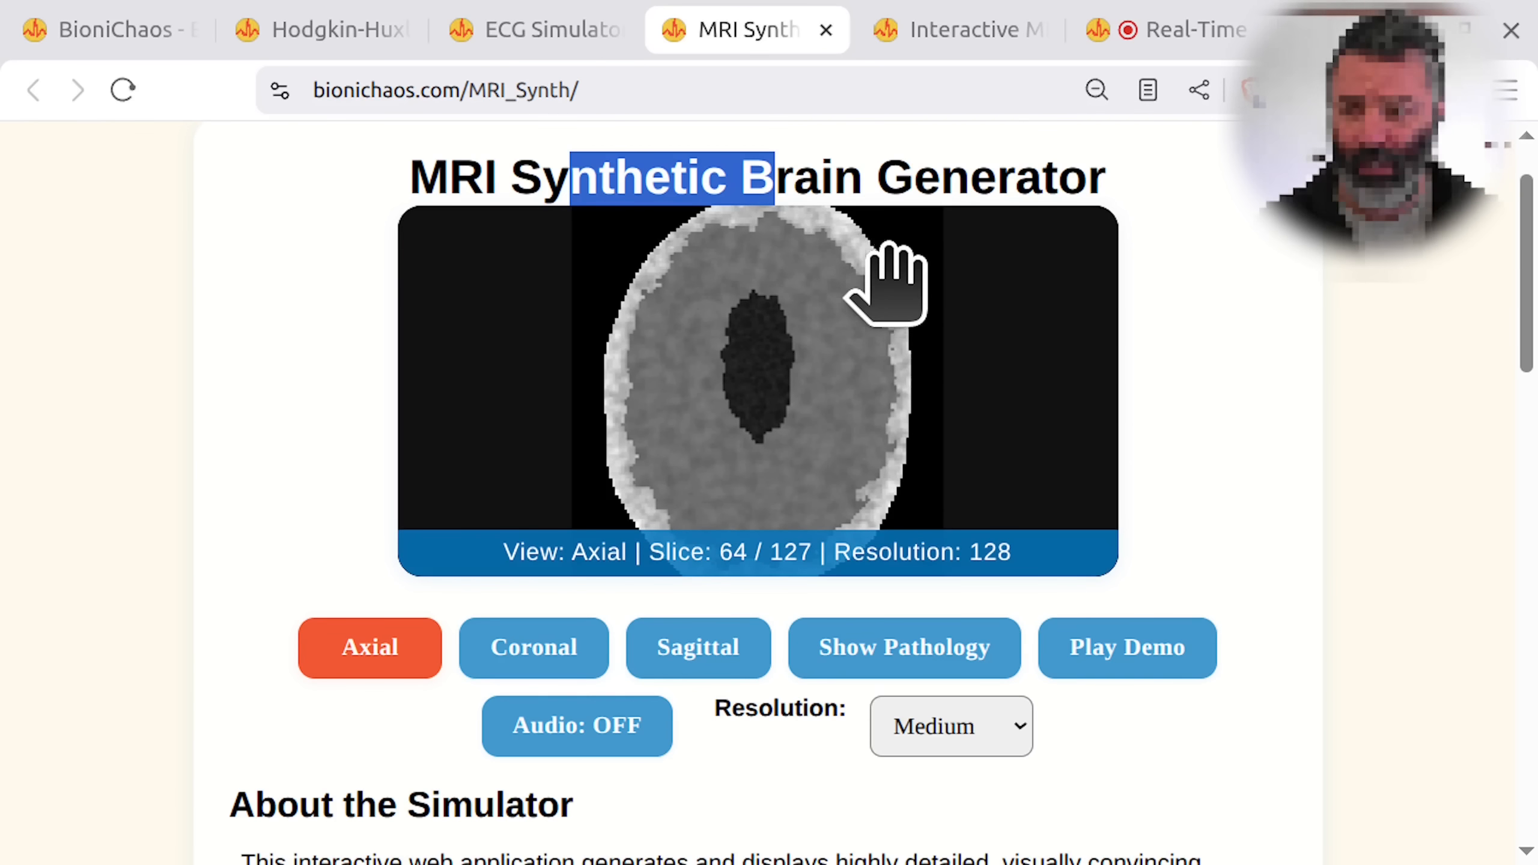
pyautogui.click(782, 179)
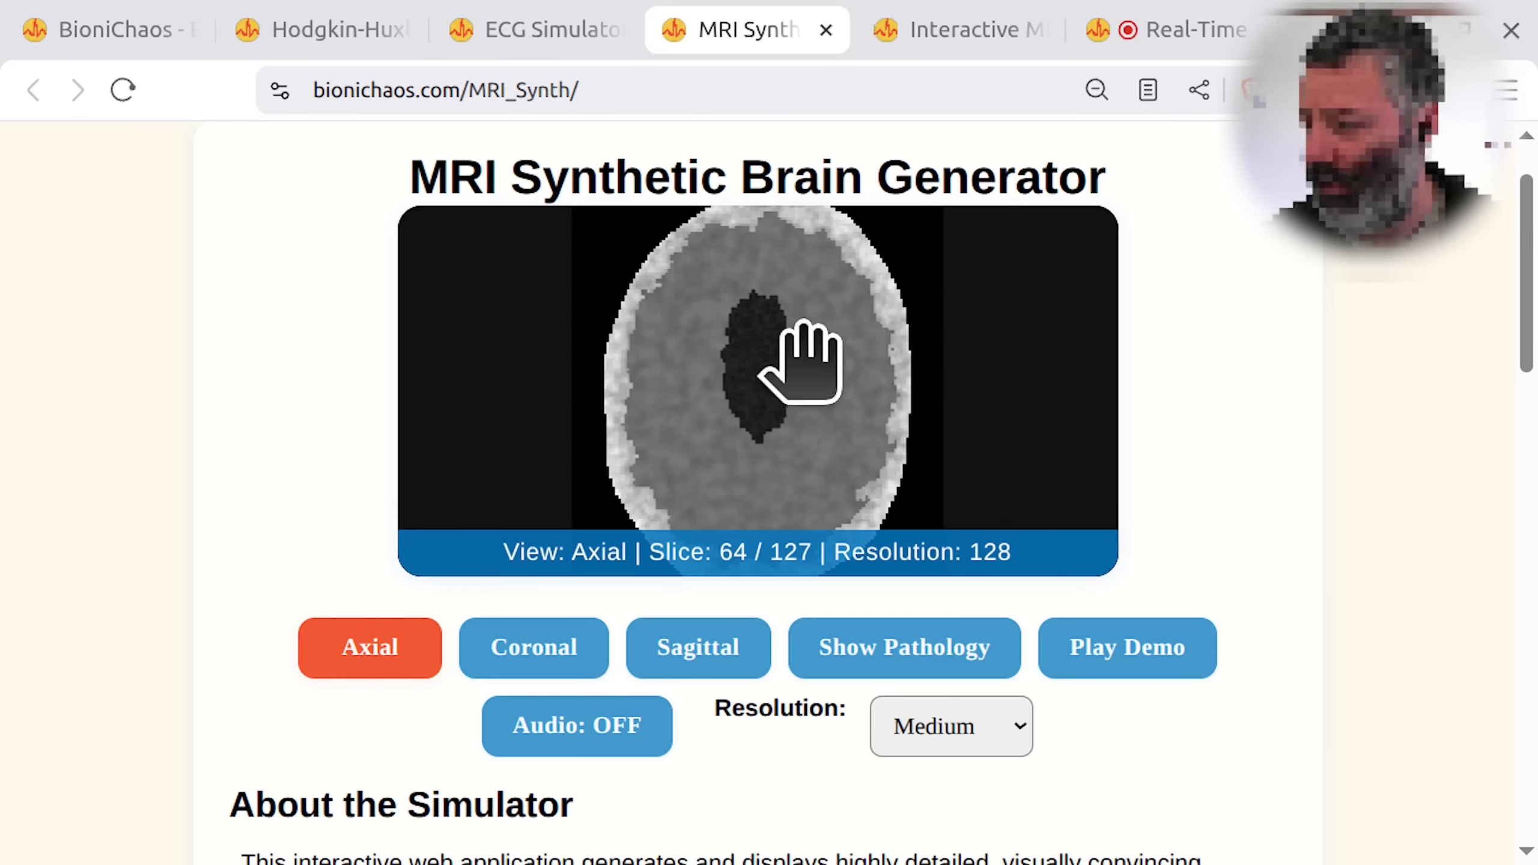
# - Render the synthetic brain at Very Low resolution and again at Very High resolution
pyautogui.click(1005, 726)
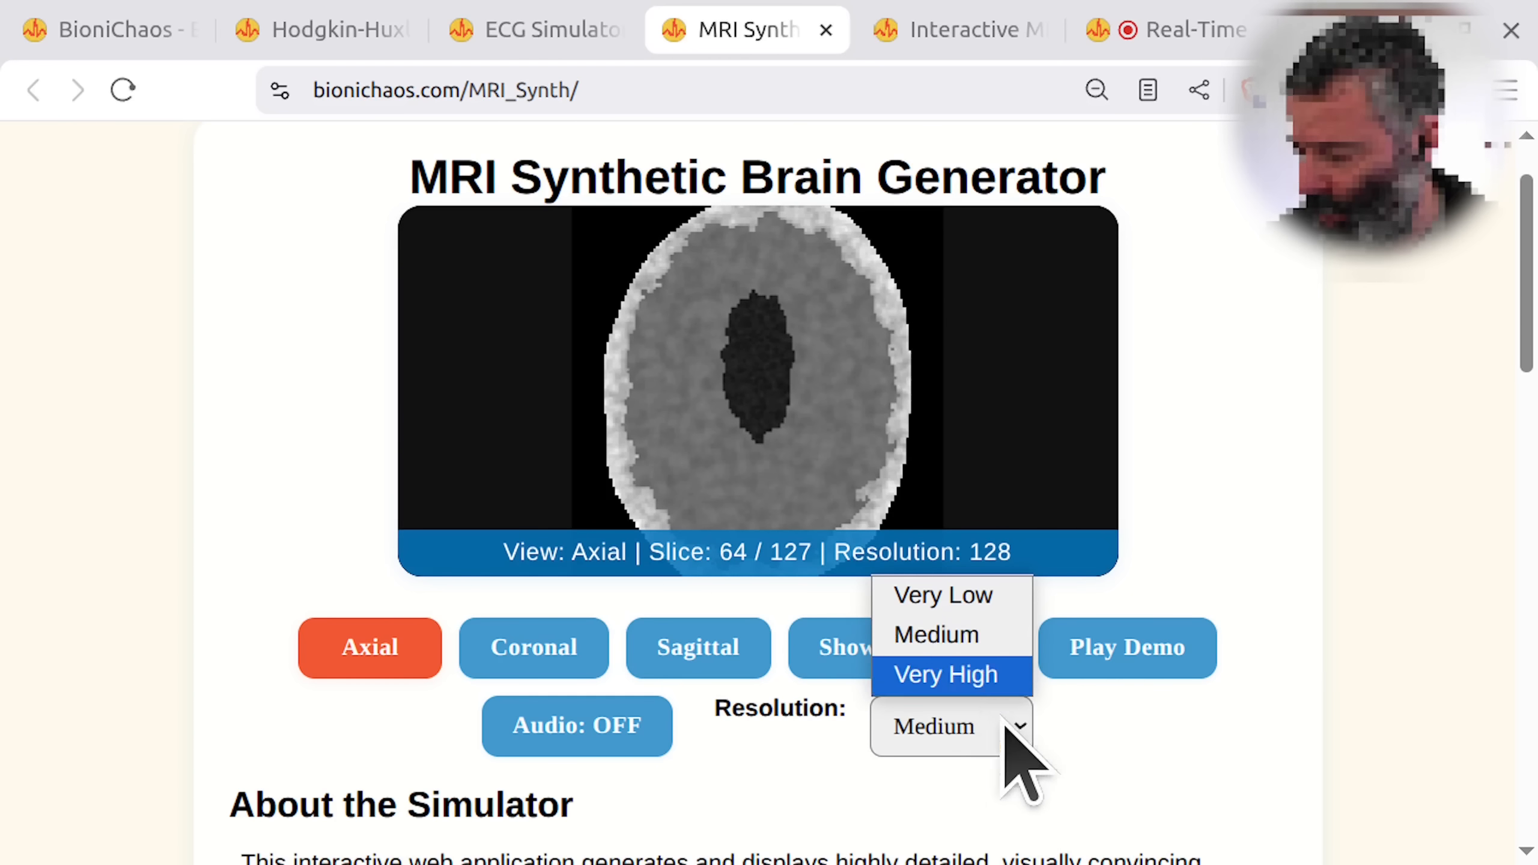
pyautogui.click(959, 596)
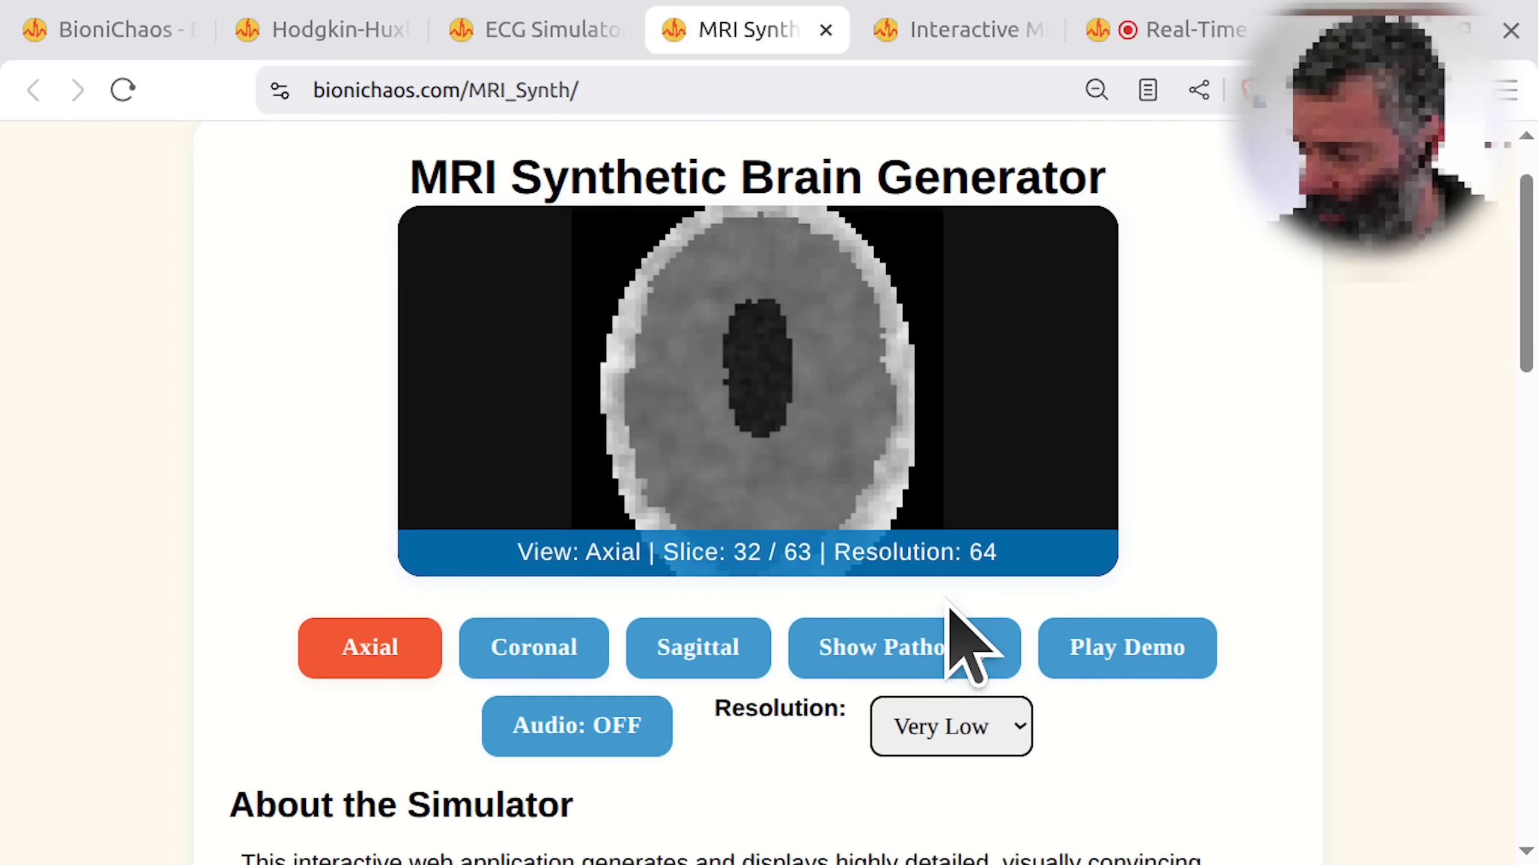
pyautogui.click(935, 727)
pyautogui.click(935, 674)
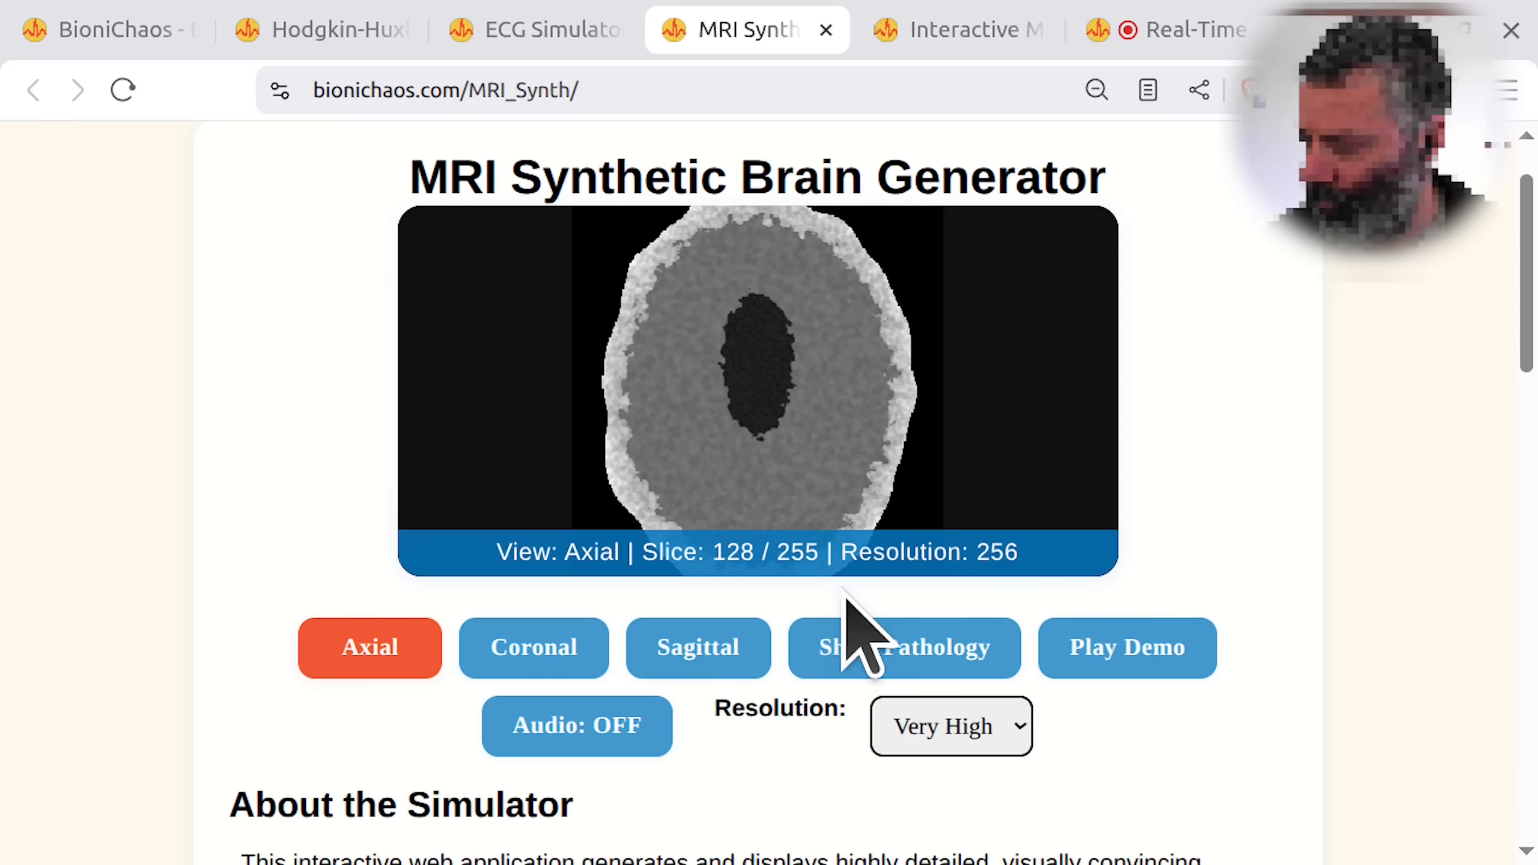
# - Scrub through the axial brain slices and show the pathology, ending at slice 103
pyautogui.scroll(-3, 660, 649)
pyautogui.scroll(4, 655, 635)
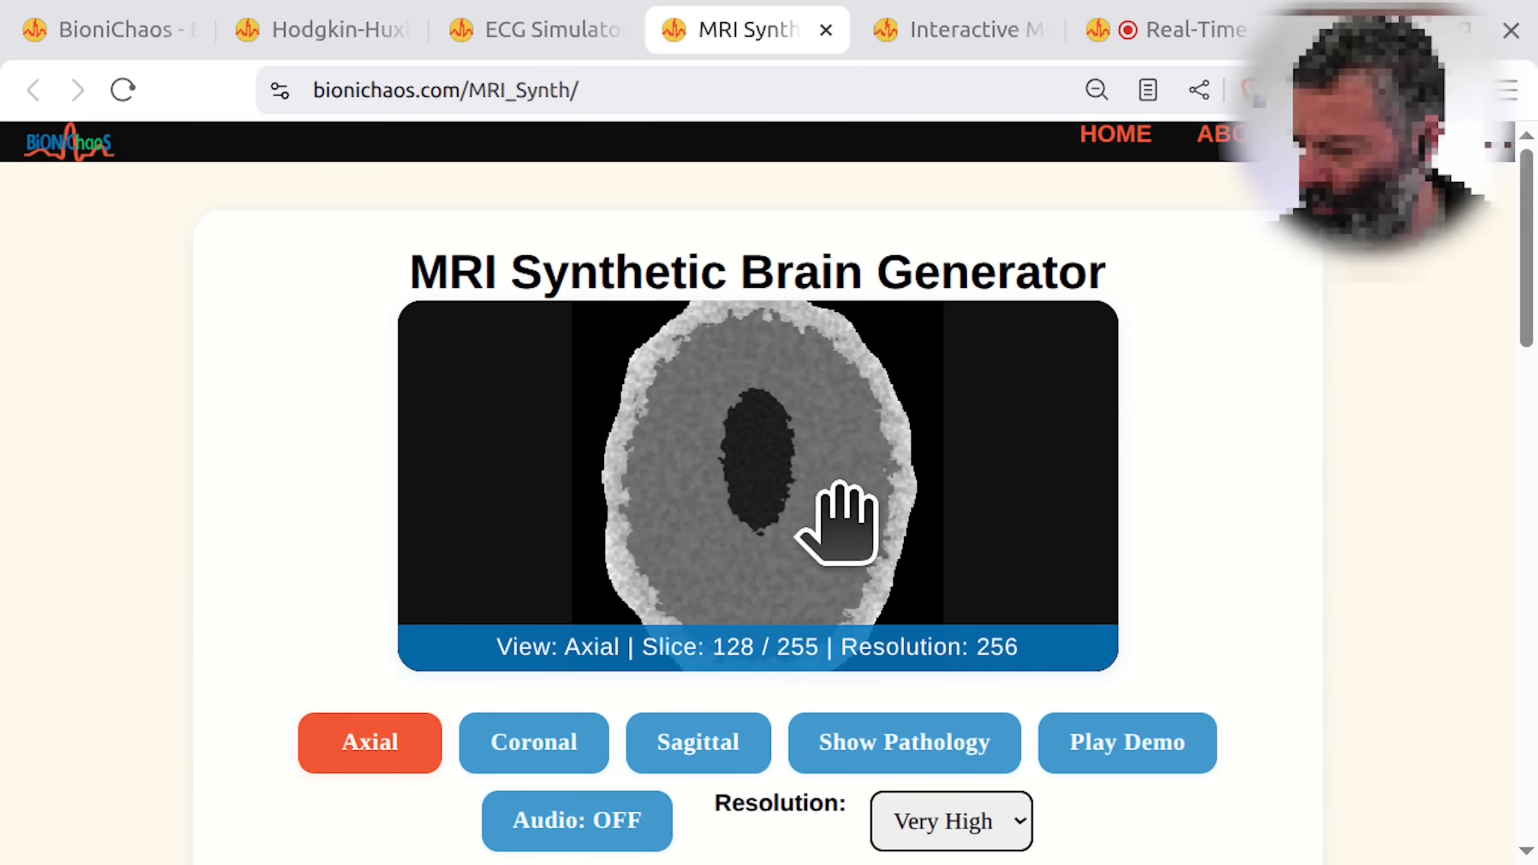
pyautogui.moveTo(841, 524); pyautogui.dragTo(652, 474)
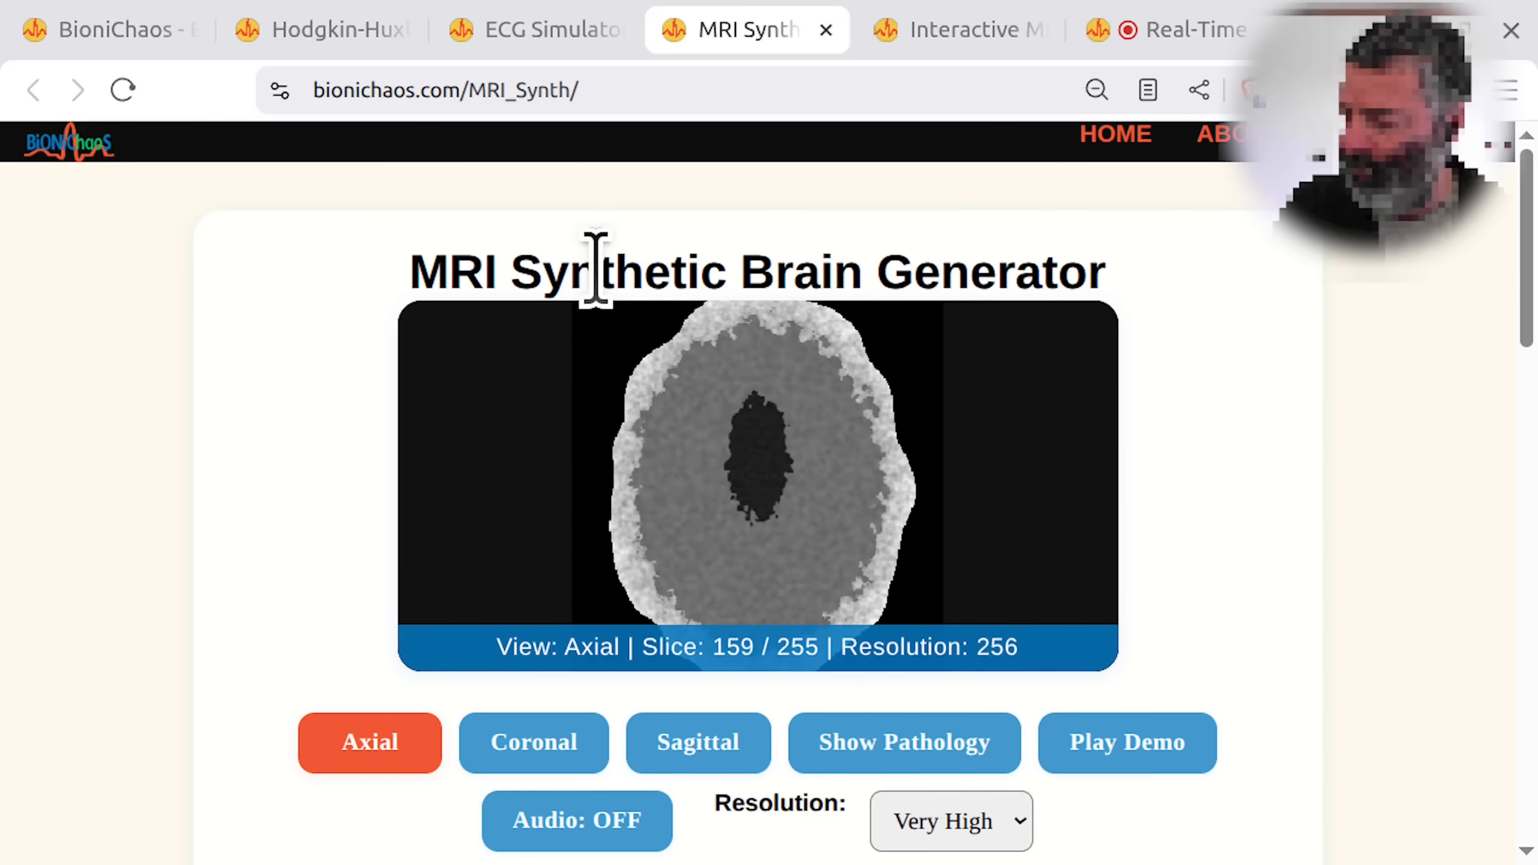
pyautogui.moveTo(719, 512); pyautogui.dragTo(707, 541)
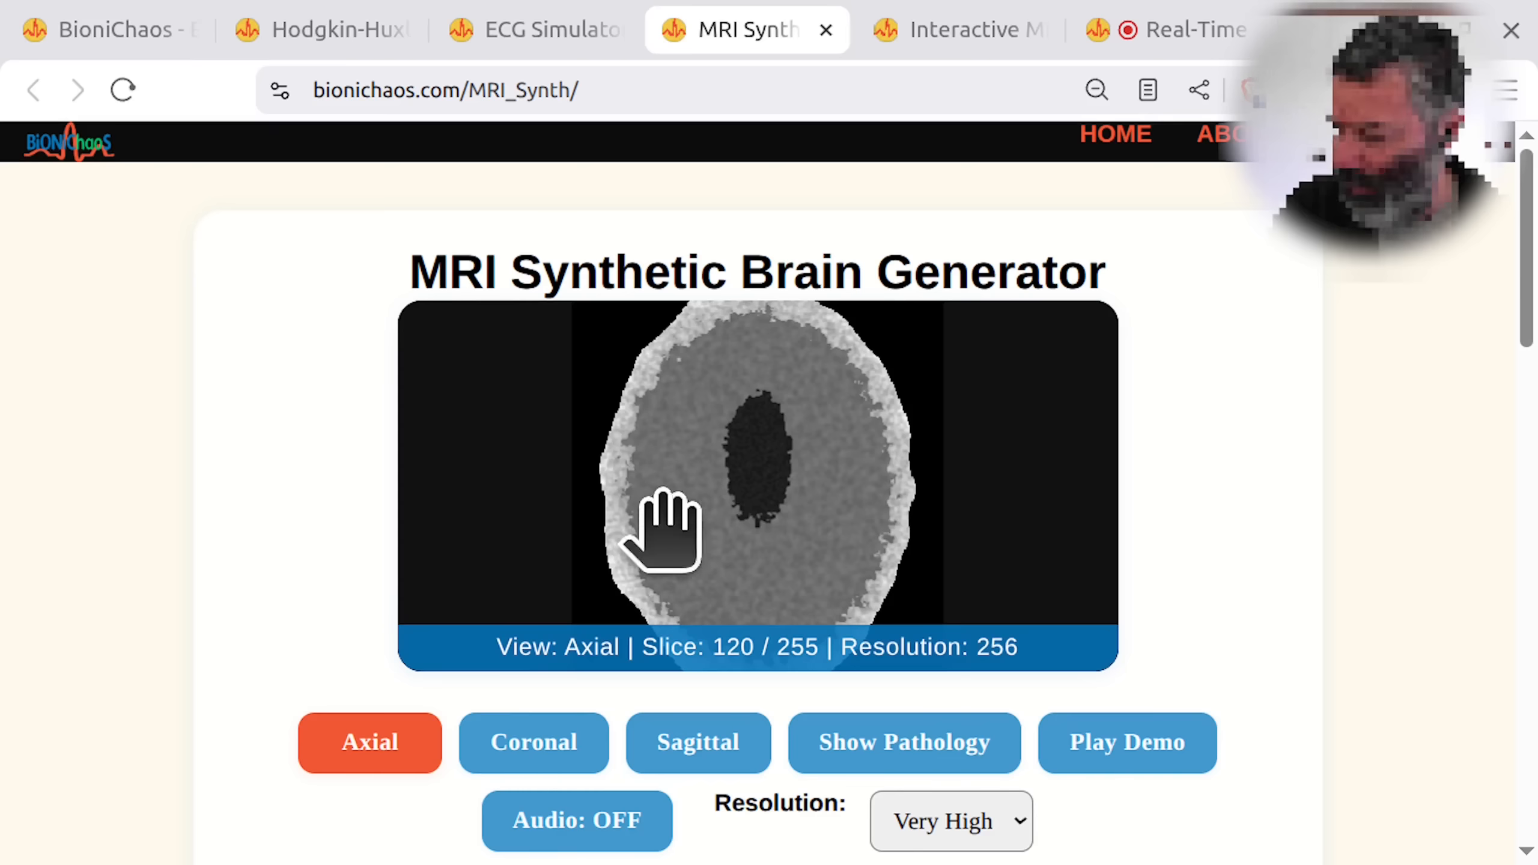
pyautogui.click(873, 750)
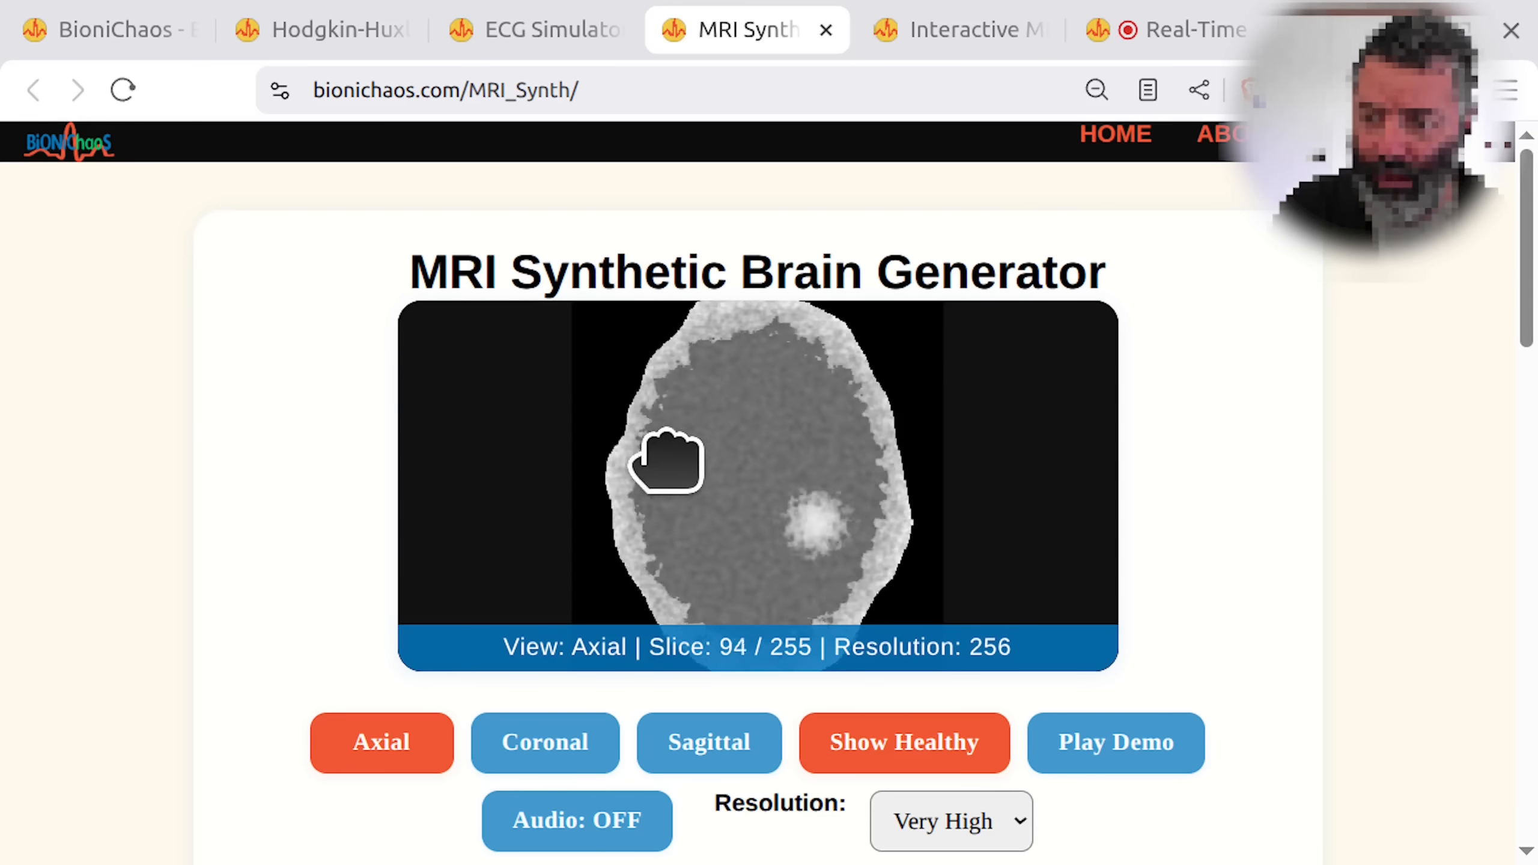
pyautogui.moveTo(666, 460); pyautogui.dragTo(721, 591)
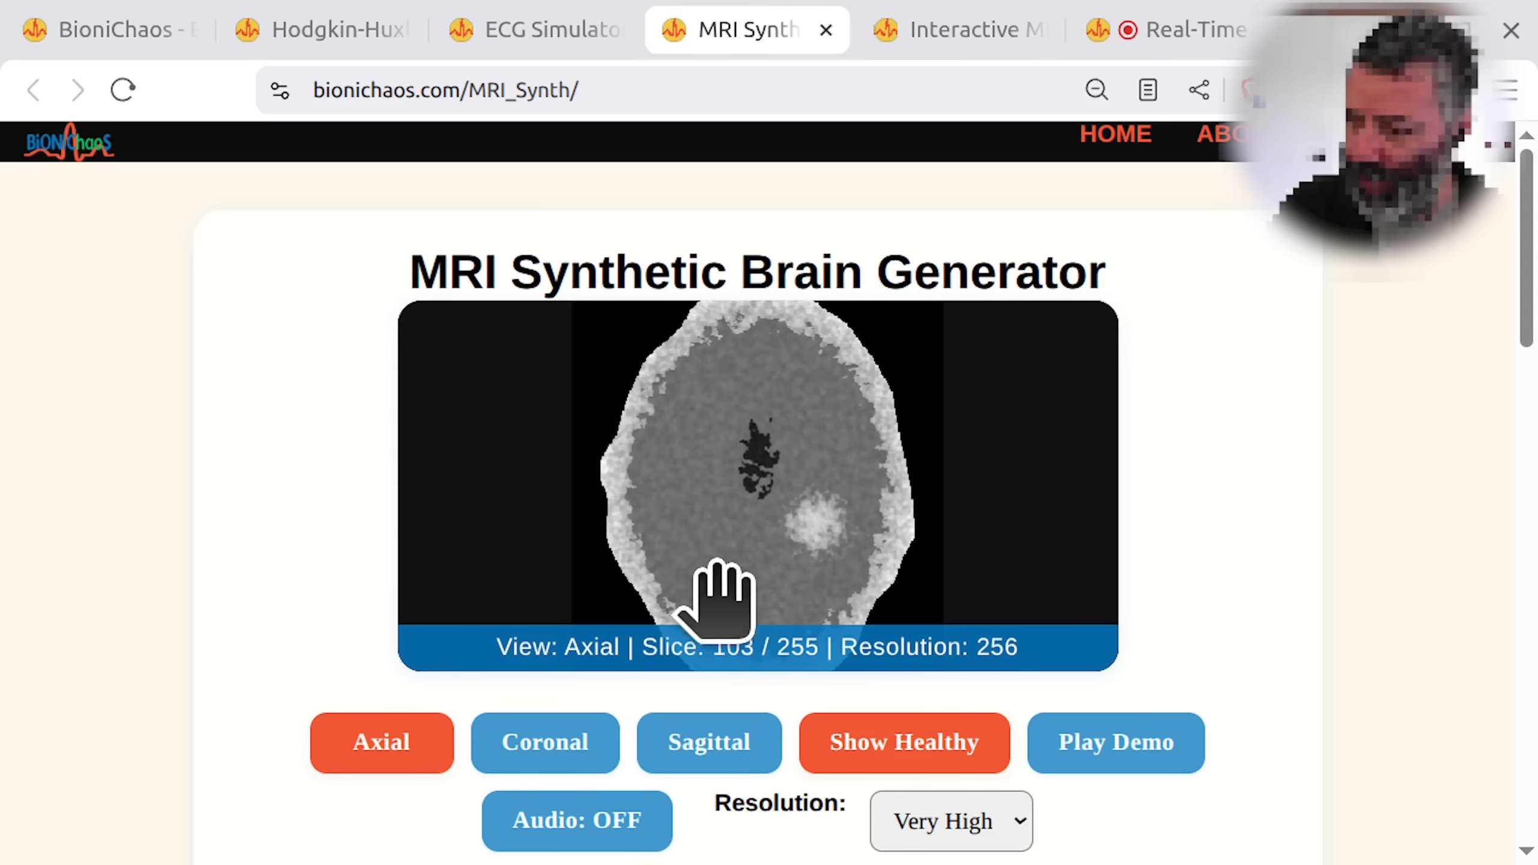
# - Set the brain image resolution to Medium and move to axial slice 45
pyautogui.click(988, 836)
pyautogui.click(932, 835)
pyautogui.click(962, 839)
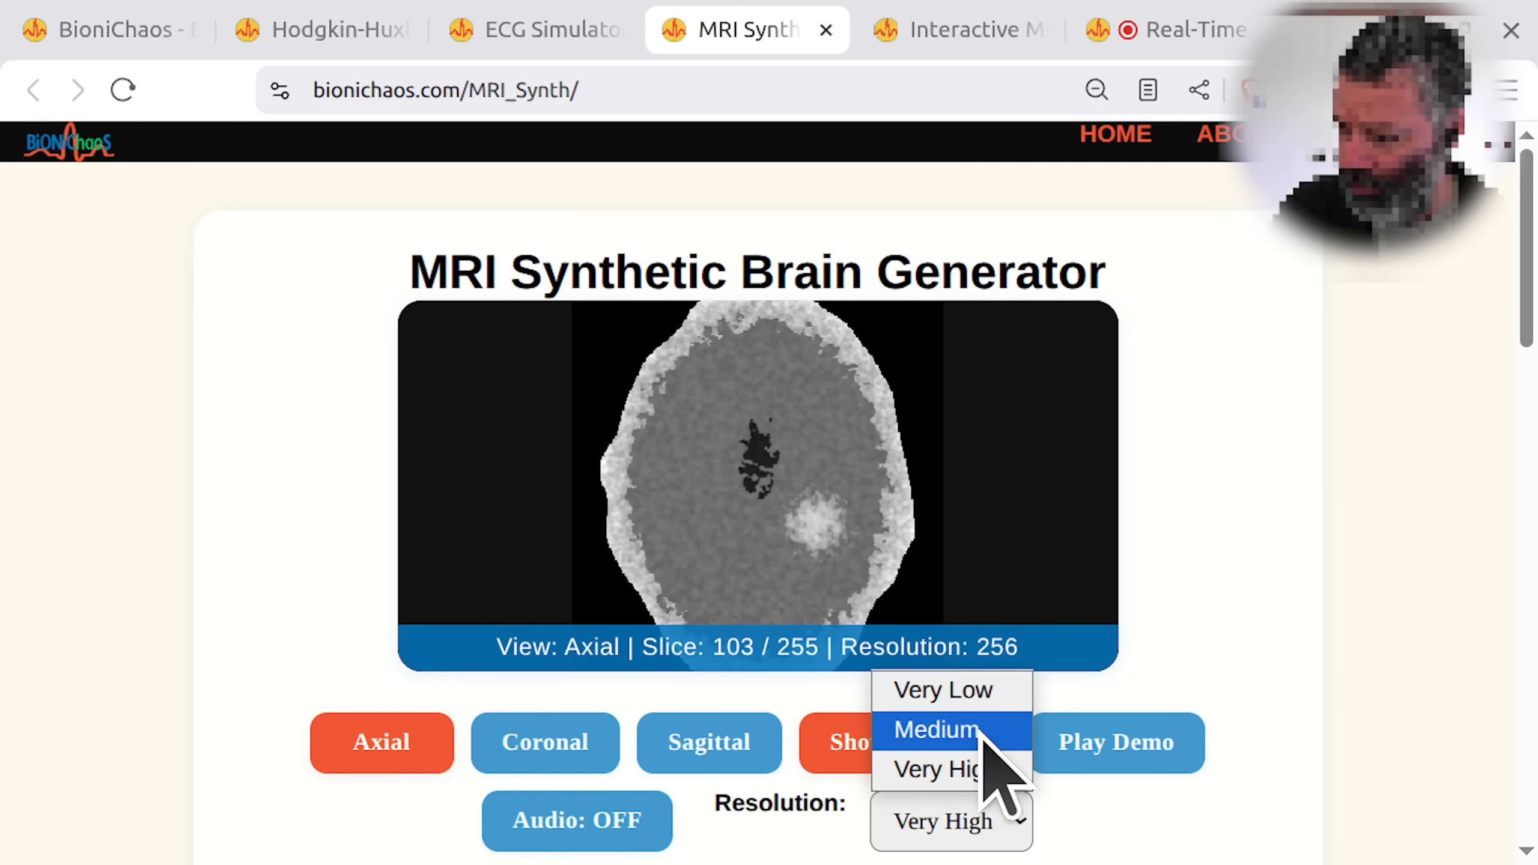
pyautogui.click(956, 731)
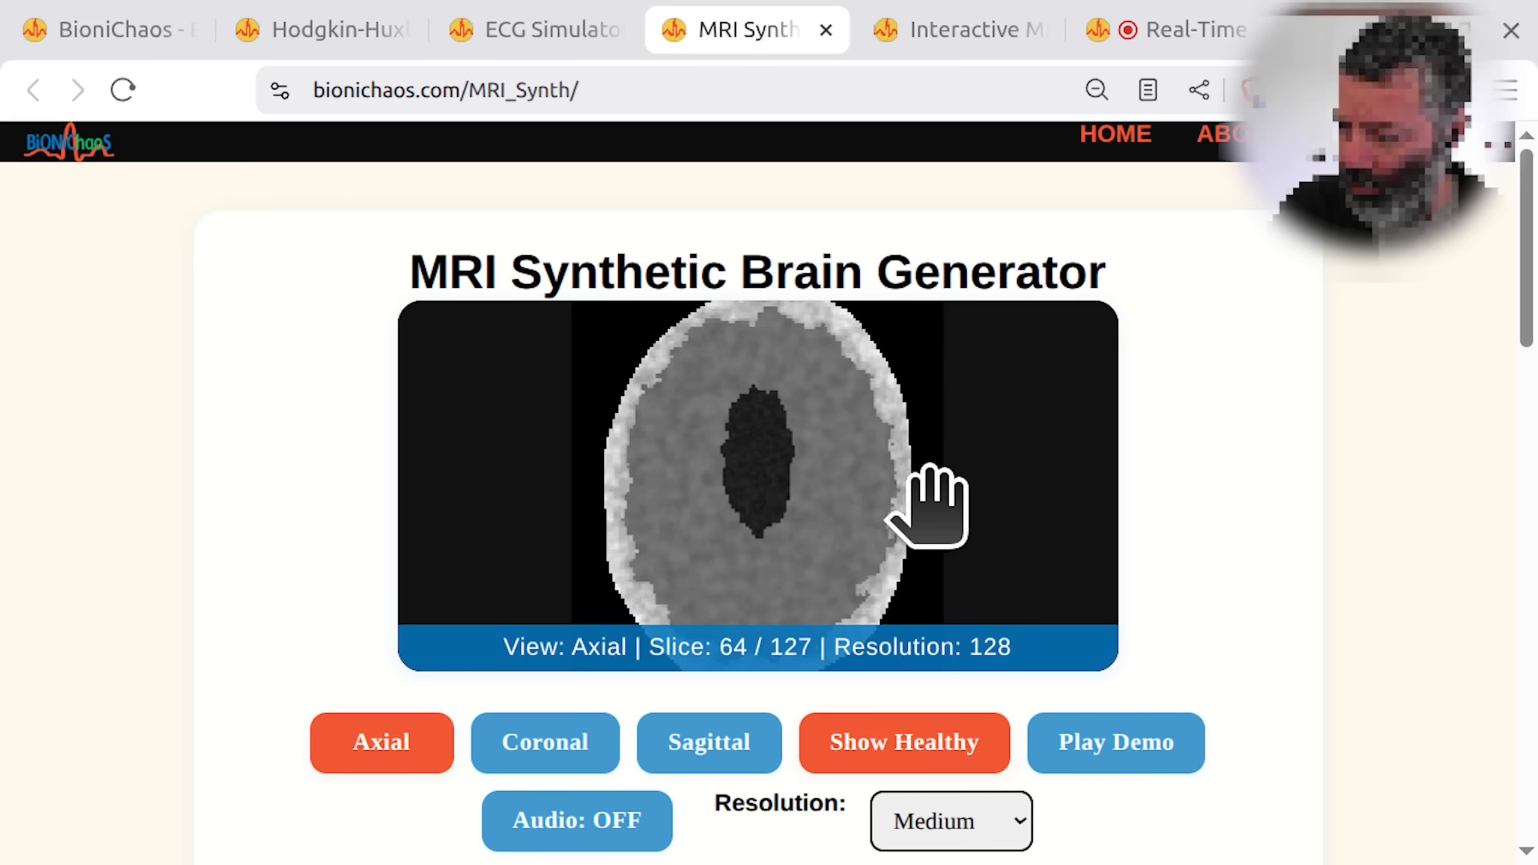
pyautogui.moveTo(920, 652); pyautogui.dragTo(824, 584)
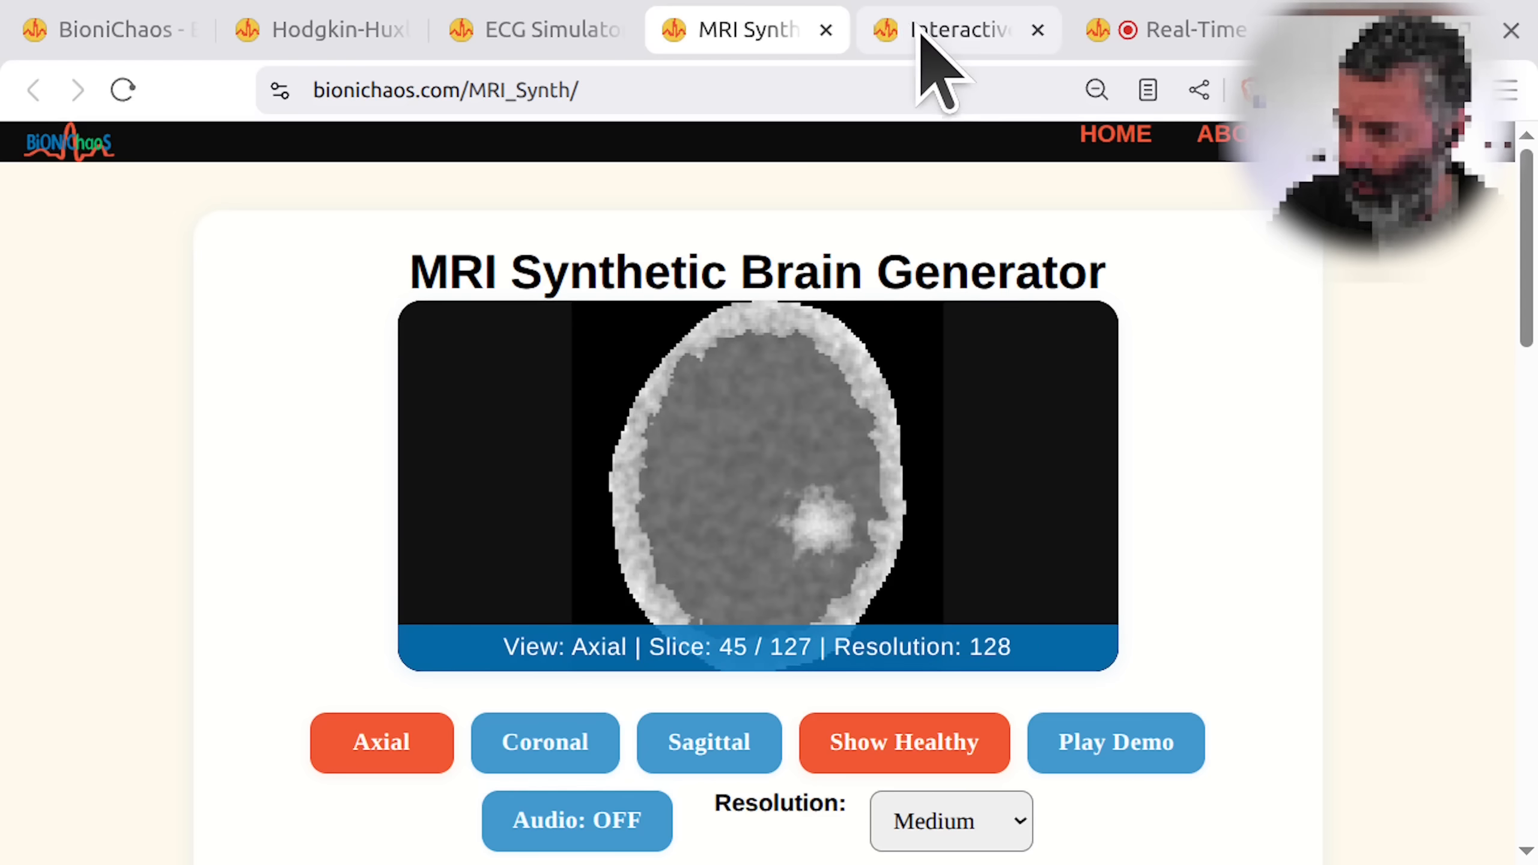
# - Check the Interactive MRI Simulation again and set the ECG Simulator's rhythm preset to Premature ventricular complex
pyautogui.click(947, 33)
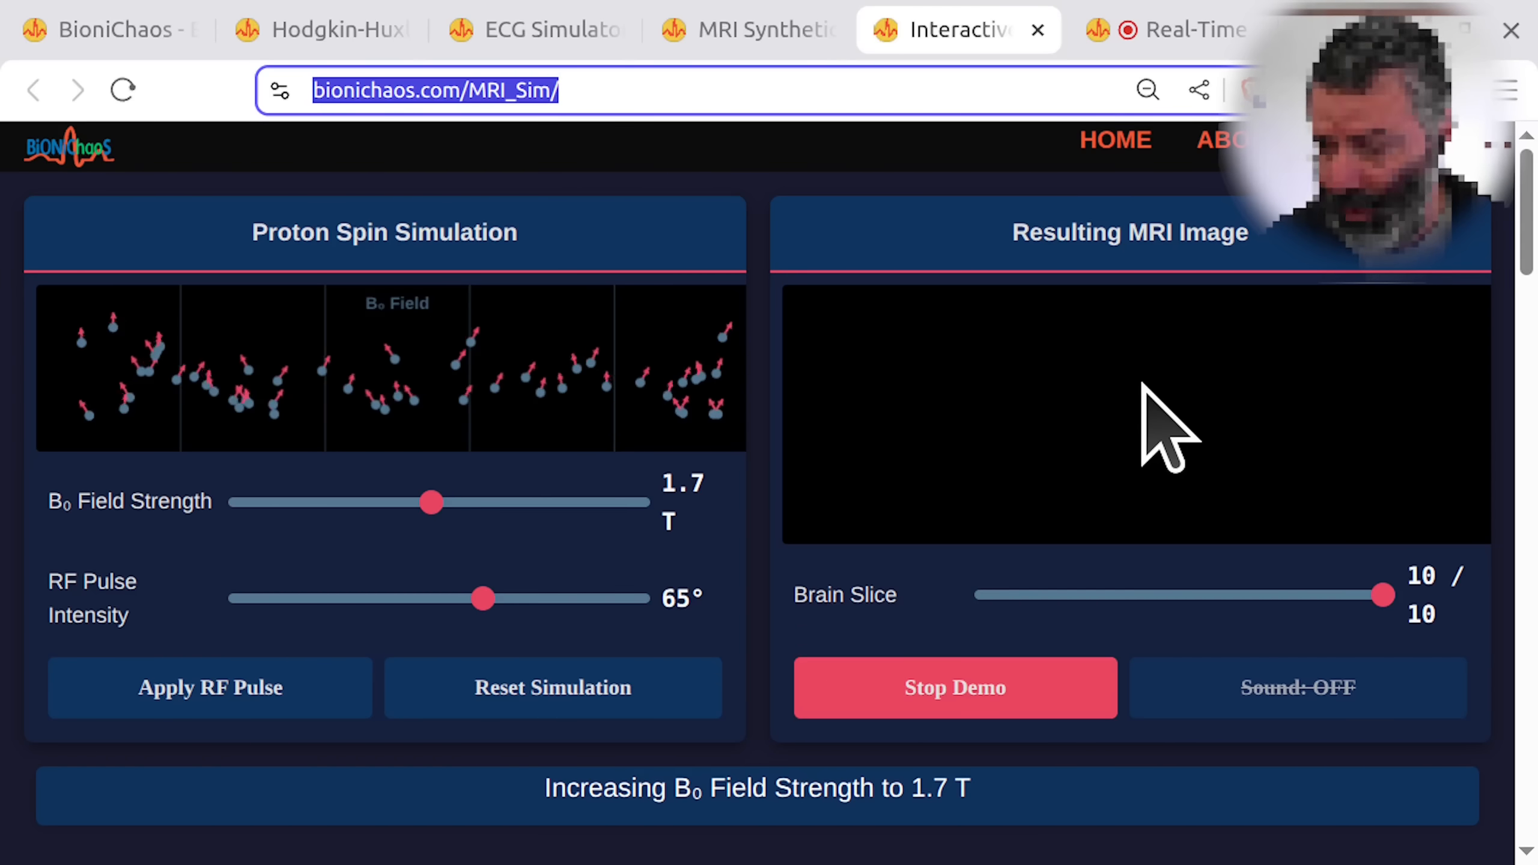
pyautogui.click(532, 28)
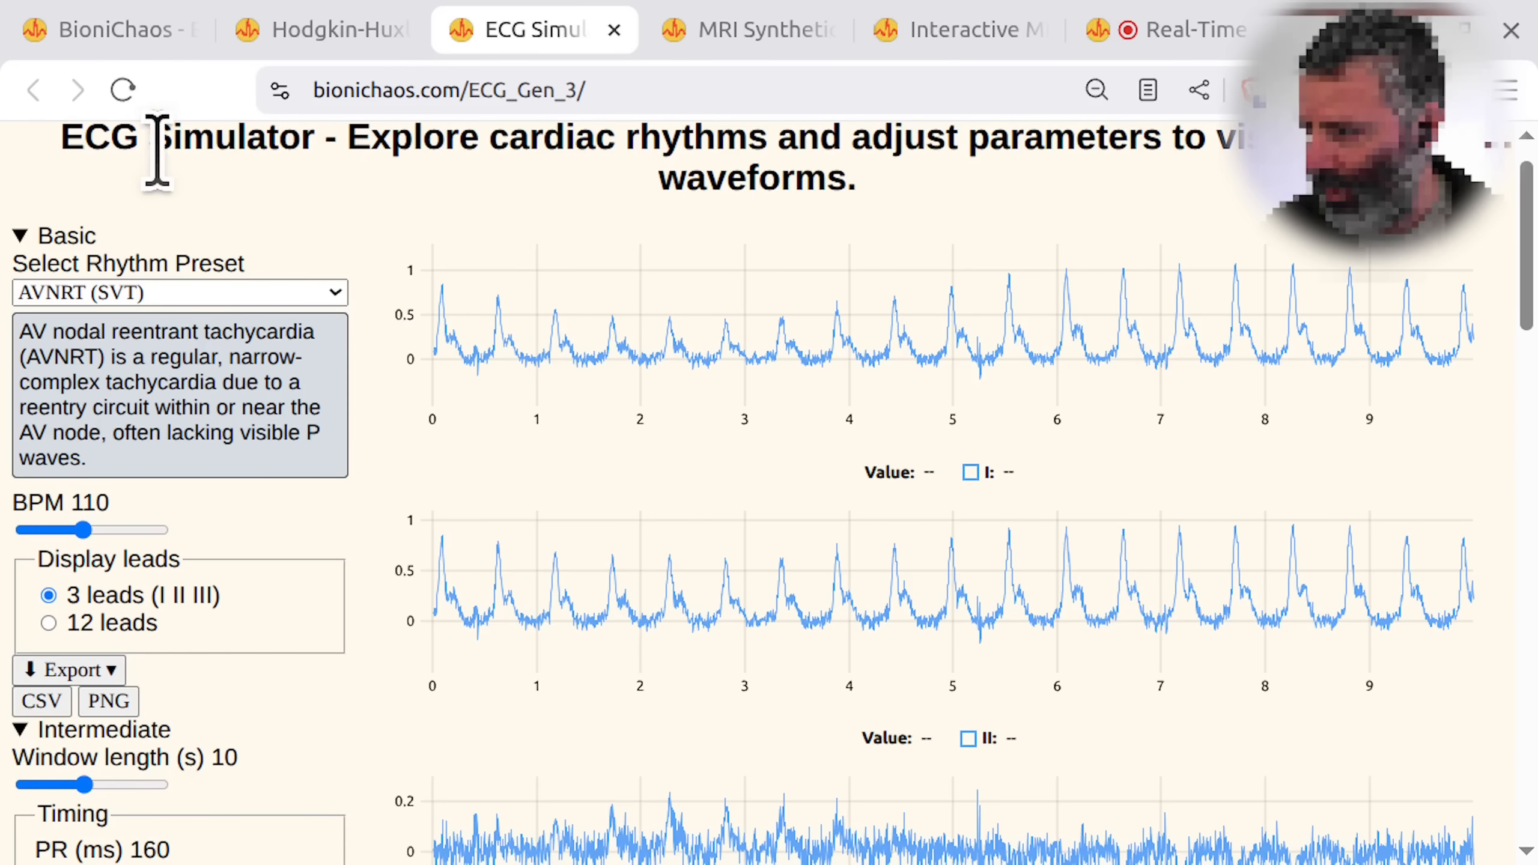
pyautogui.moveTo(156, 151); pyautogui.dragTo(311, 182)
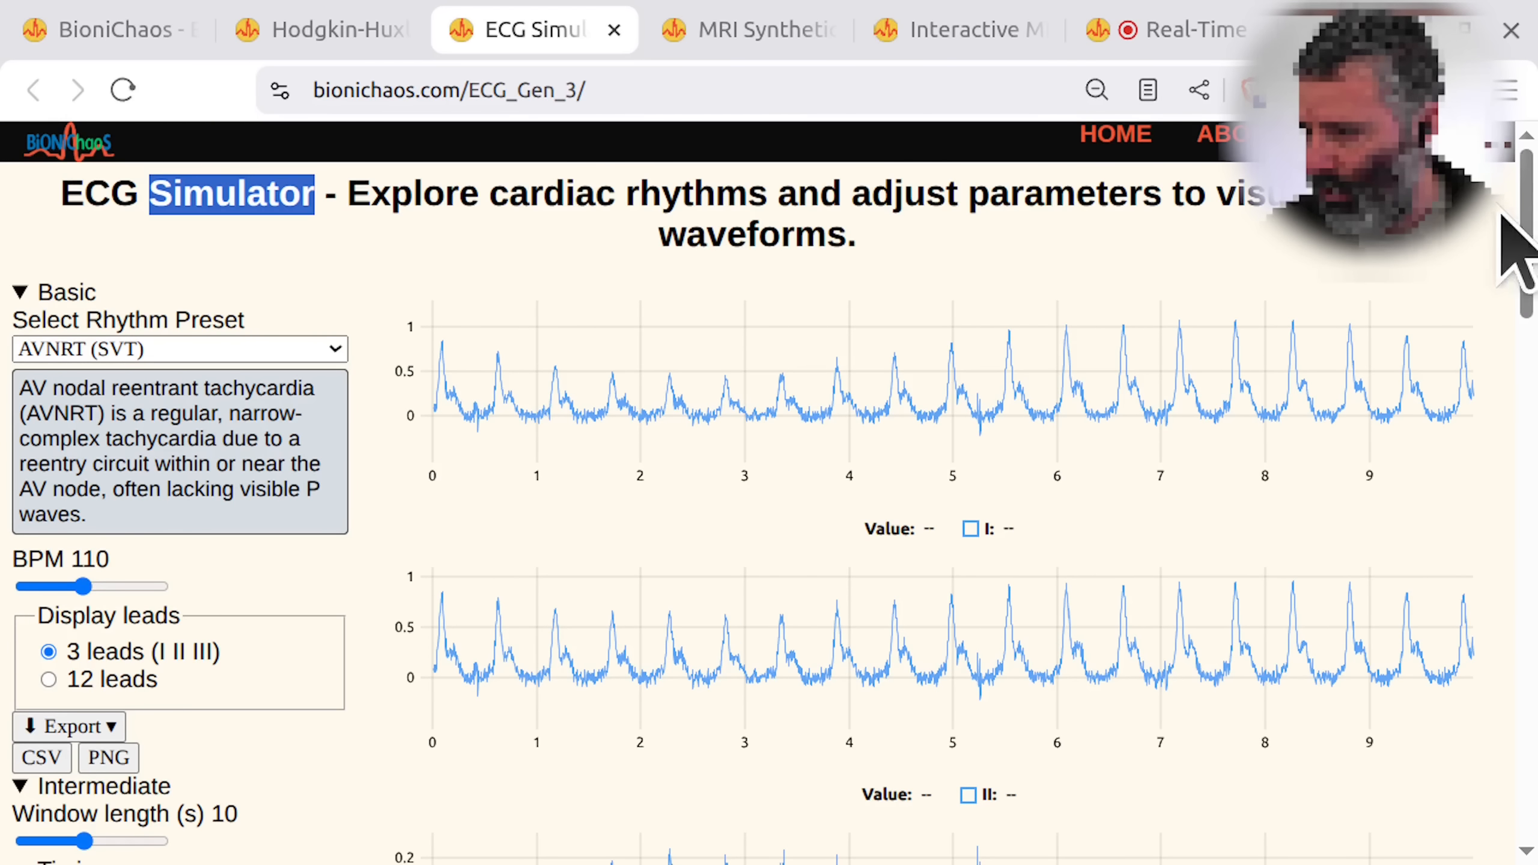
pyautogui.moveTo(1525, 206); pyautogui.dragTo(1524, 239)
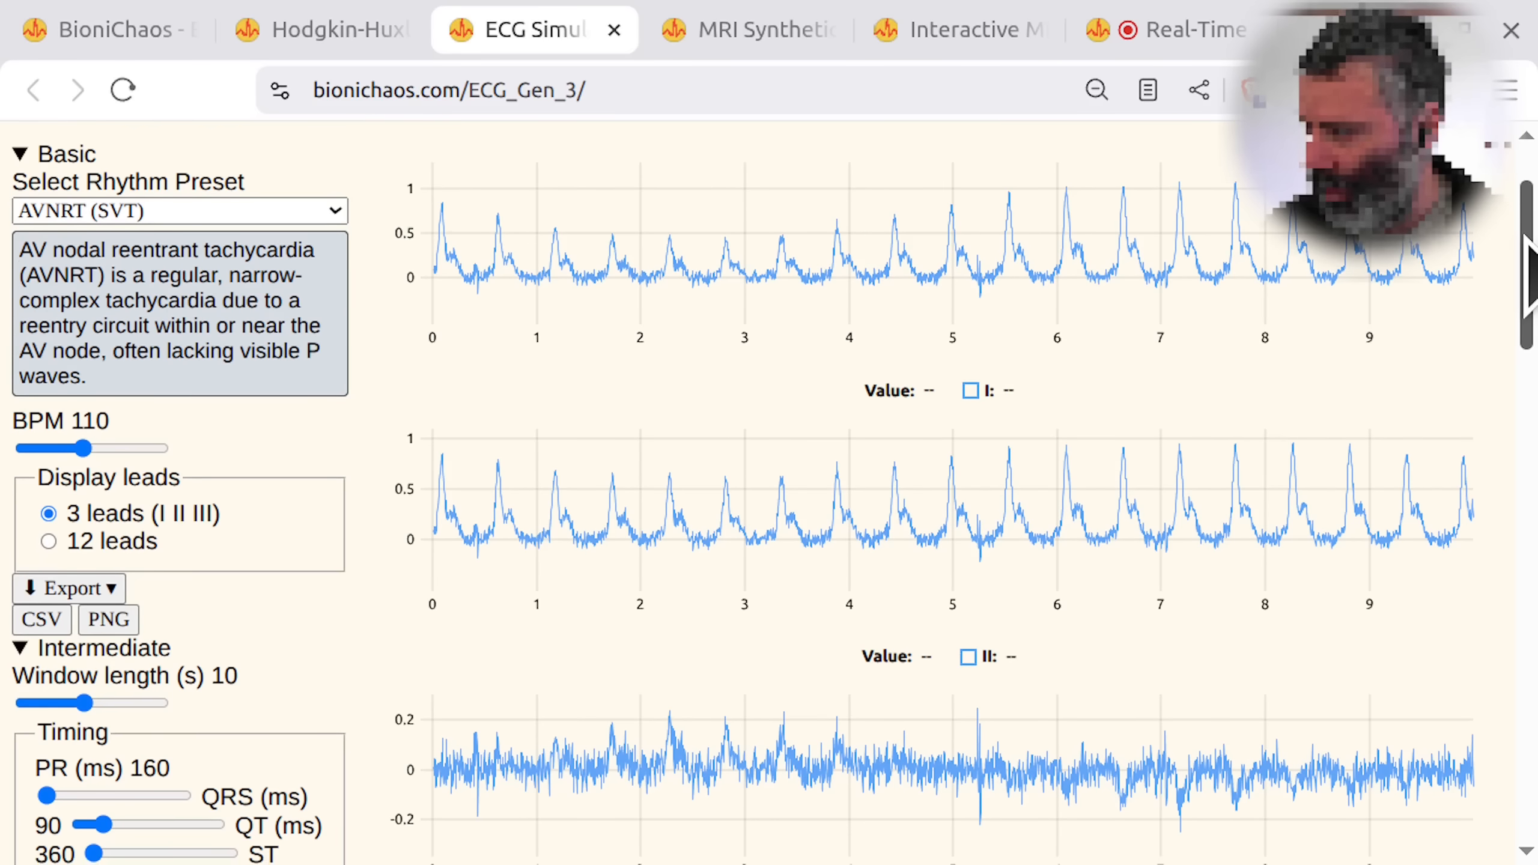
pyautogui.click(319, 209)
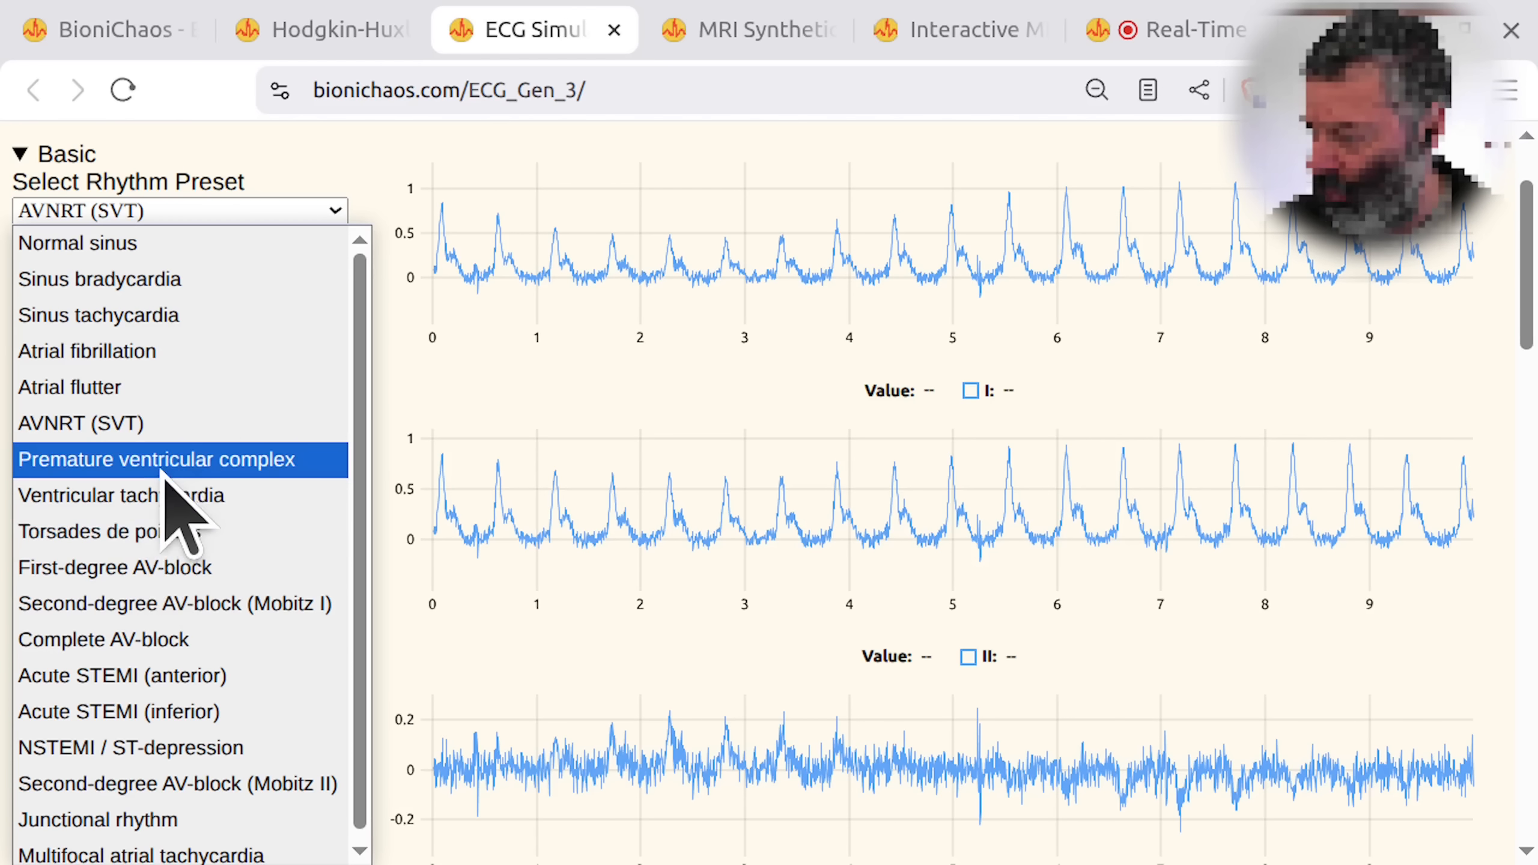
pyautogui.click(143, 468)
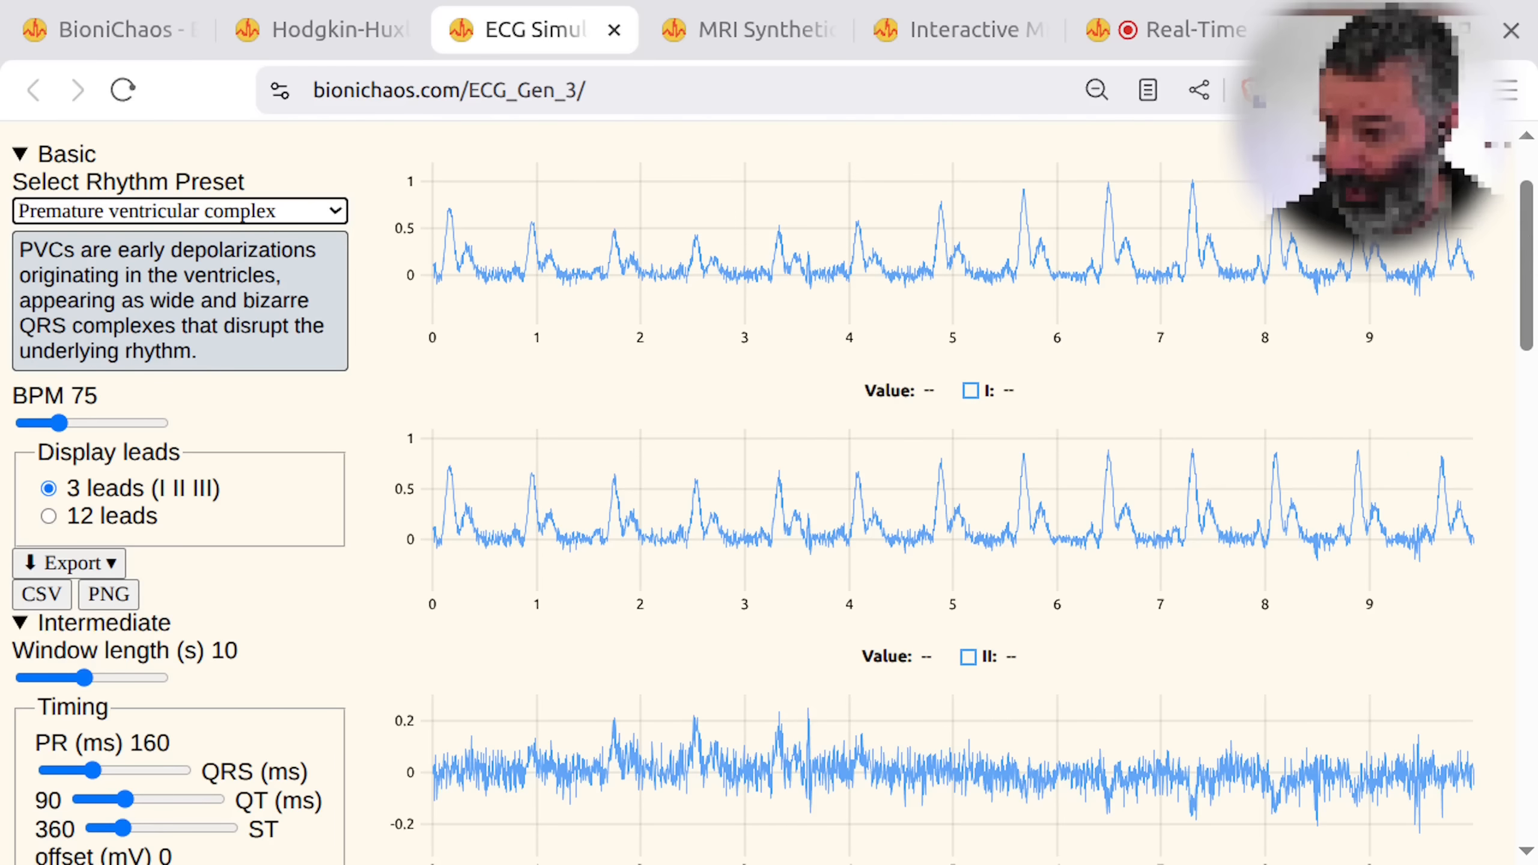
# - Set the ECG Simulator's rhythm preset to Normal sinus
pyautogui.moveTo(1527, 223); pyautogui.dragTo(1518, 274)
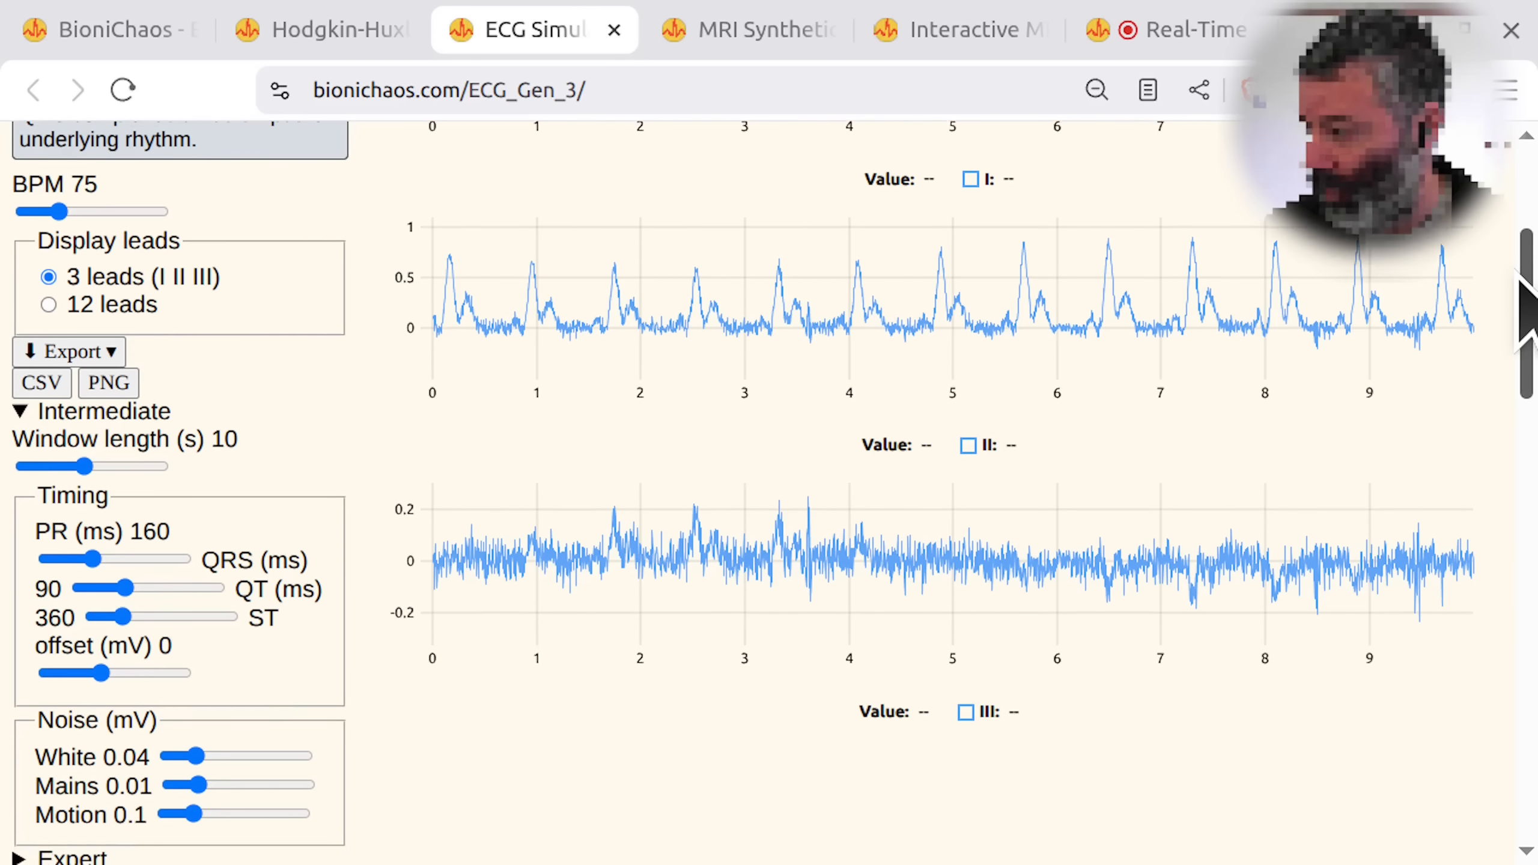
pyautogui.moveTo(92, 549)
pyautogui.mouseDown()
pyautogui.moveTo(130, 550)
pyautogui.moveTo(104, 548)
pyautogui.mouseUp()
pyautogui.scroll(6, 108, 553)
pyautogui.click(103, 348)
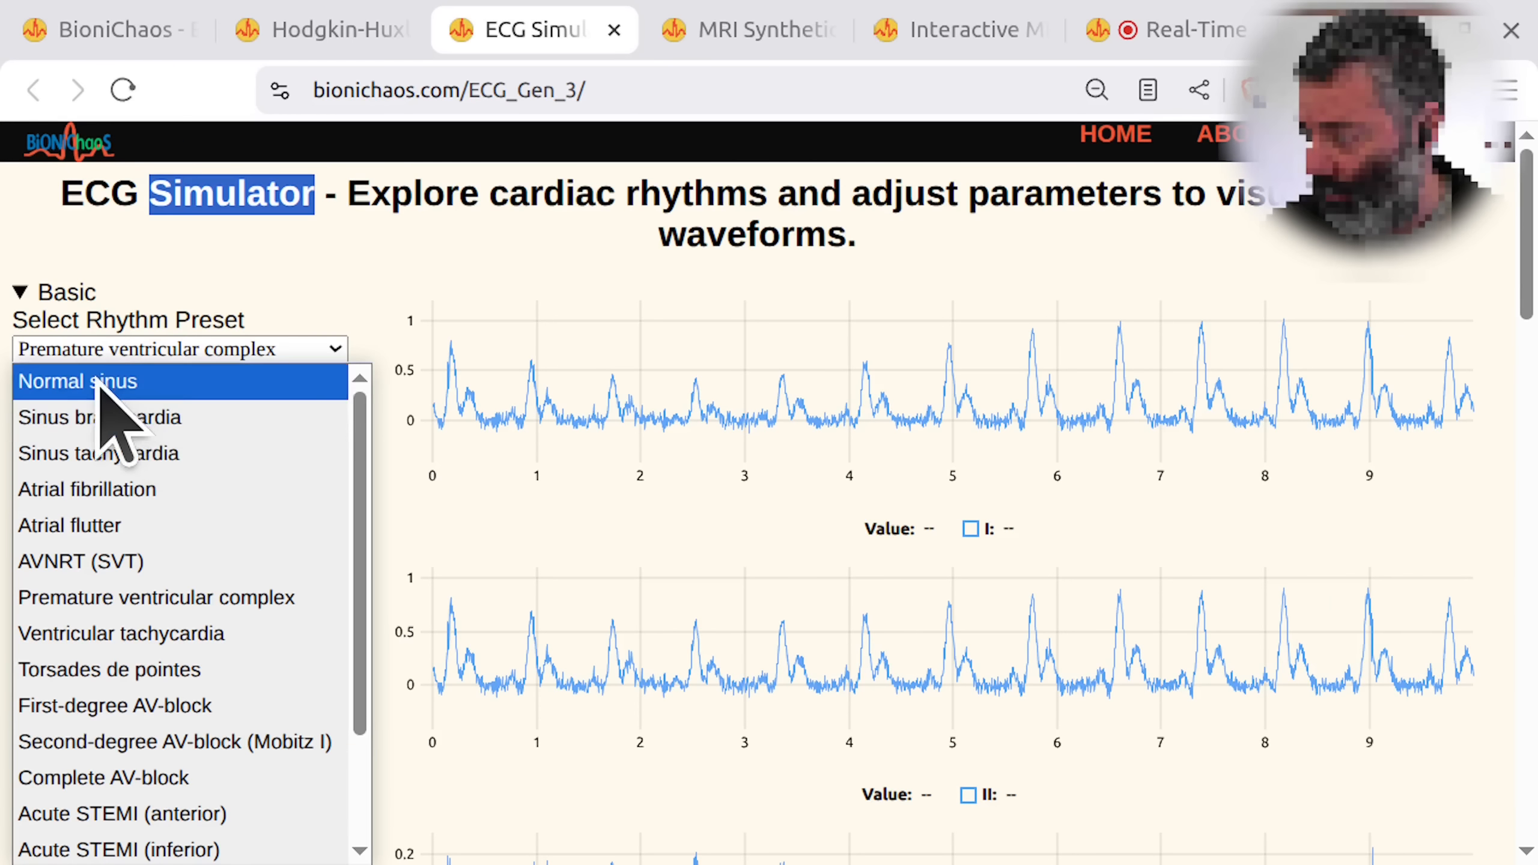
pyautogui.click(97, 379)
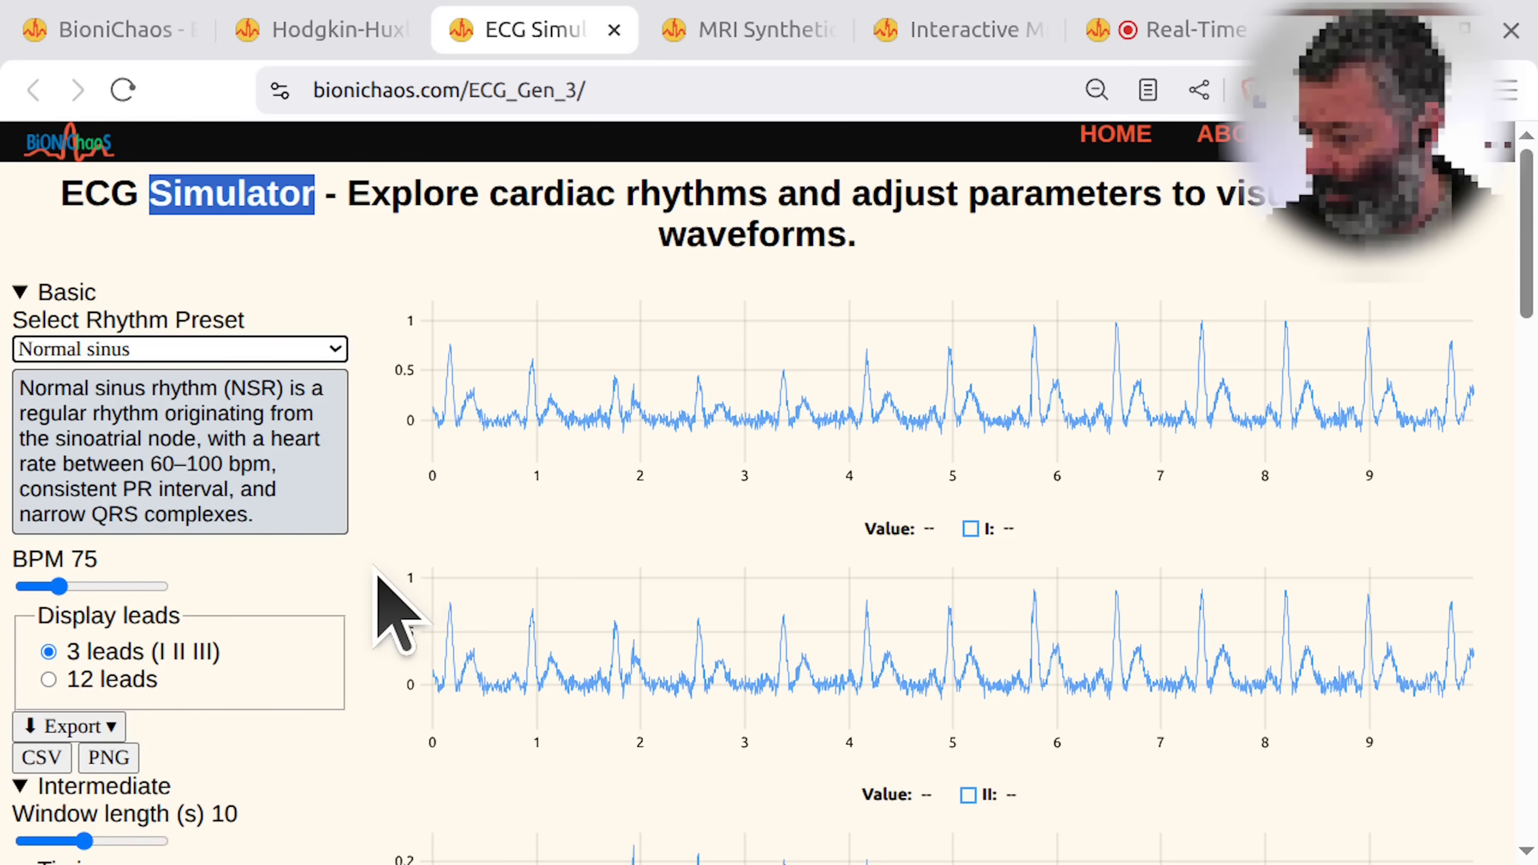
# - Set the heart rate to 84 BPM and the ECG window length to 9 seconds
pyautogui.scroll(-5, 350, 615)
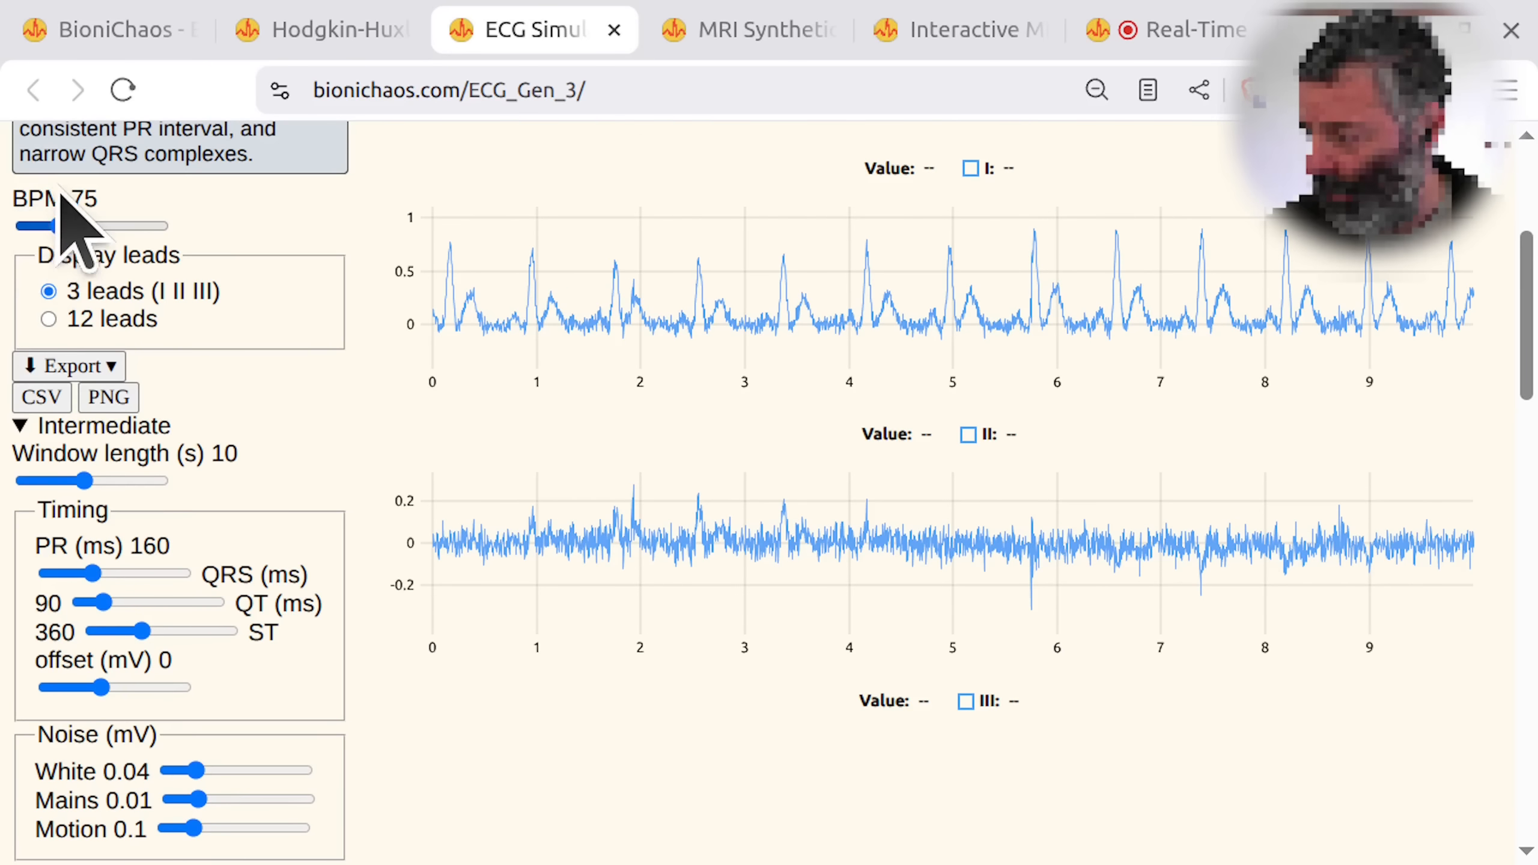
pyautogui.moveTo(72, 233); pyautogui.dragTo(67, 235)
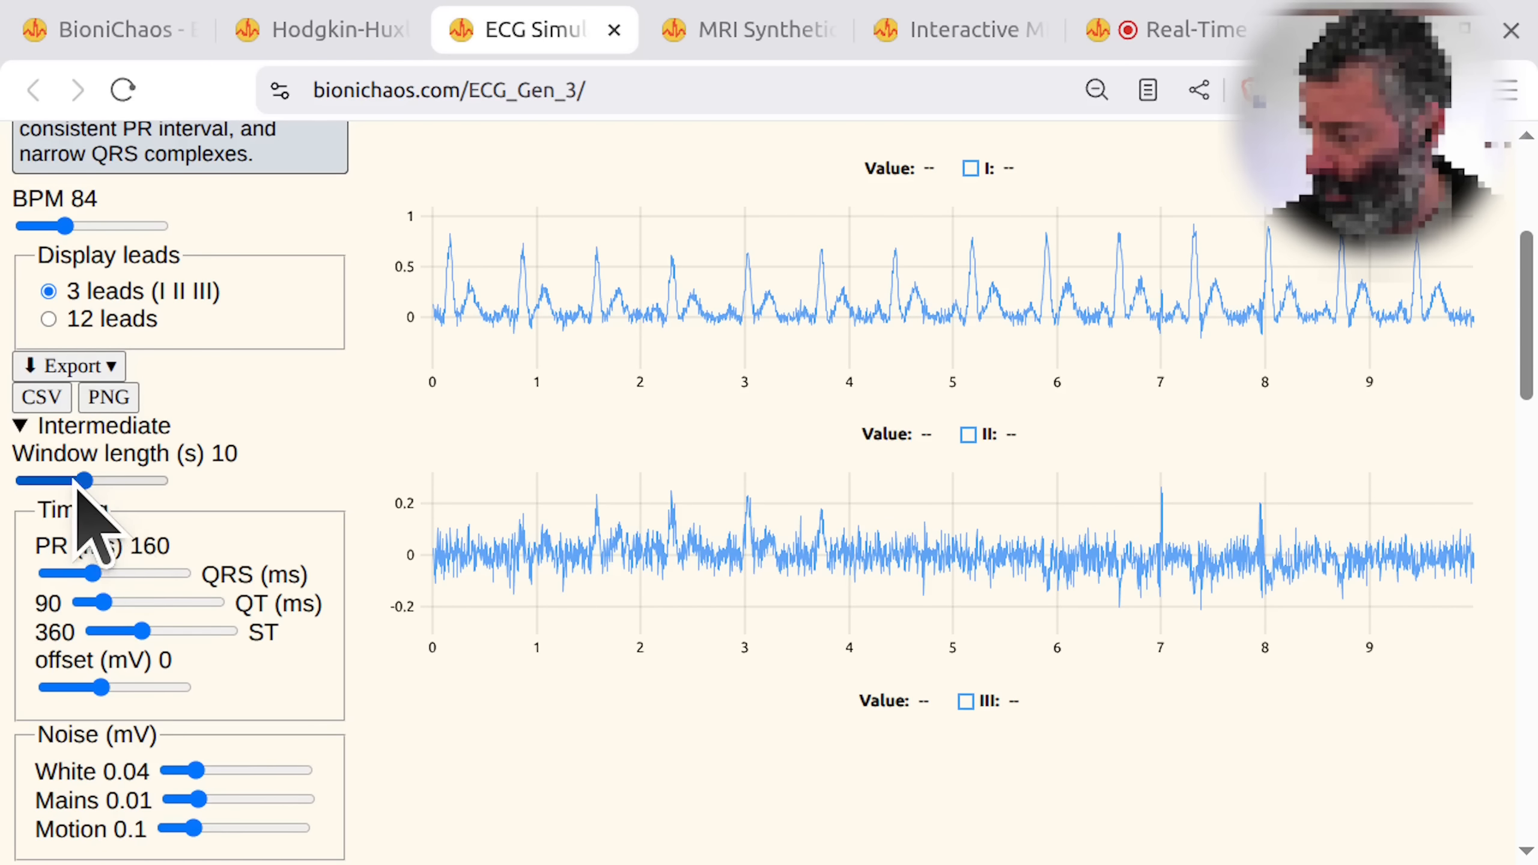
pyautogui.moveTo(85, 481)
pyautogui.mouseDown()
pyautogui.moveTo(100, 481)
pyautogui.moveTo(79, 487)
pyautogui.mouseUp()
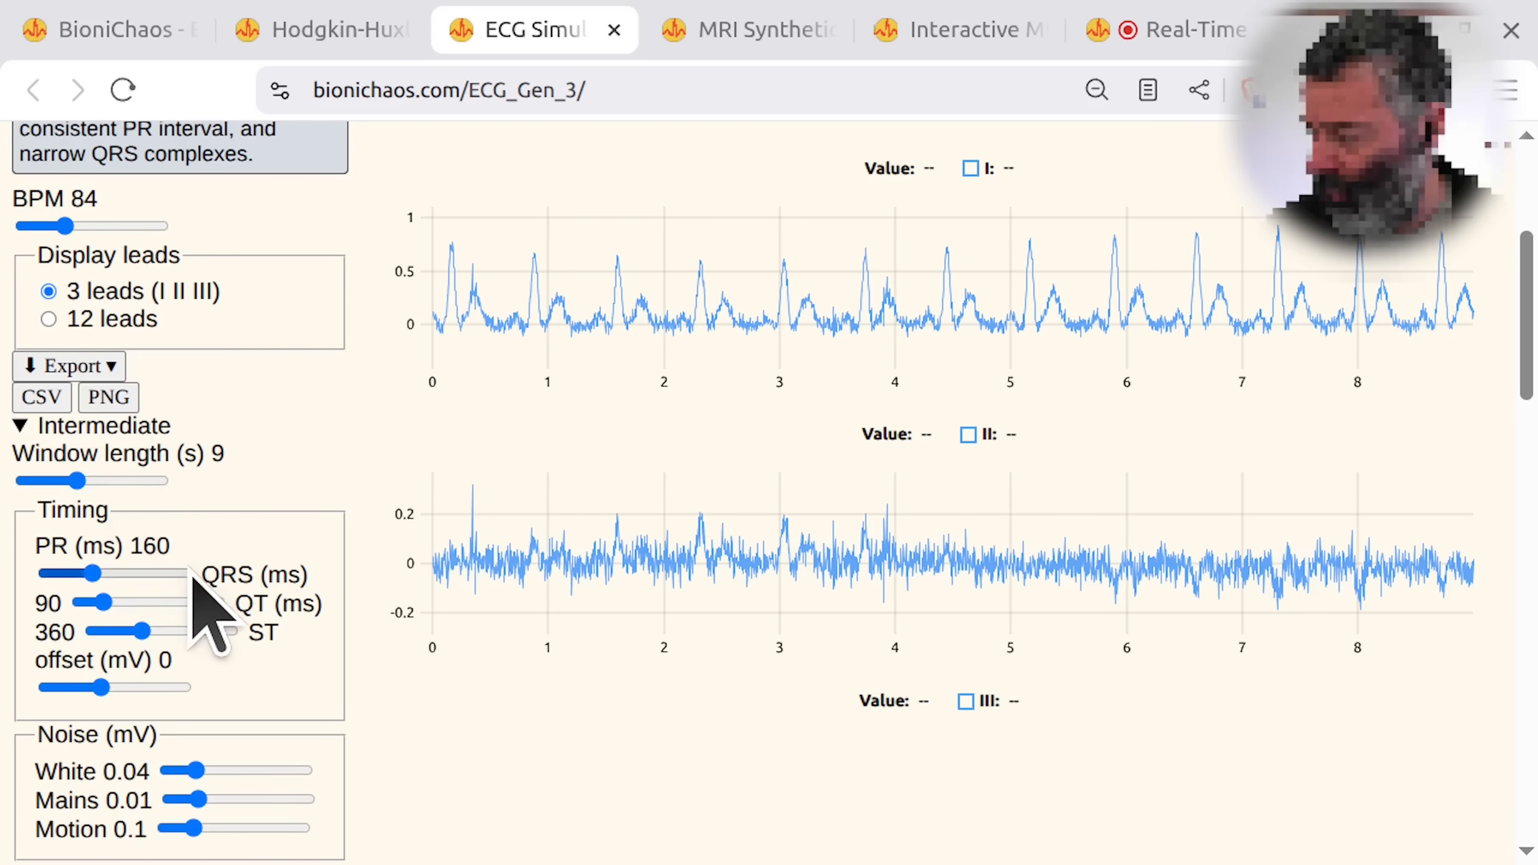
pyautogui.scroll(-3, 200, 610)
pyautogui.scroll(3, 94, 404)
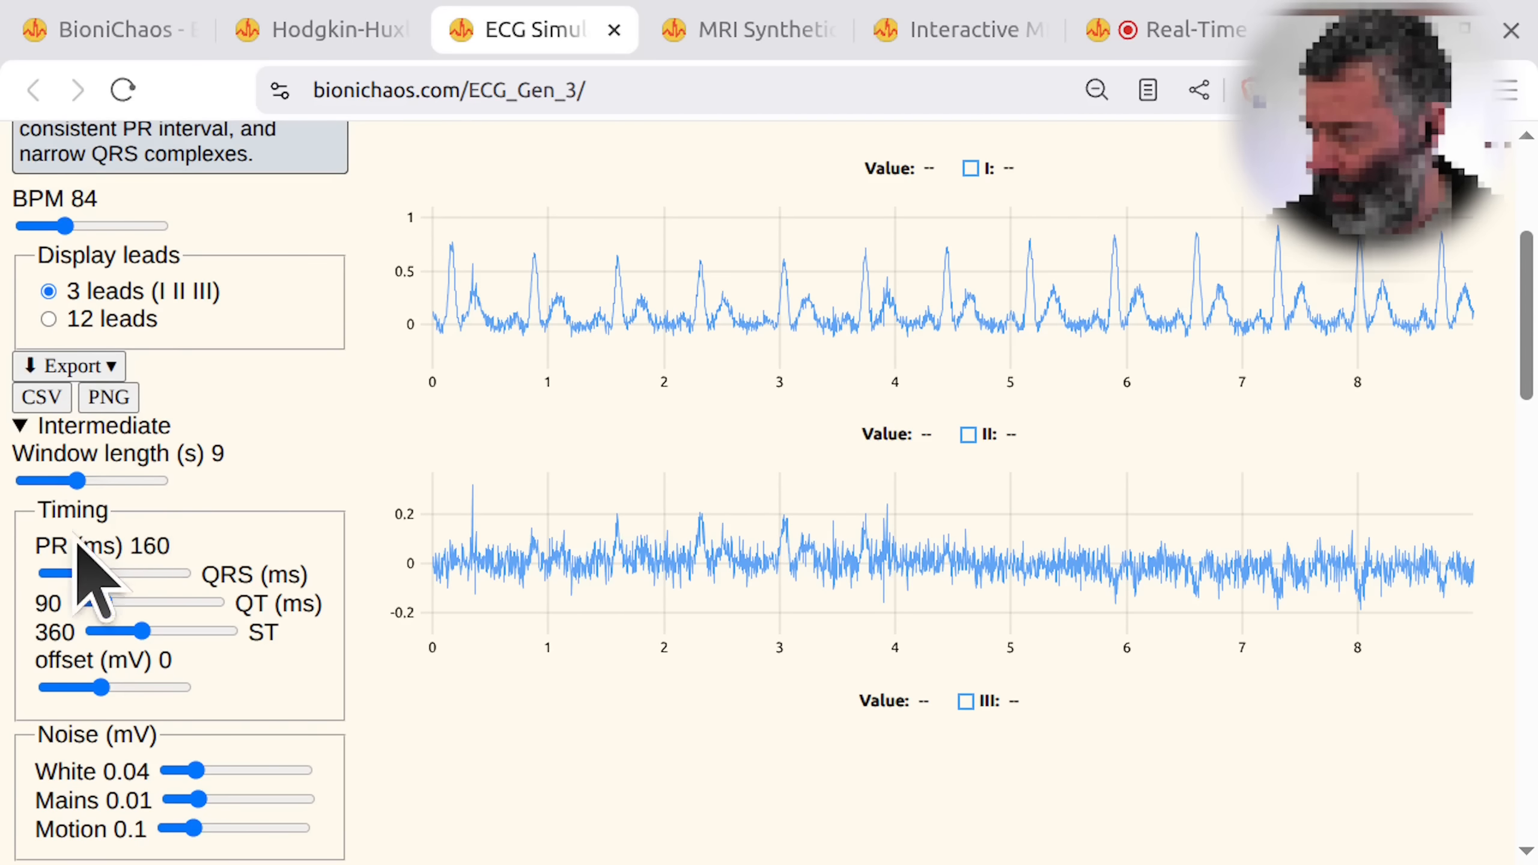
# - Vary the PR interval and reduce the white, mains and motion noise to their minimum
pyautogui.click(108, 574)
pyautogui.moveTo(105, 571)
pyautogui.mouseDown()
pyautogui.moveTo(207, 572)
pyautogui.moveTo(76, 575)
pyautogui.moveTo(189, 576)
pyautogui.moveTo(92, 576)
pyautogui.mouseUp()
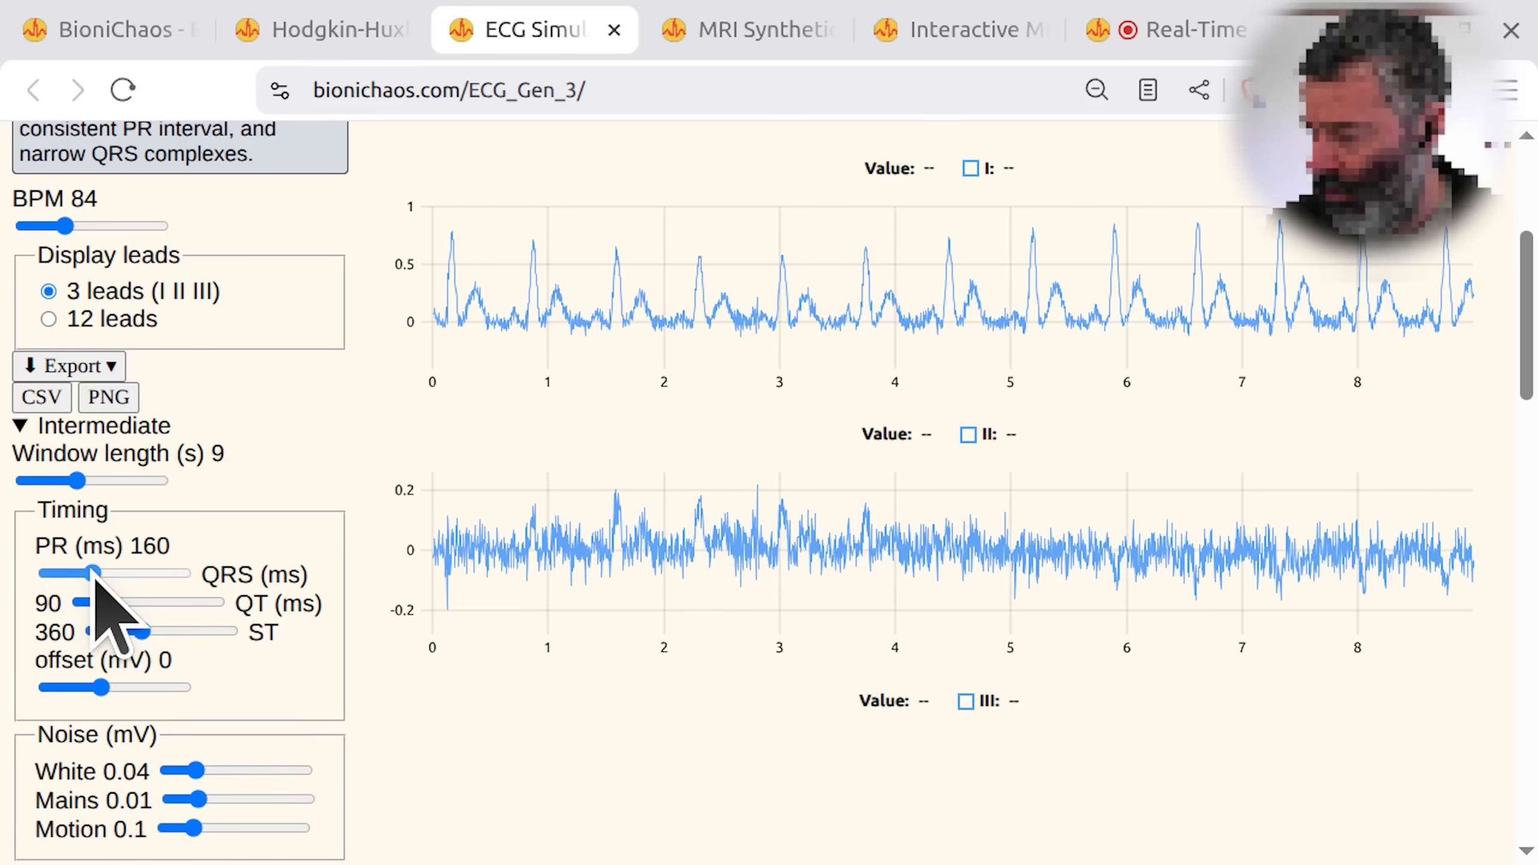
pyautogui.moveTo(189, 770); pyautogui.dragTo(108, 796)
pyautogui.click(168, 836)
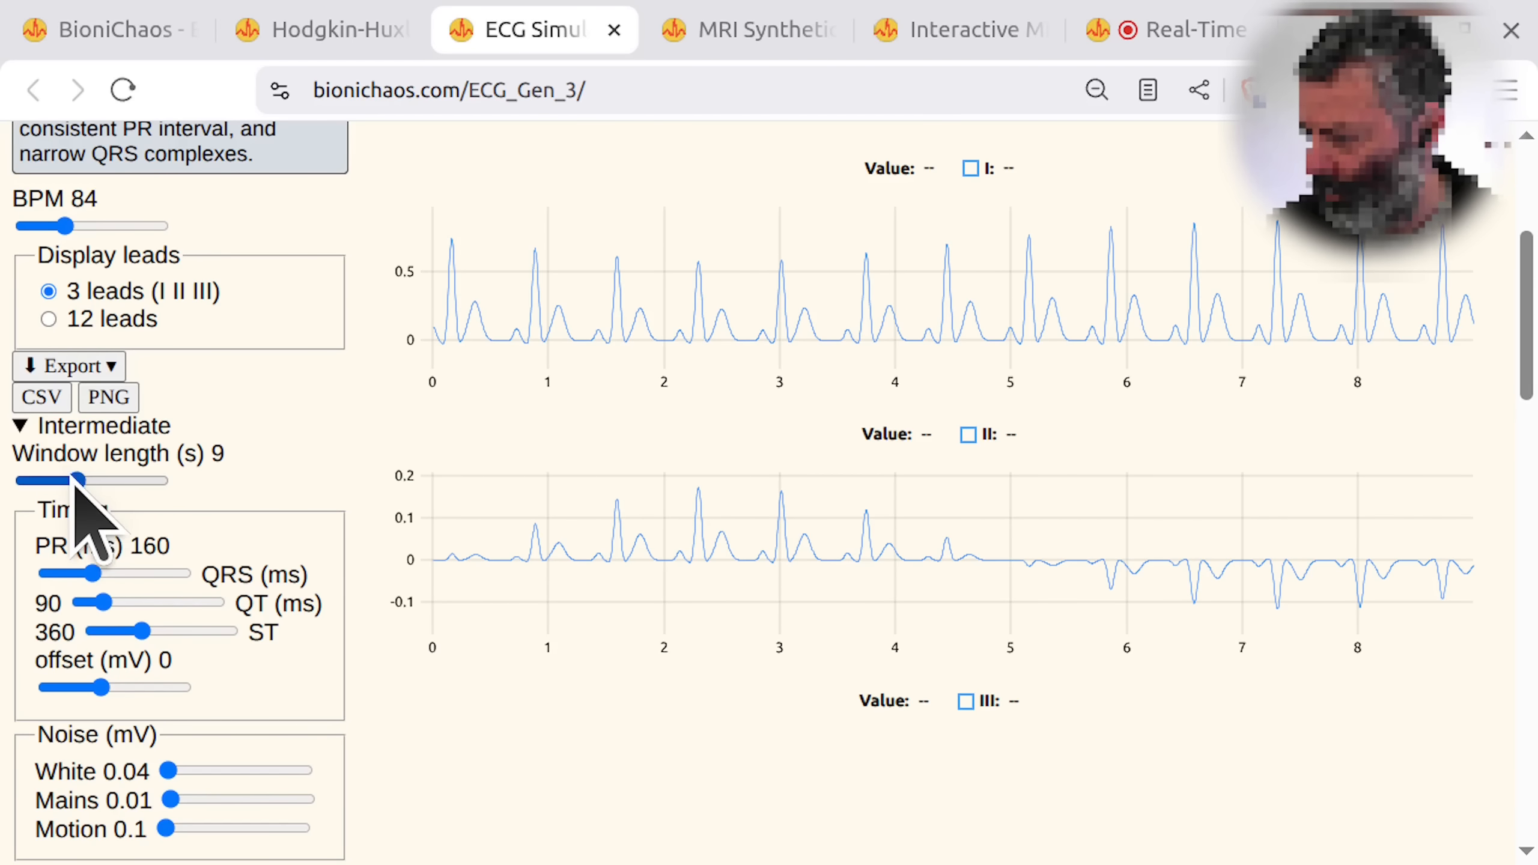
# - Shorten the ECG window length to 3 seconds and vary the PR interval, ending on a shorter one
pyautogui.moveTo(97, 575)
pyautogui.mouseDown()
pyautogui.moveTo(161, 575)
pyautogui.moveTo(94, 581)
pyautogui.moveTo(105, 575)
pyautogui.mouseUp()
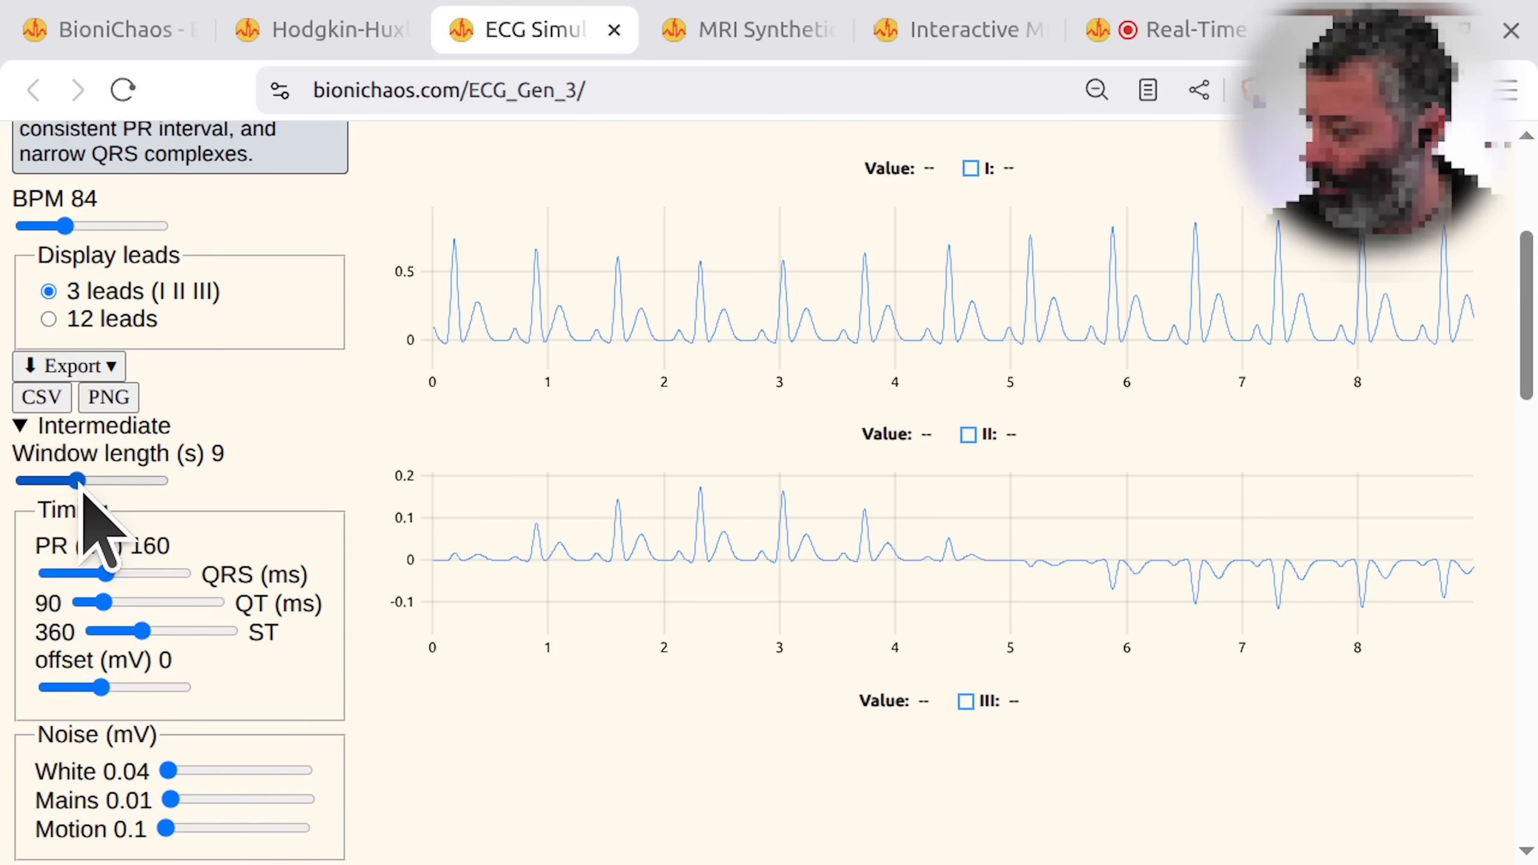
pyautogui.moveTo(81, 488); pyautogui.dragTo(33, 490)
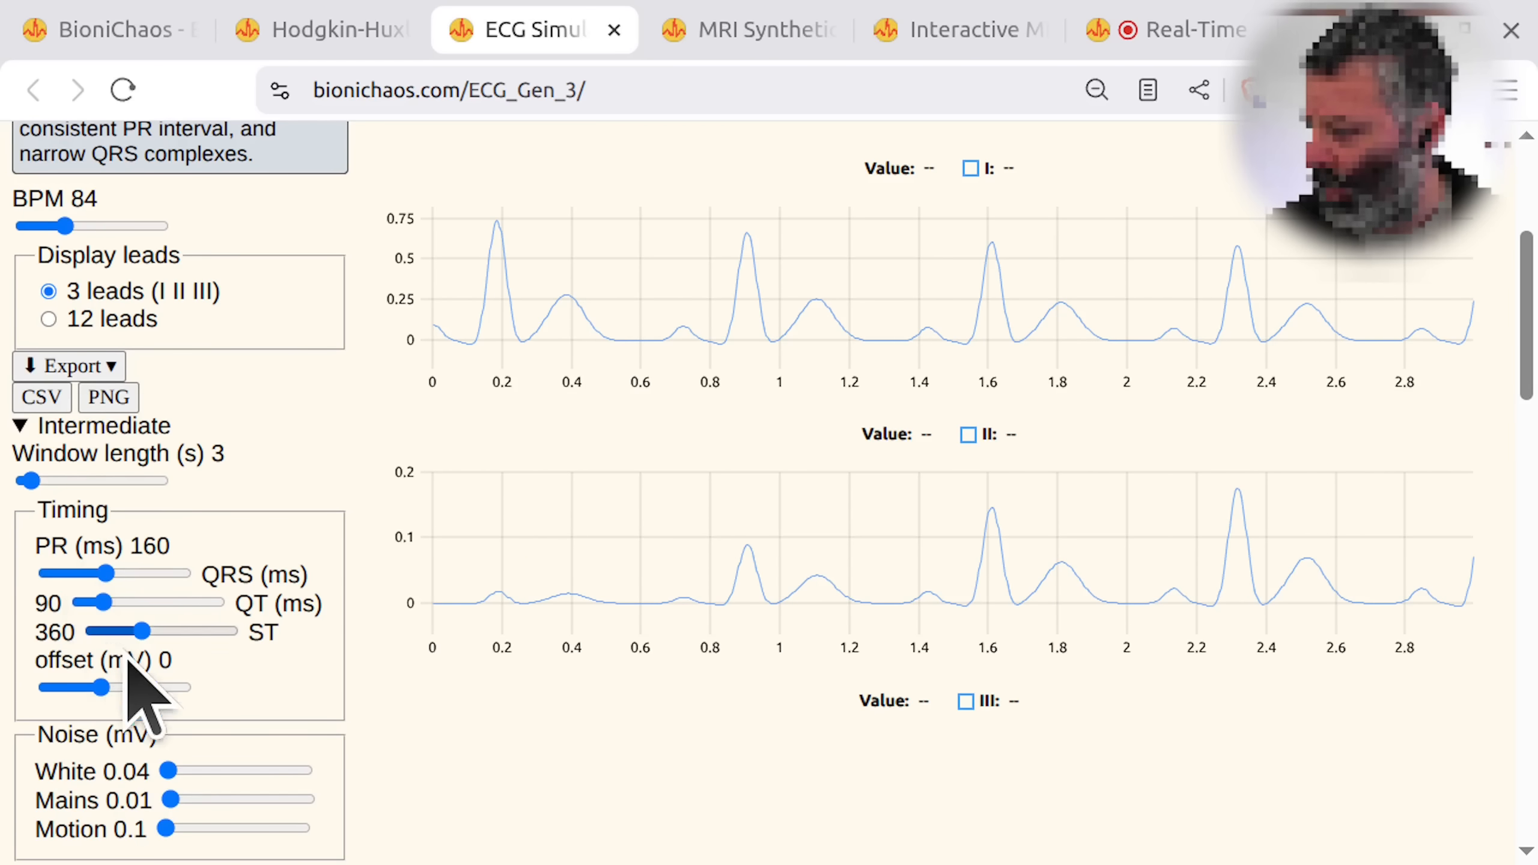
pyautogui.moveTo(106, 574)
pyautogui.mouseDown()
pyautogui.moveTo(76, 578)
pyautogui.moveTo(172, 583)
pyautogui.moveTo(27, 584)
pyautogui.moveTo(206, 581)
pyautogui.moveTo(55, 579)
pyautogui.moveTo(164, 583)
pyautogui.moveTo(55, 584)
pyautogui.moveTo(143, 585)
pyautogui.moveTo(107, 582)
pyautogui.mouseUp()
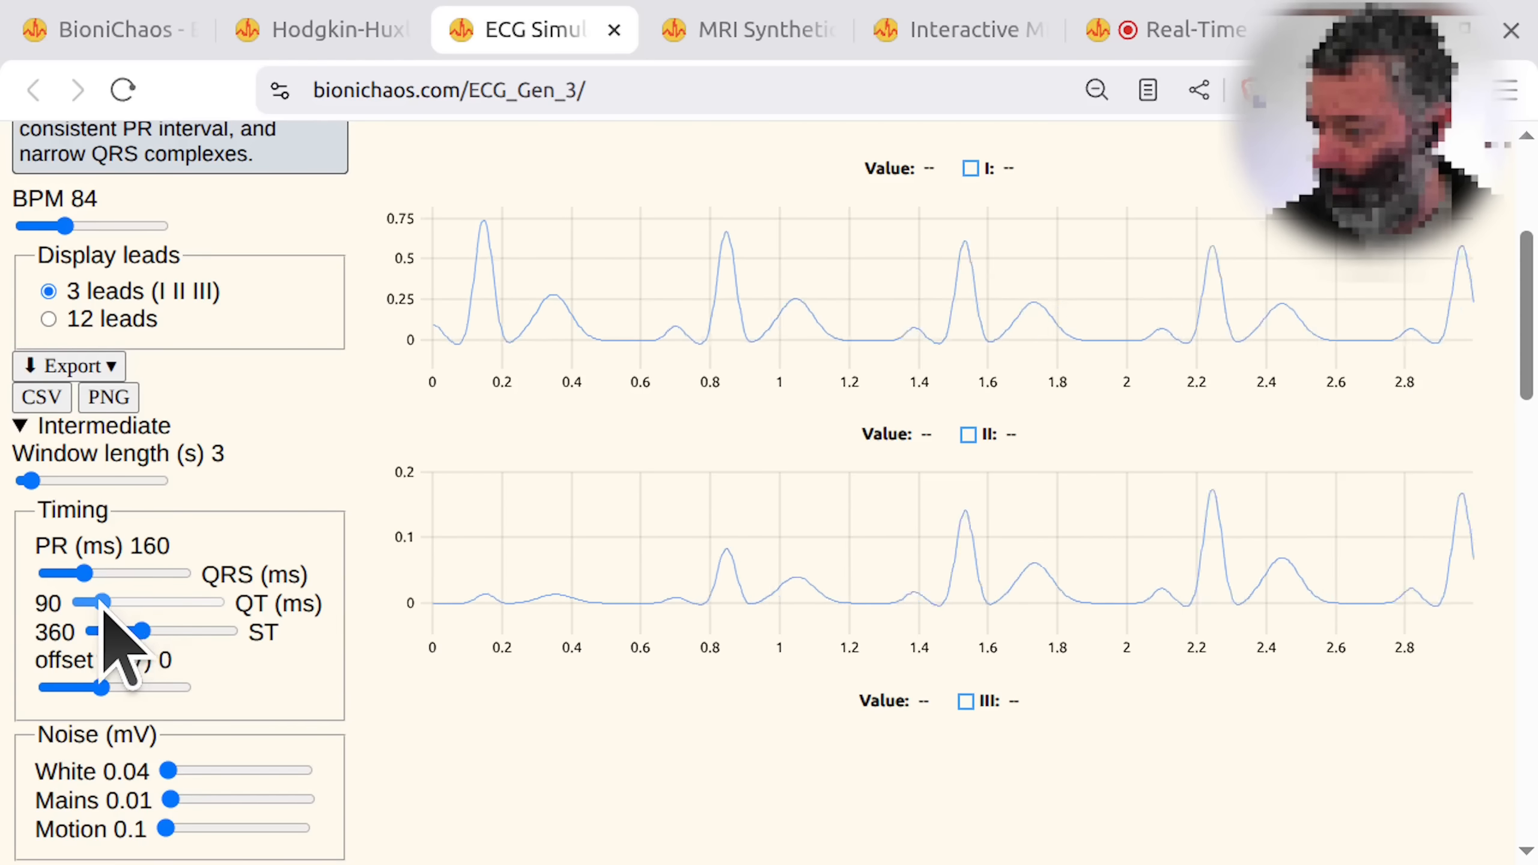
# - Vary the QRS and QT durations, leaving both slightly longer, and lower the ST offset slightly
pyautogui.moveTo(64, 609); pyautogui.dragTo(204, 619)
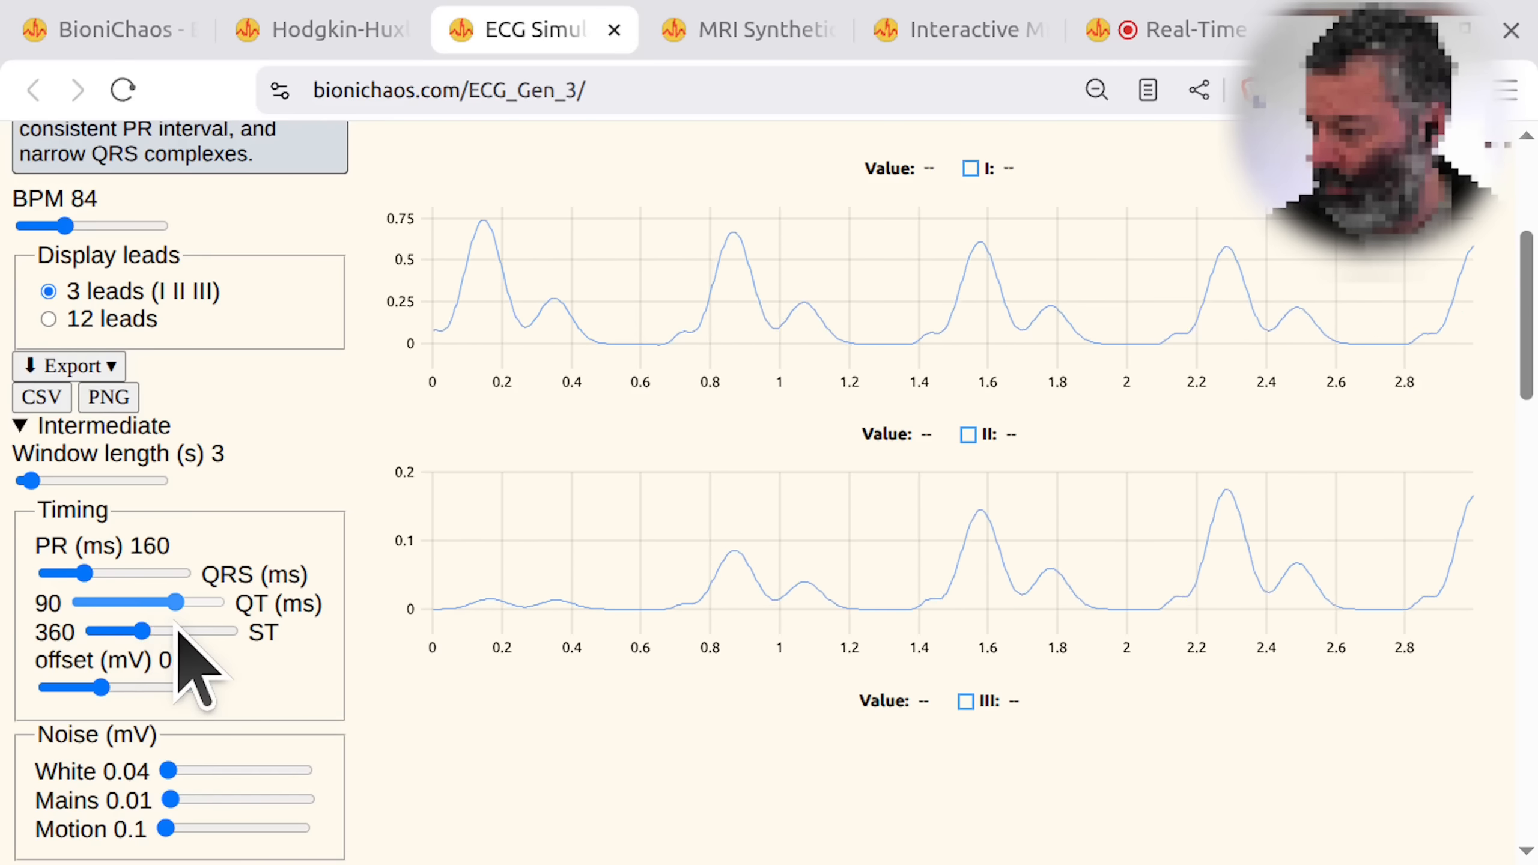
pyautogui.moveTo(104, 619); pyautogui.dragTo(168, 611)
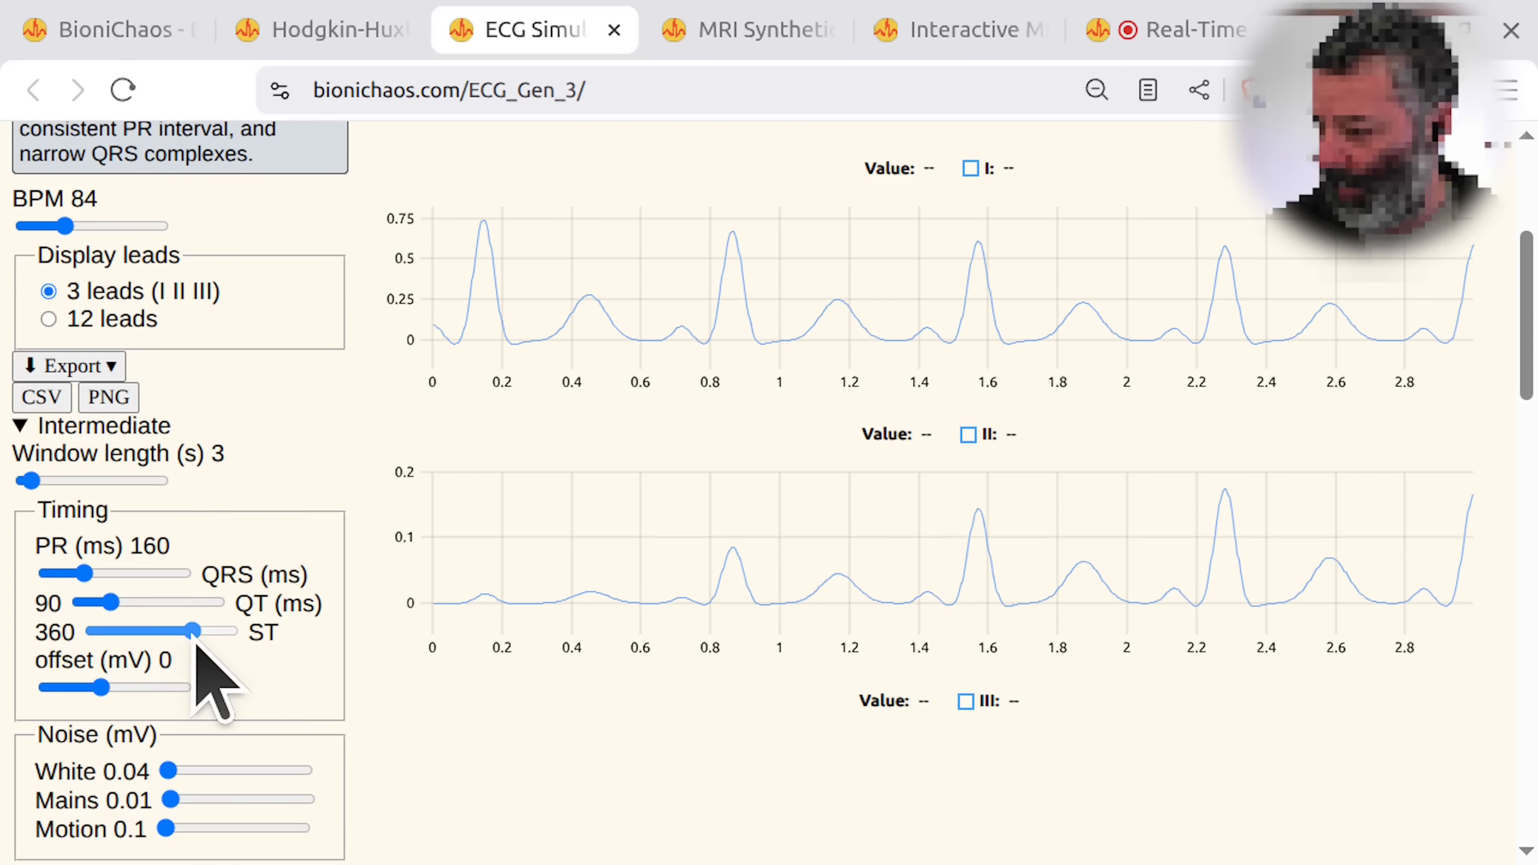
pyautogui.moveTo(99, 688)
pyautogui.mouseDown()
pyautogui.moveTo(152, 686)
pyautogui.moveTo(42, 687)
pyautogui.moveTo(131, 688)
pyautogui.moveTo(95, 688)
pyautogui.mouseUp()
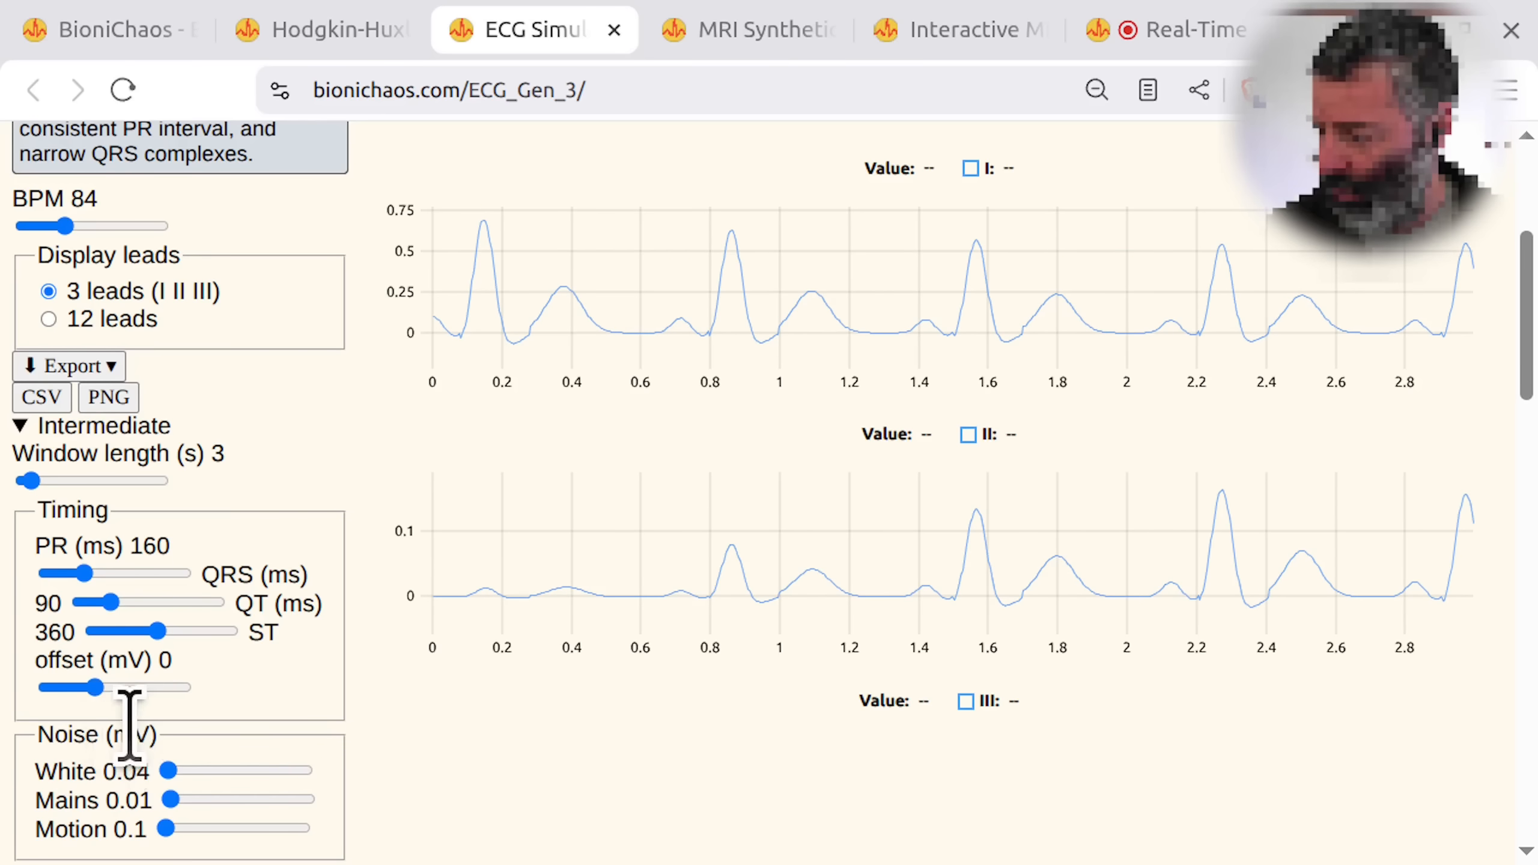
# - Try the mains noise at its maximum, and settle the white, mains and motion noise at moderate levels
pyautogui.moveTo(172, 764); pyautogui.dragTo(305, 798)
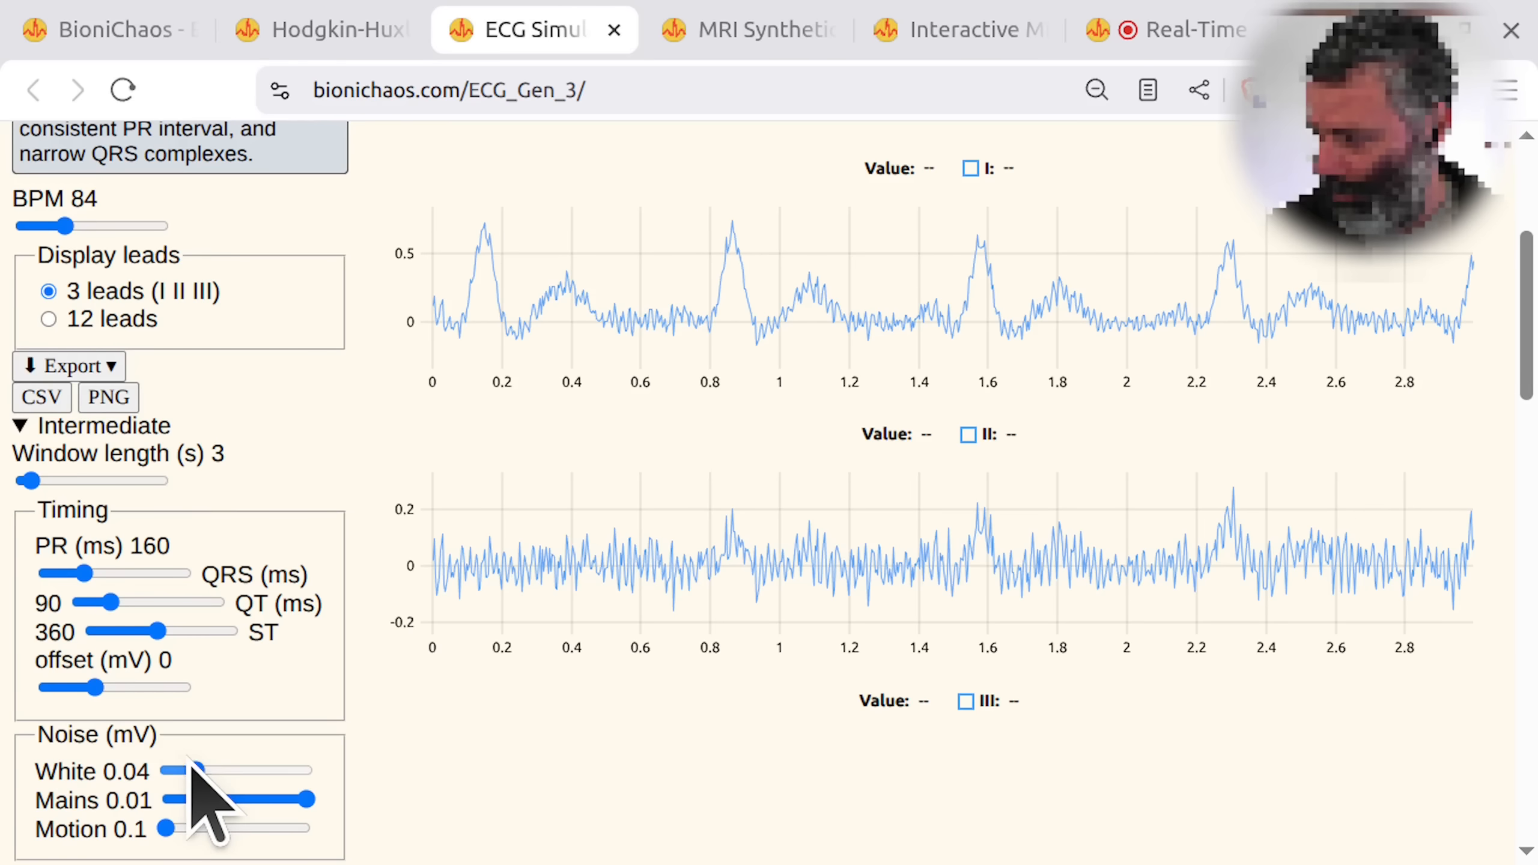
pyautogui.moveTo(156, 773); pyautogui.dragTo(131, 769)
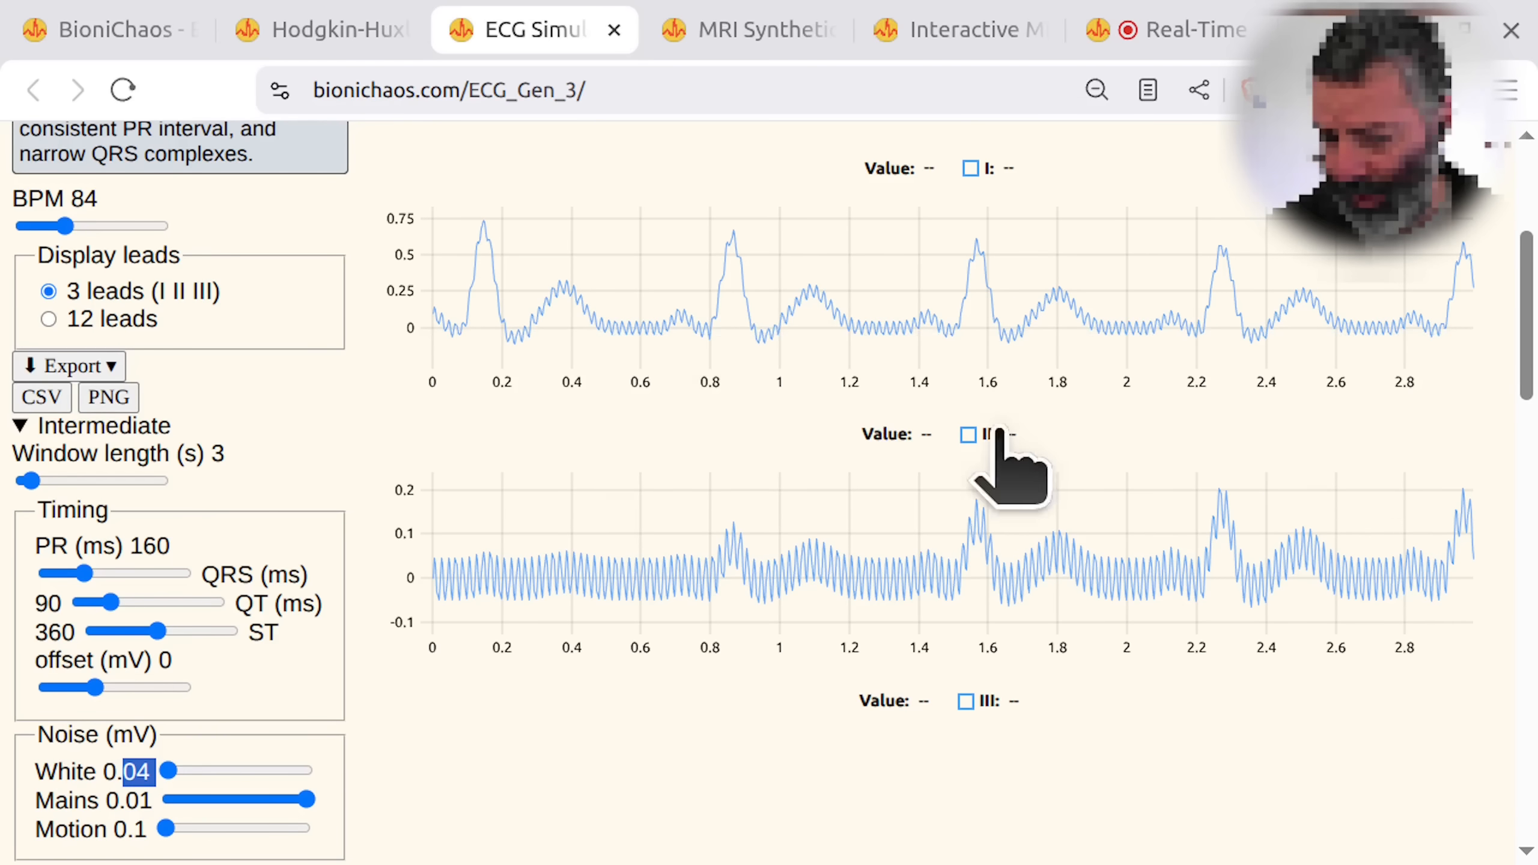
pyautogui.scroll(-3, 356, 731)
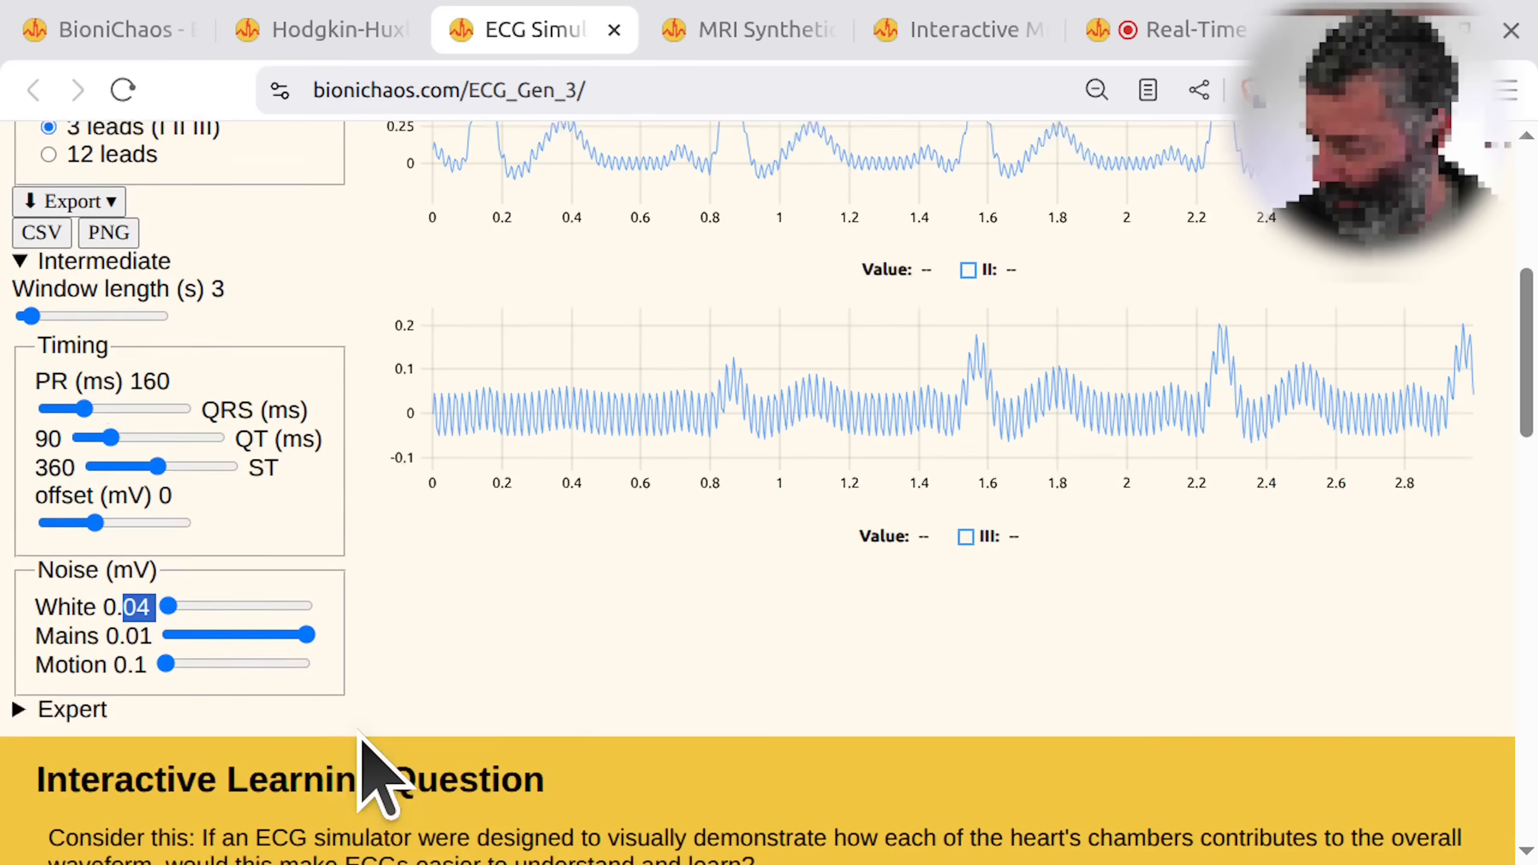
pyautogui.click(437, 569)
pyautogui.scroll(3, 512, 628)
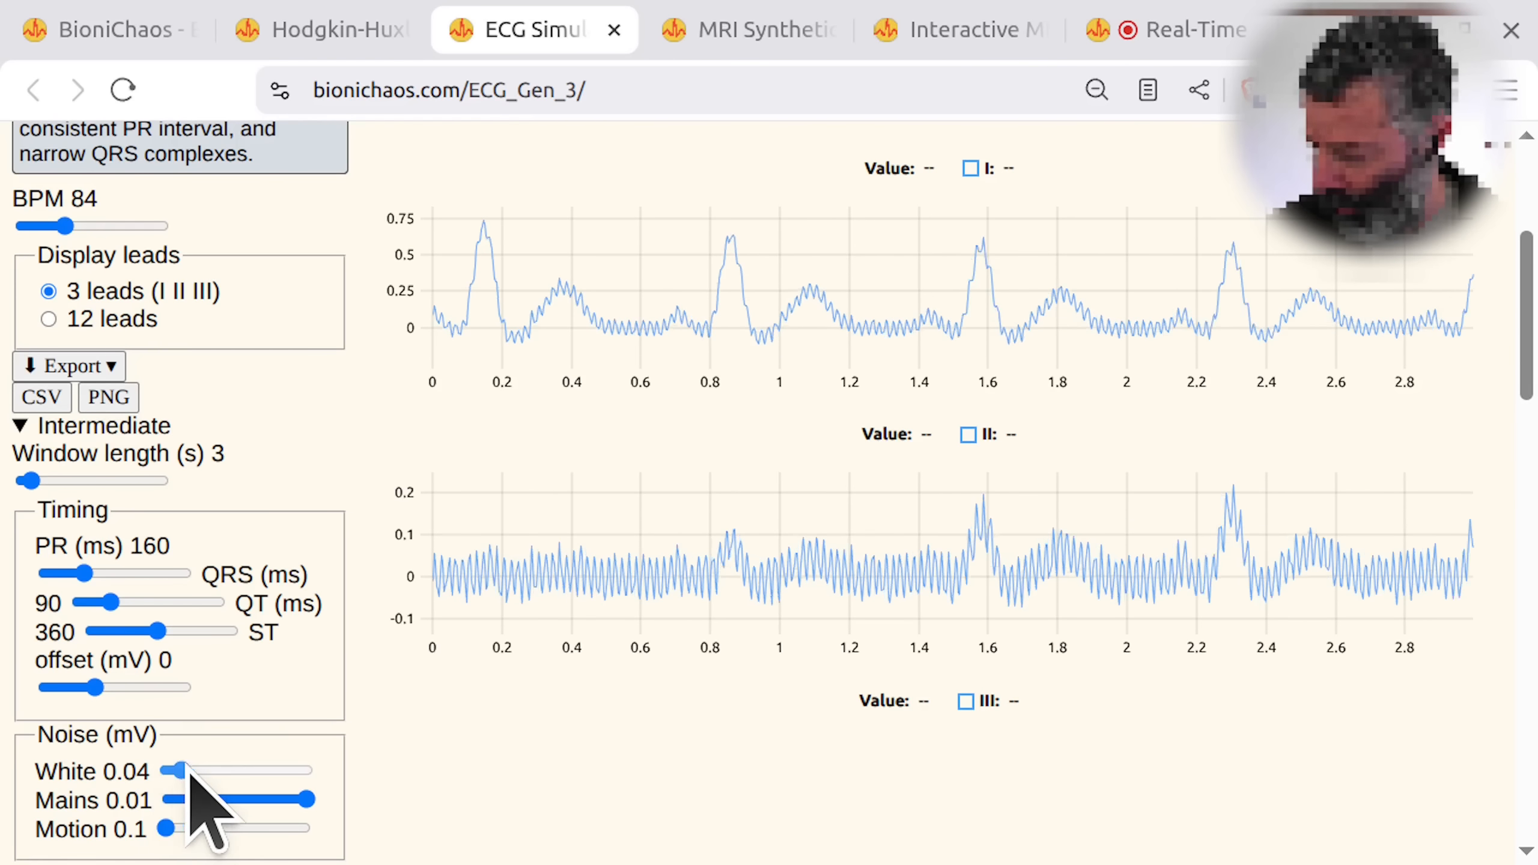
pyautogui.moveTo(191, 765); pyautogui.dragTo(221, 834)
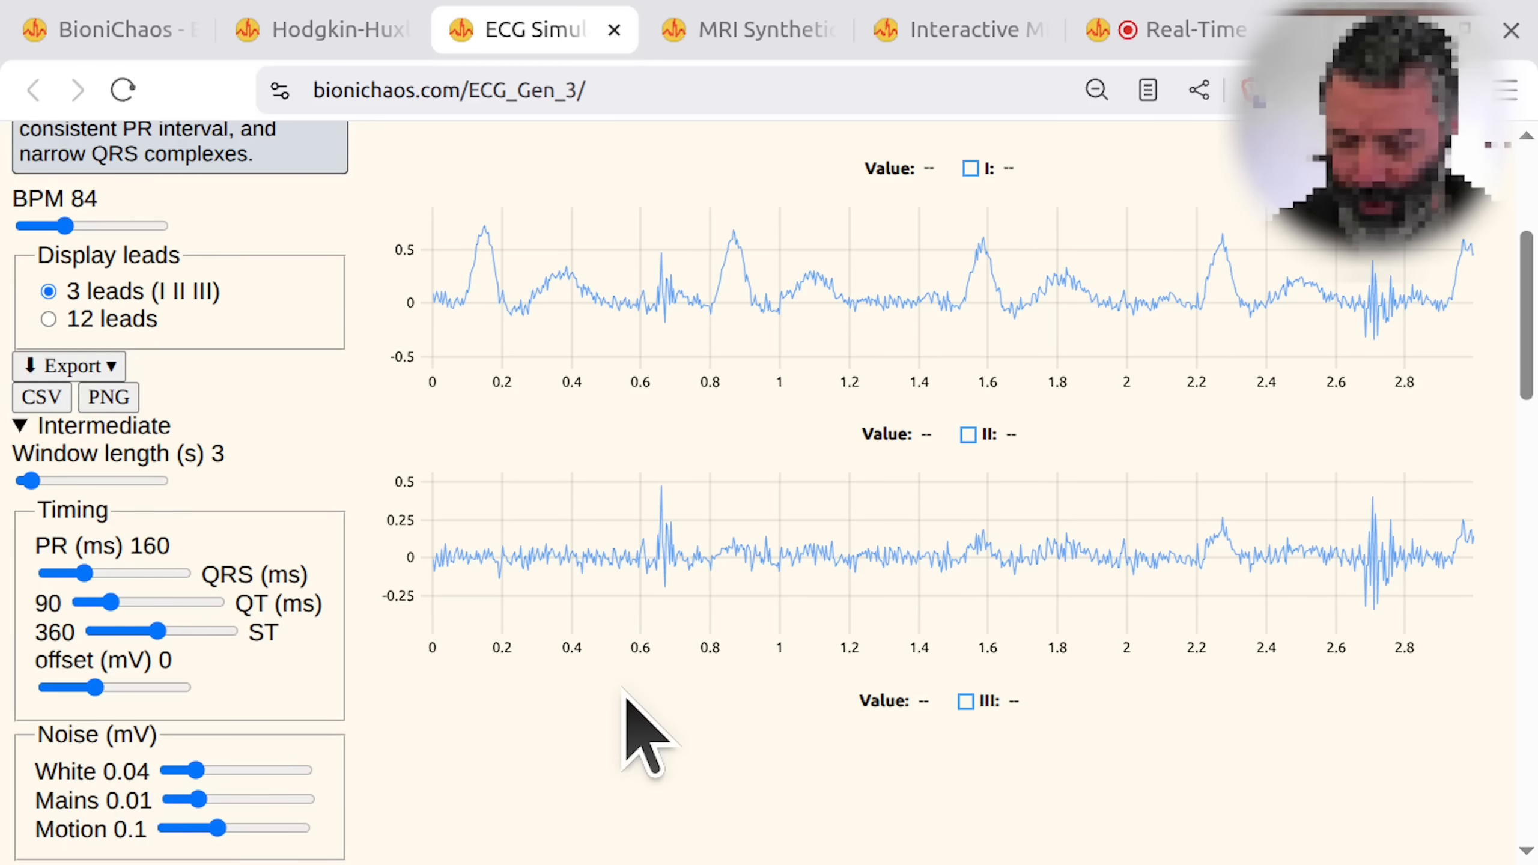
pyautogui.click(209, 775)
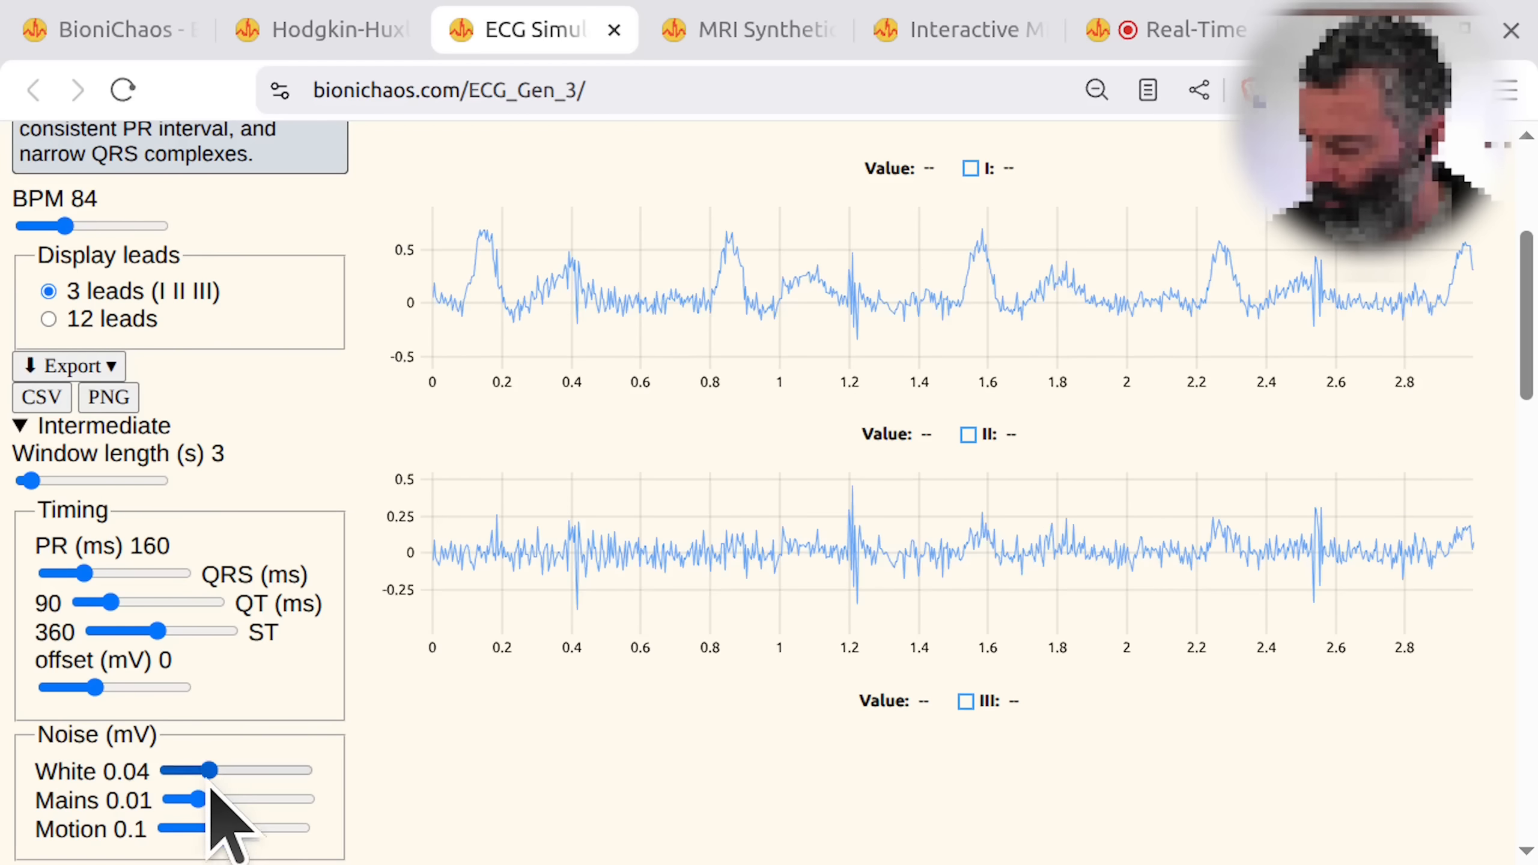
pyautogui.moveTo(223, 842); pyautogui.dragTo(205, 833)
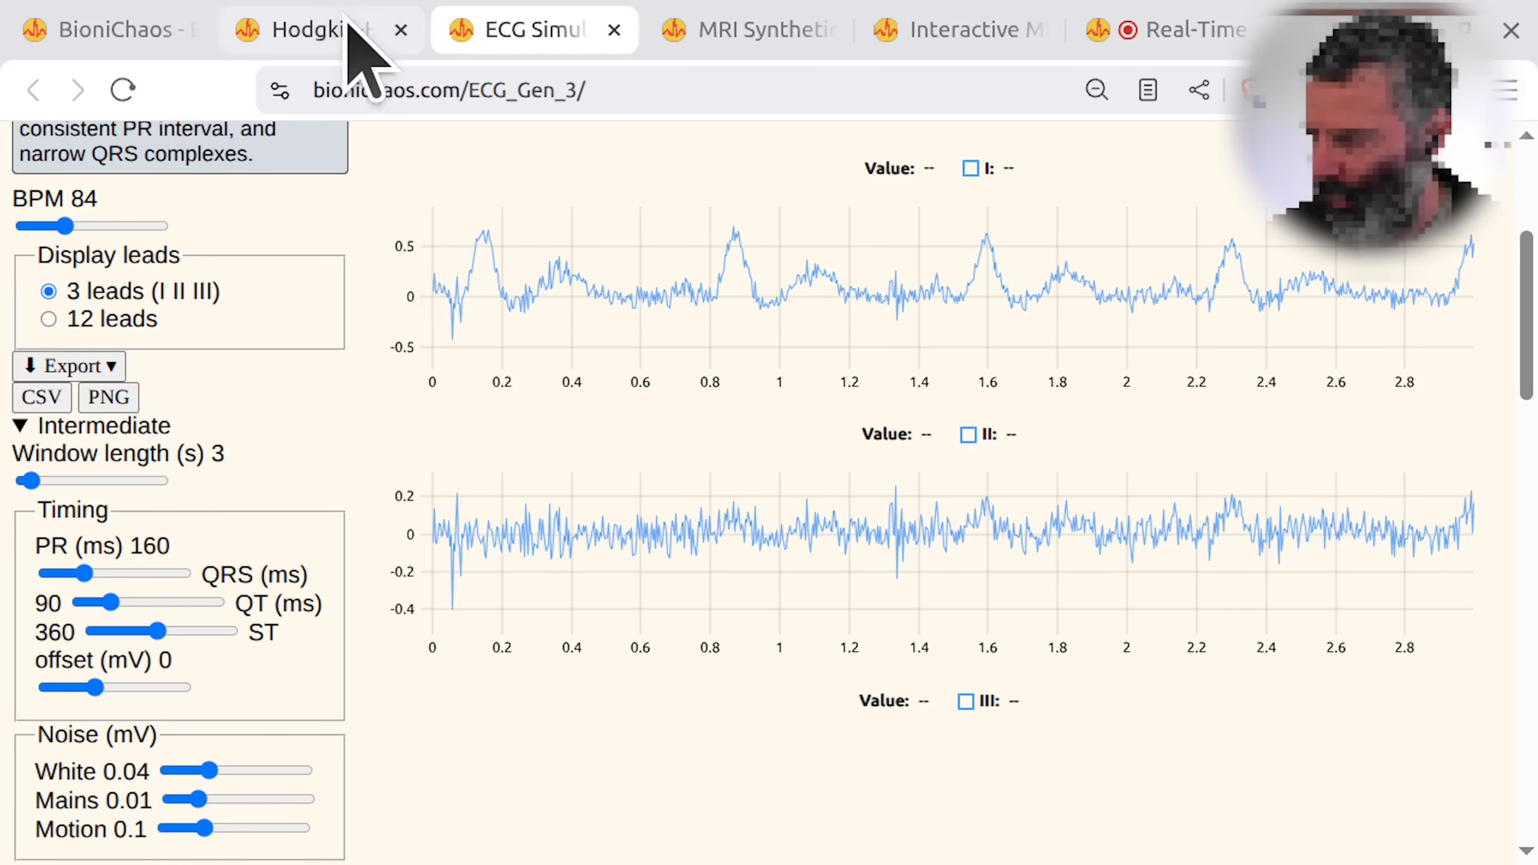
# - Show the Hodgkin-Huxley Action Potential simulation and browse the list of simulations on the BioniChaos home page
pyautogui.click(319, 38)
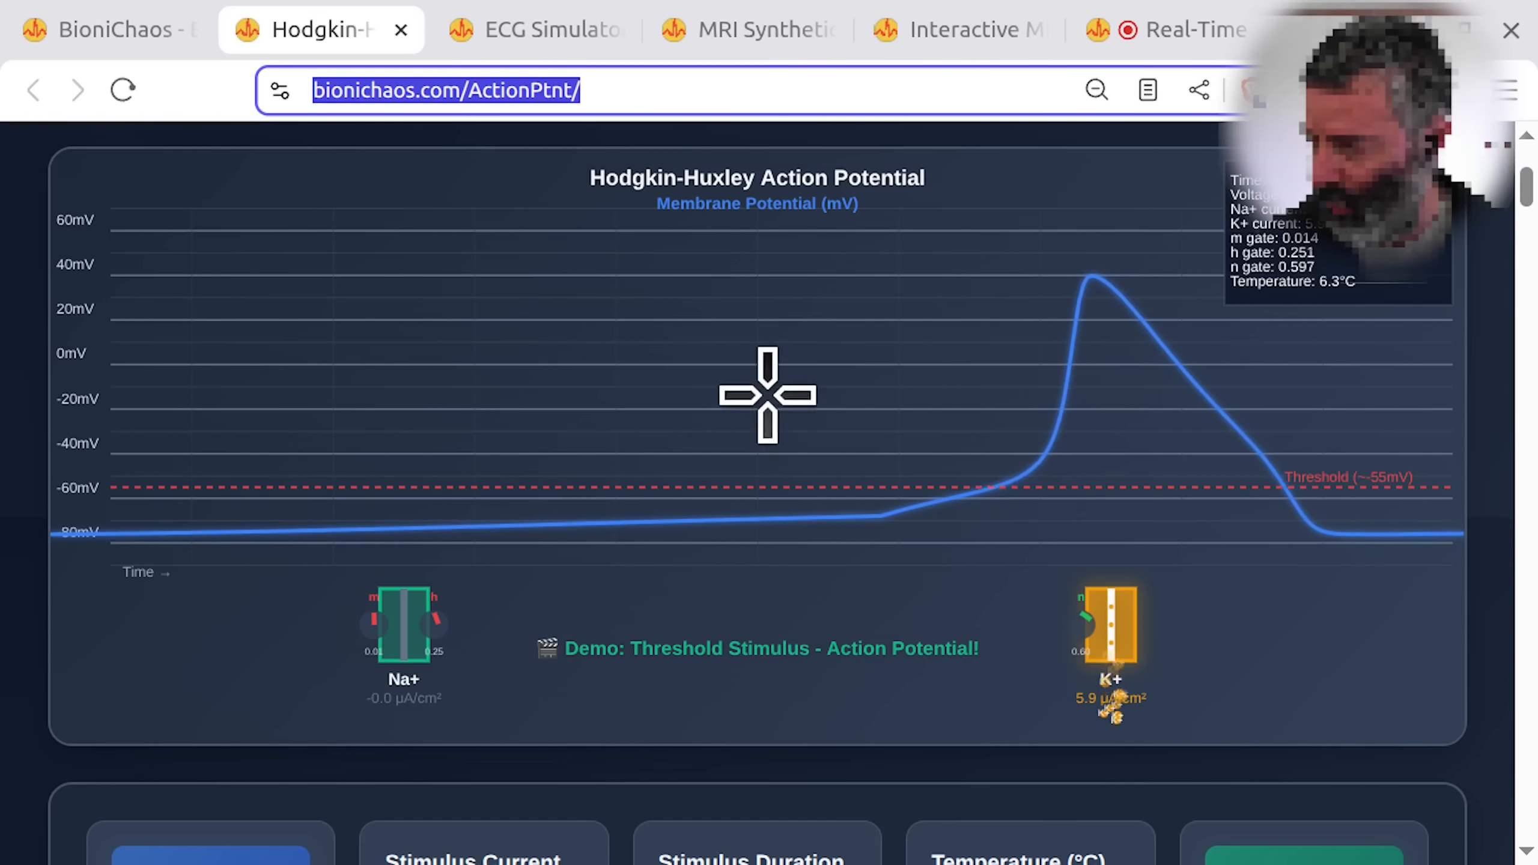
pyautogui.click(540, 92)
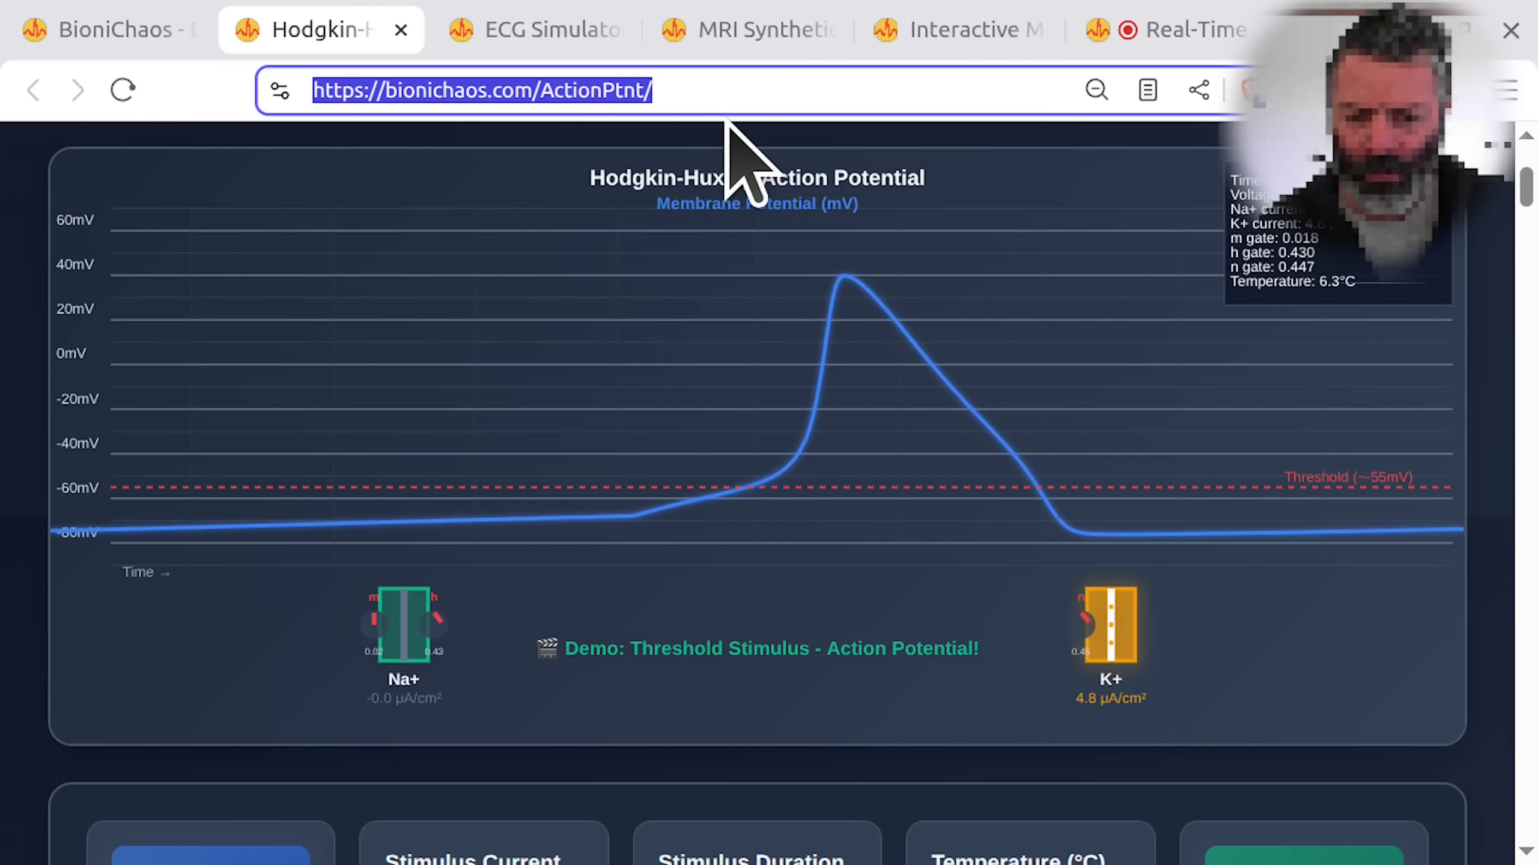
pyautogui.click(101, 30)
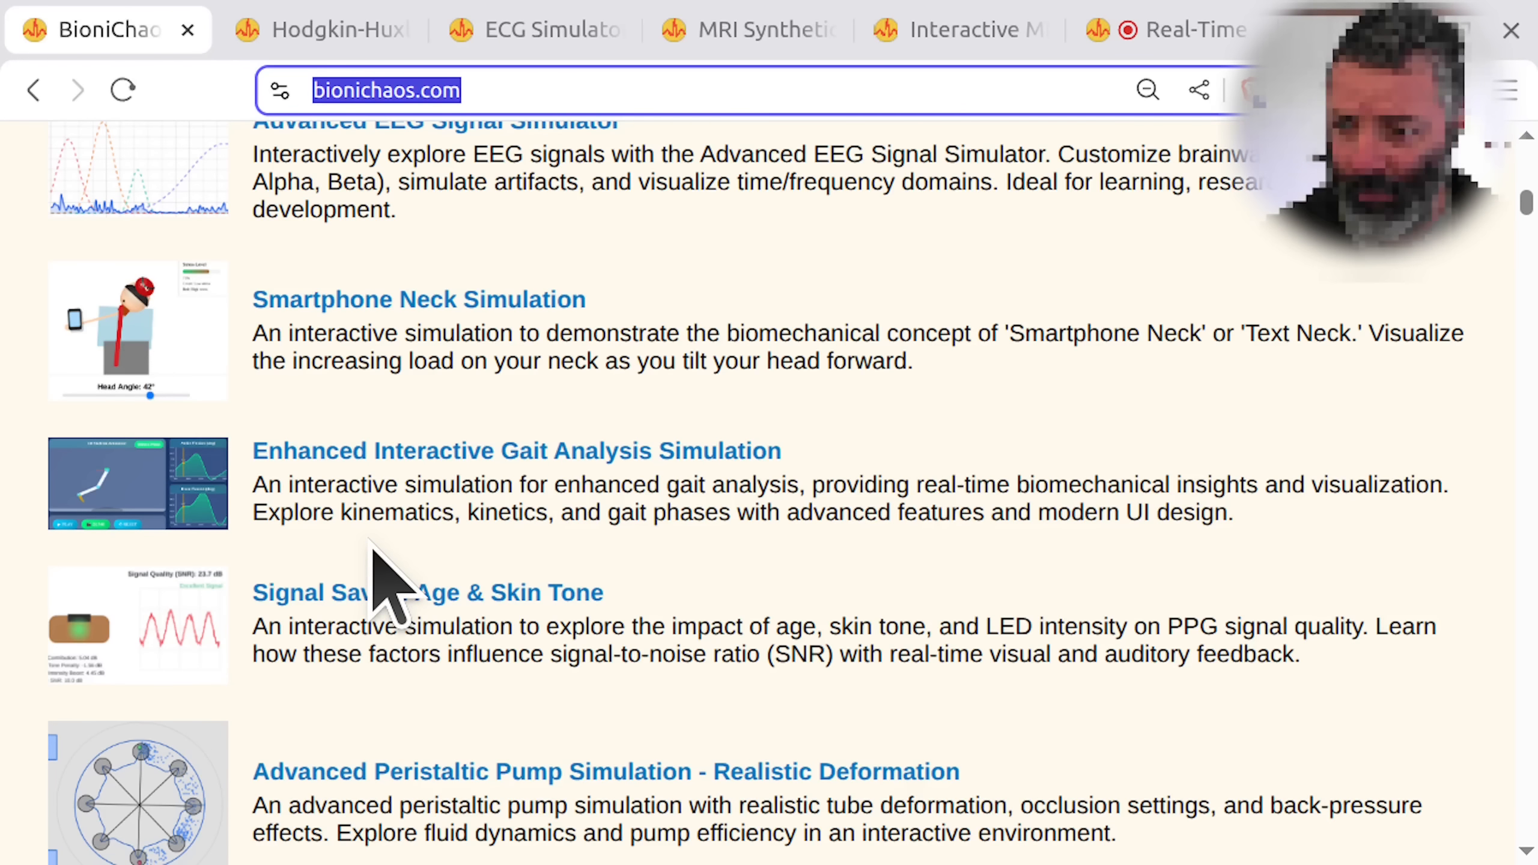
pyautogui.scroll(-7, 435, 512)
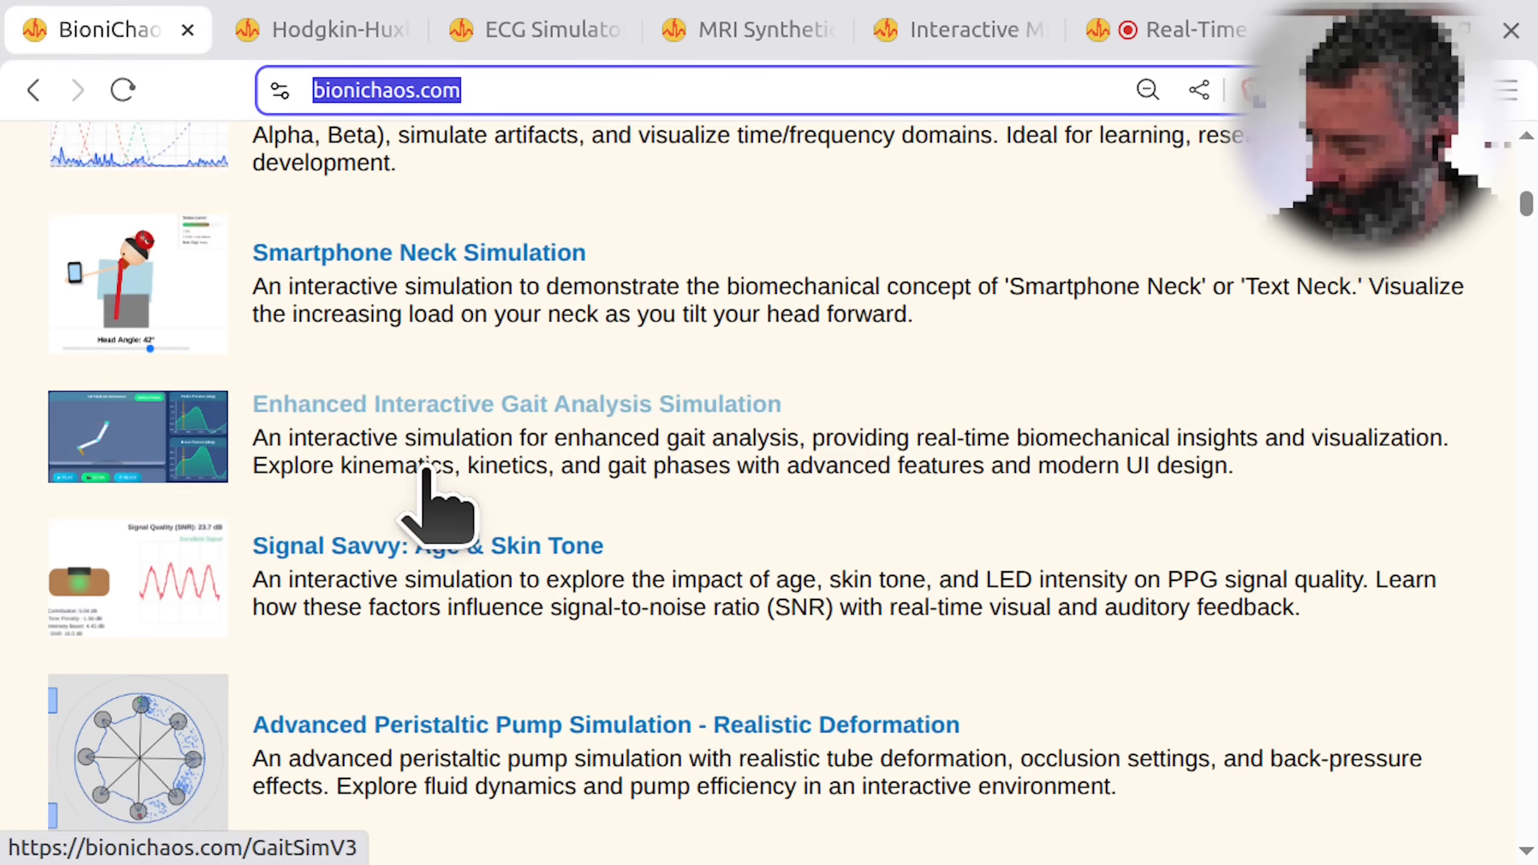
pyautogui.scroll(-9, 434, 512)
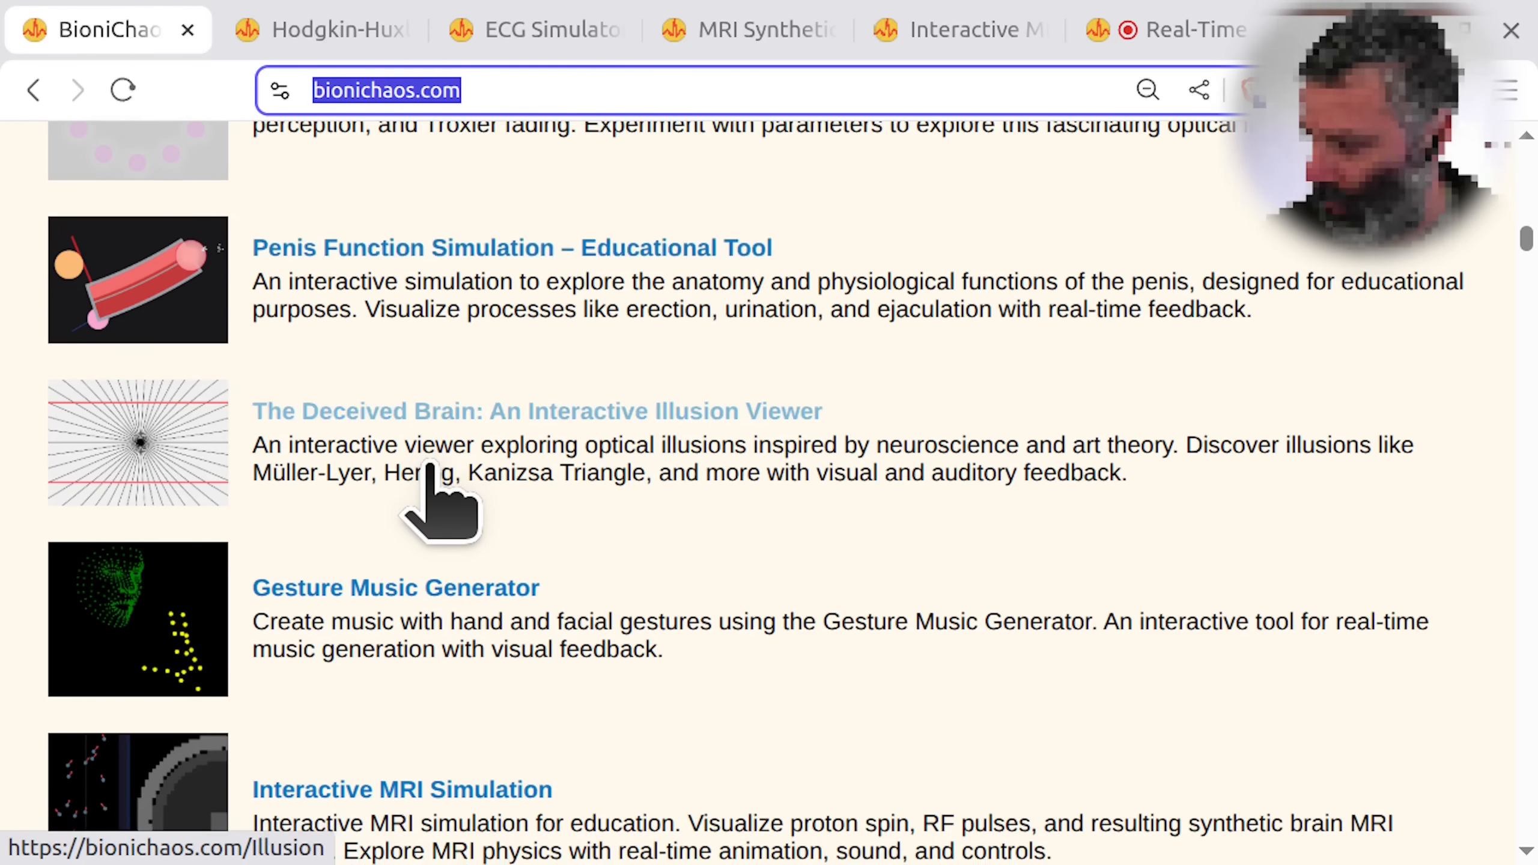
pyautogui.scroll(-4, 431, 466)
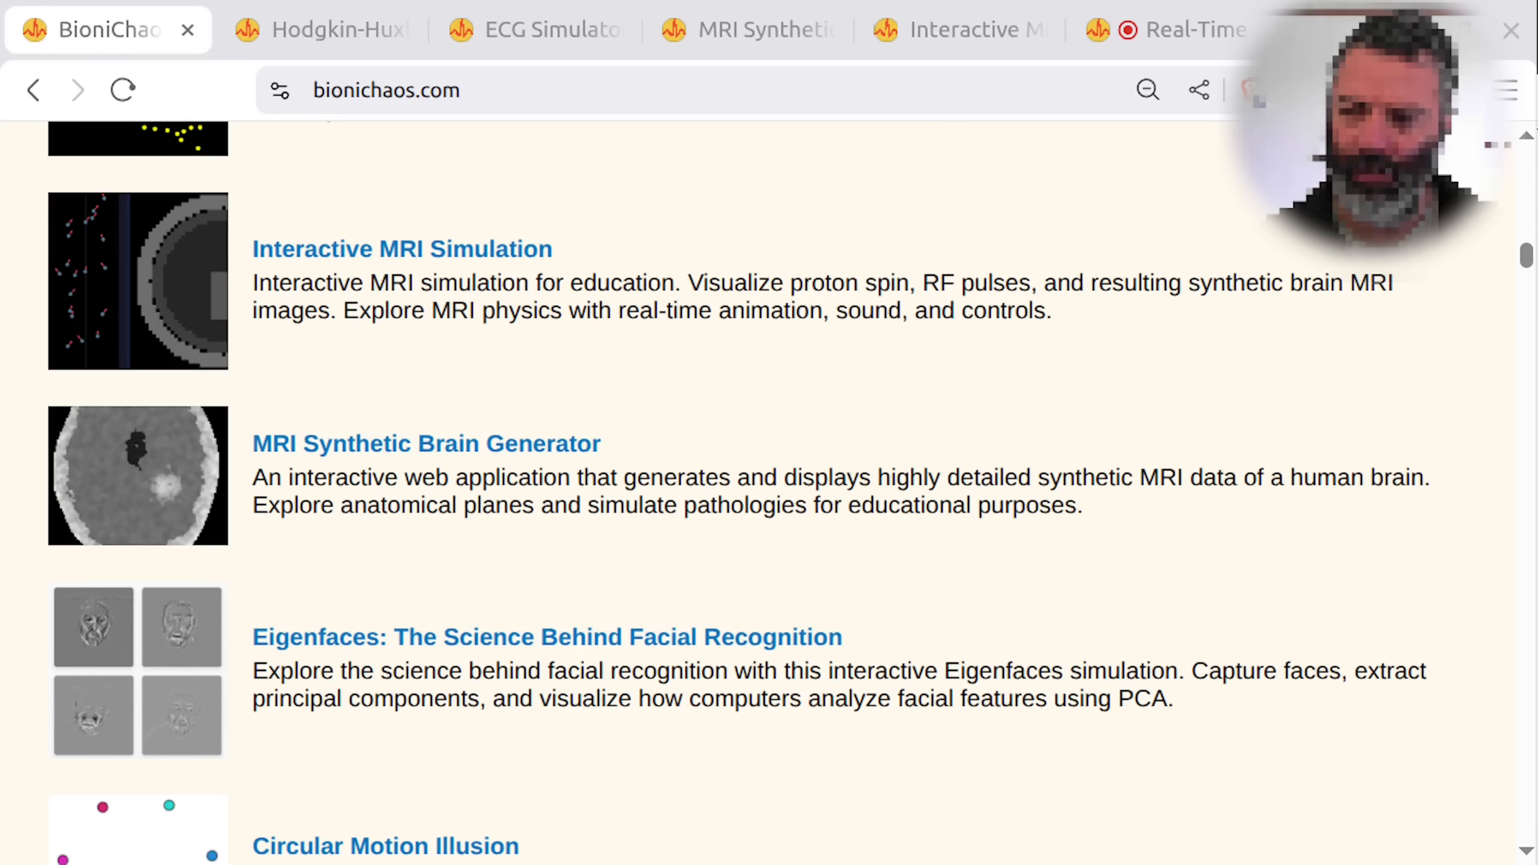
pyautogui.scroll(12, 316, 539)
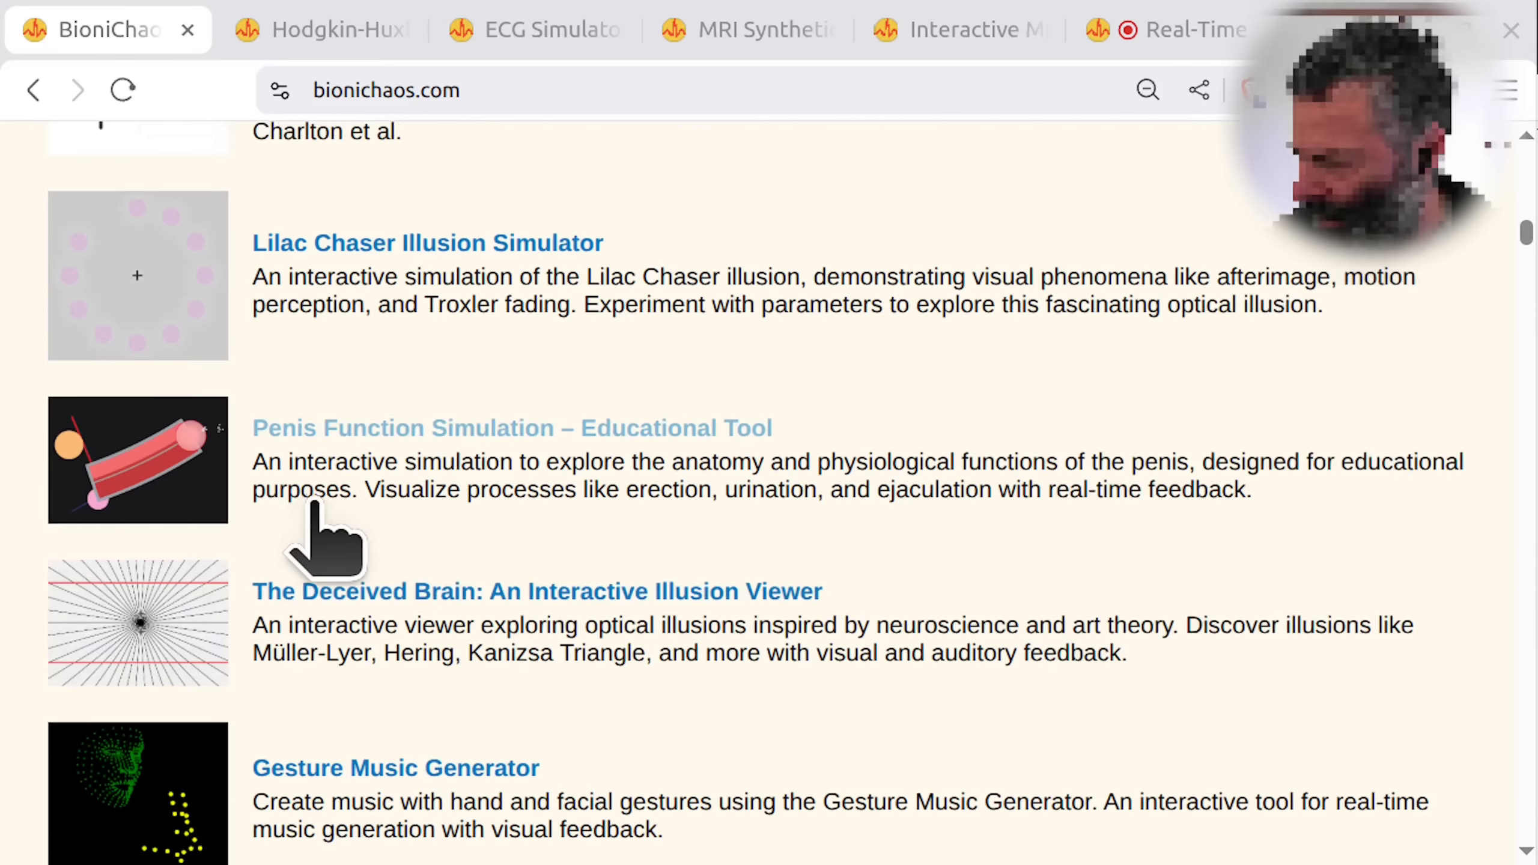
pyautogui.scroll(15, 315, 509)
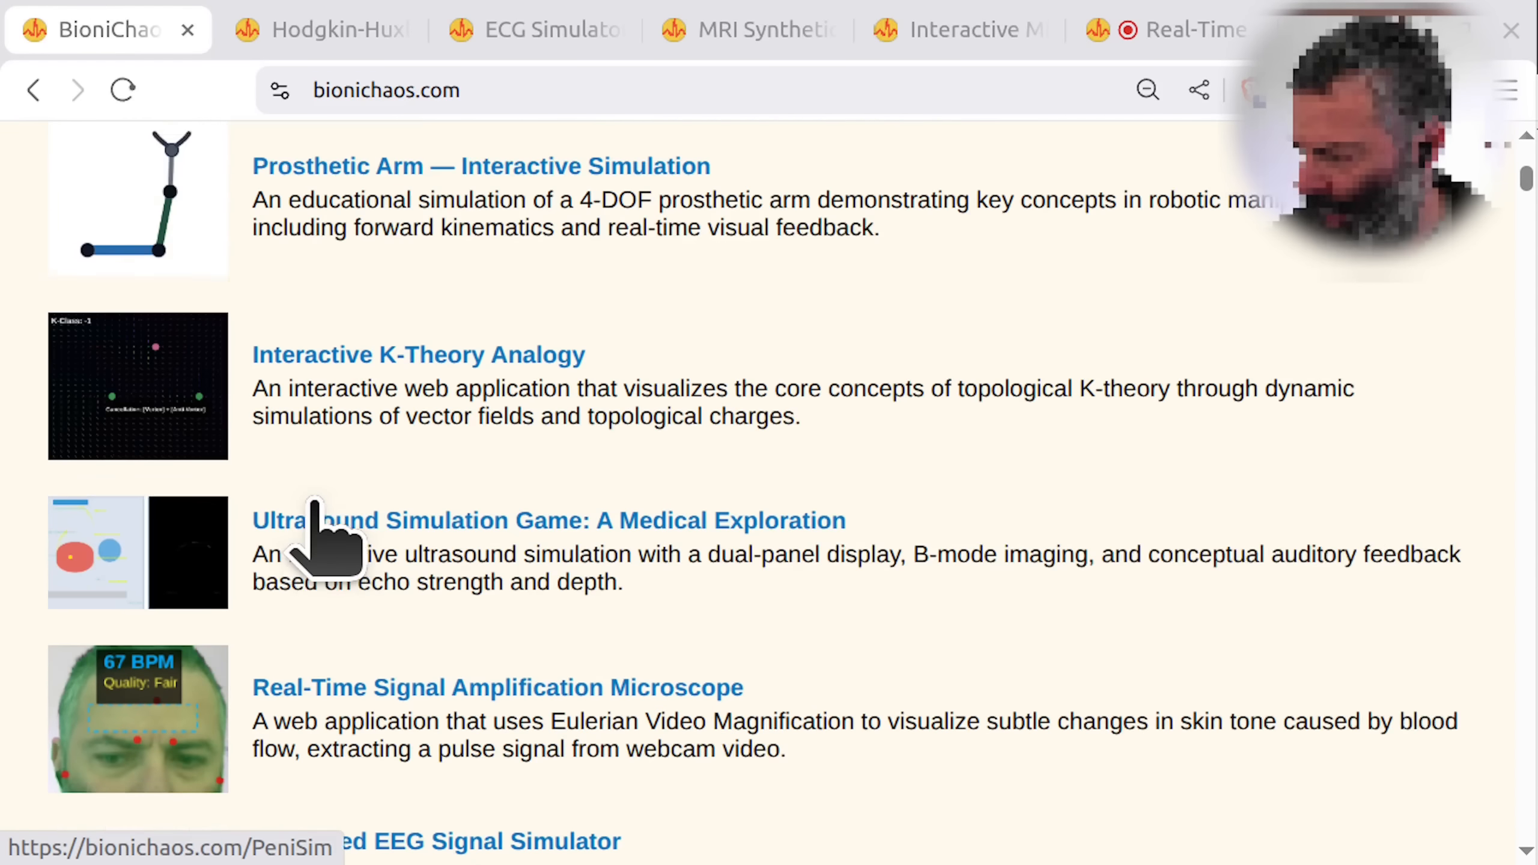
pyautogui.scroll(5, 316, 539)
pyautogui.scroll(-7, 315, 539)
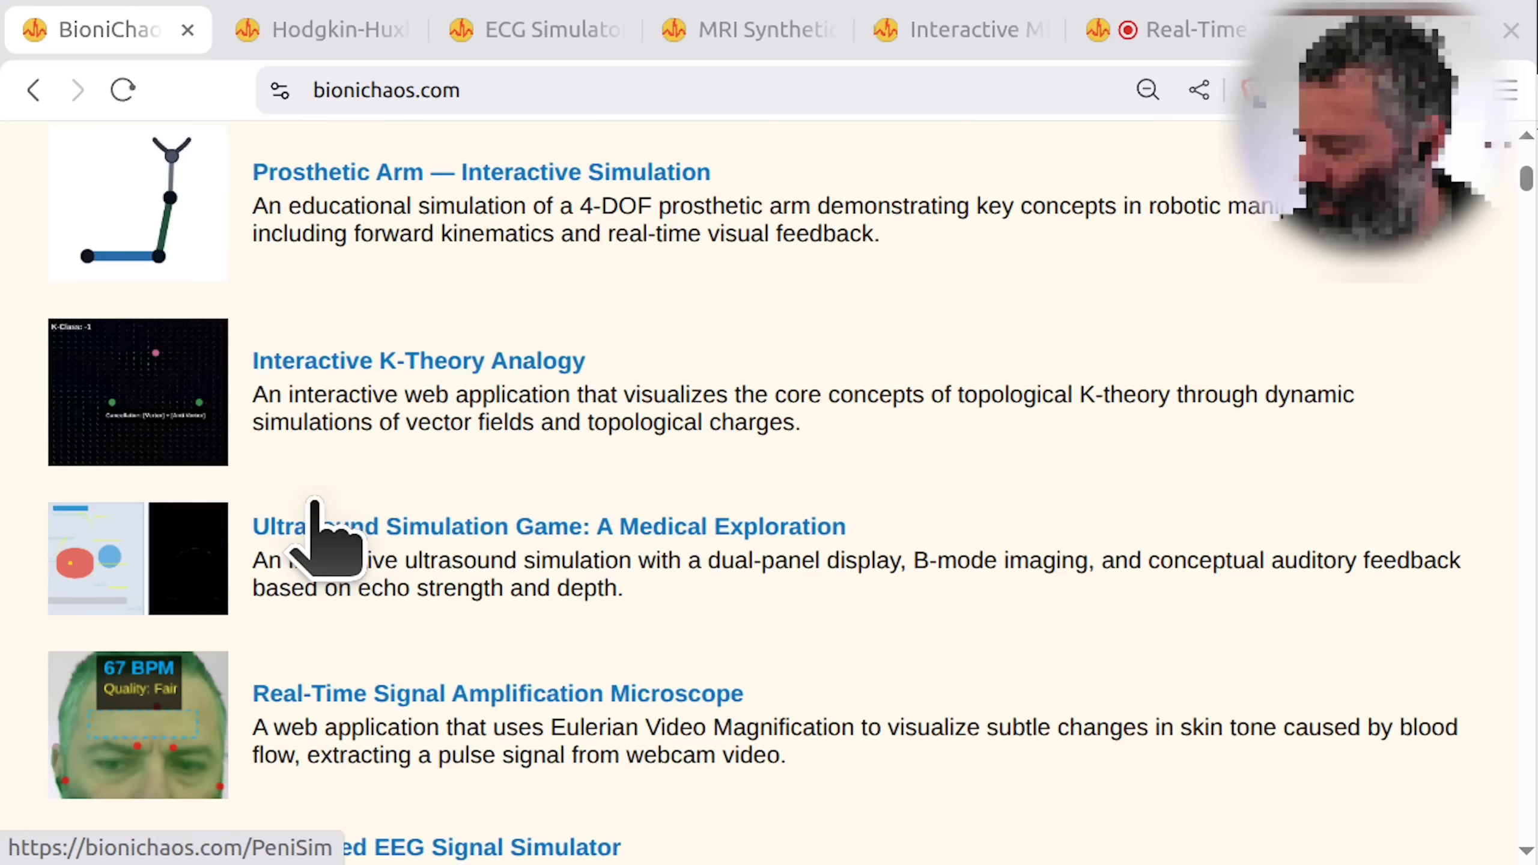
pyautogui.scroll(3, 316, 509)
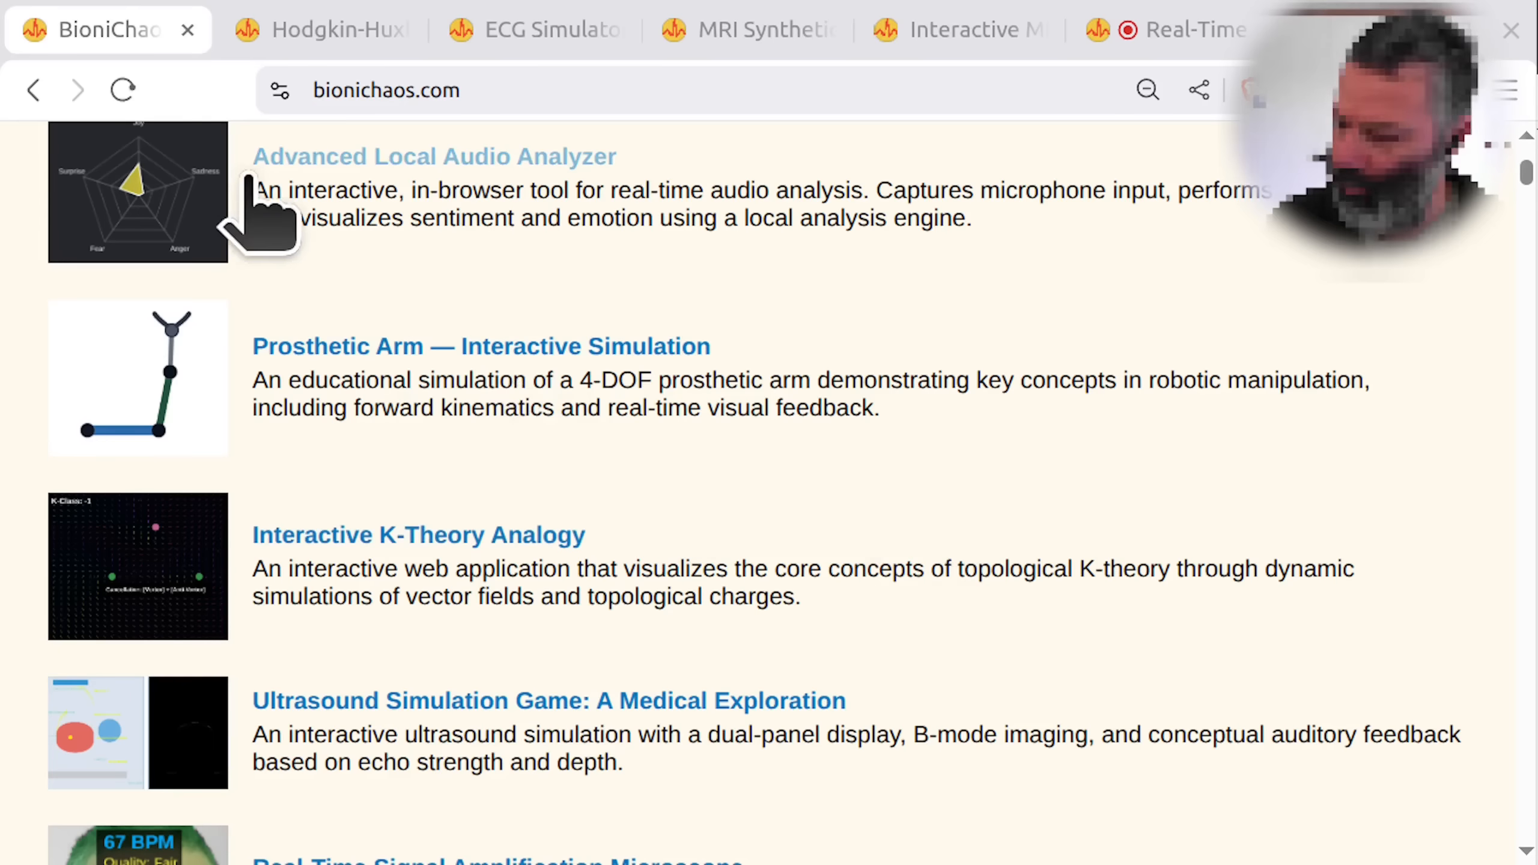
pyautogui.scroll(-5, 258, 214)
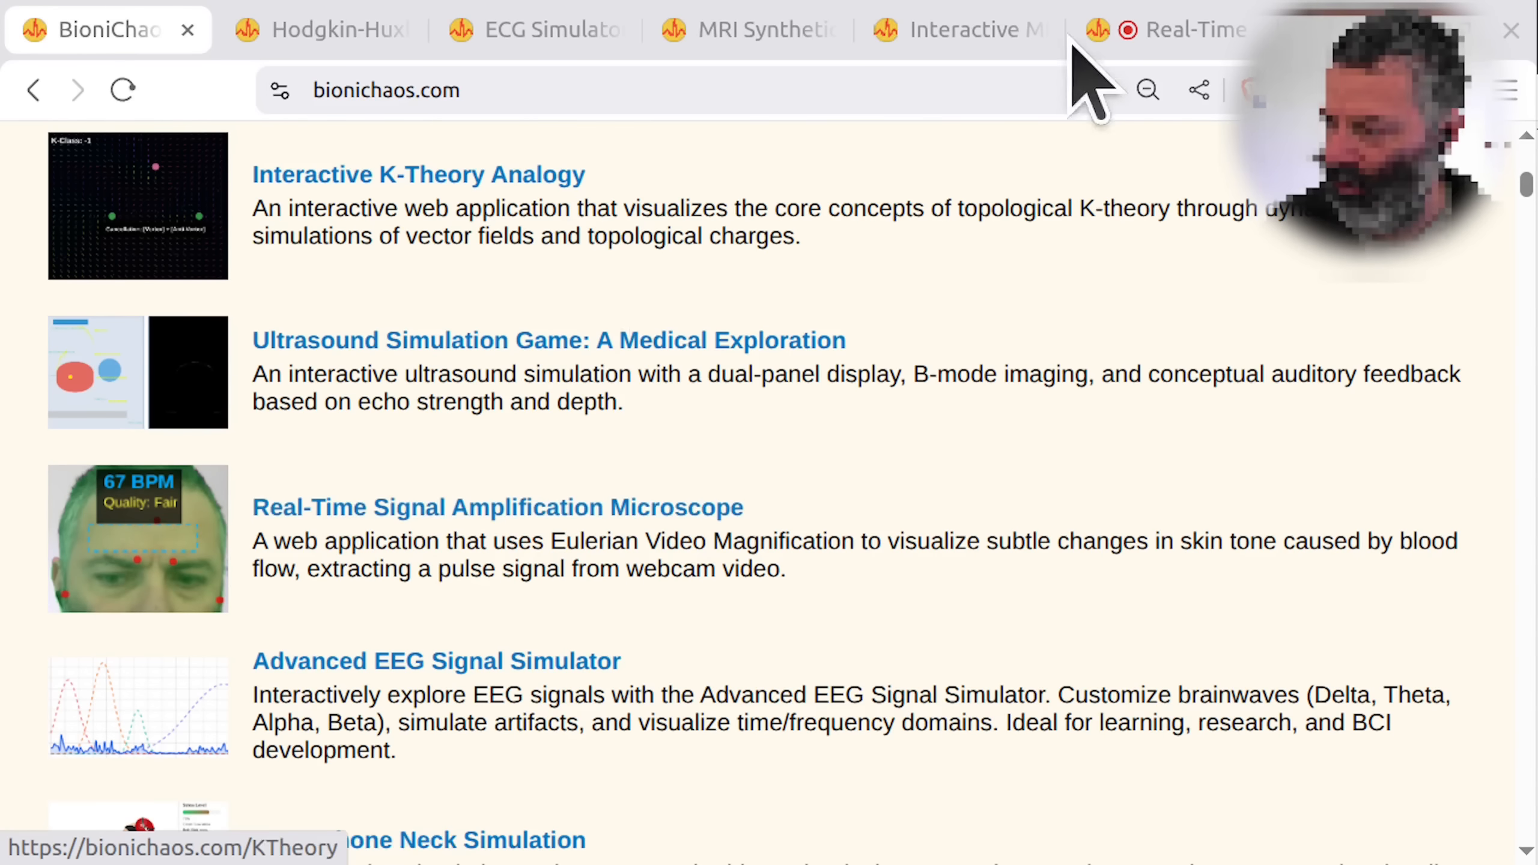
# - Return to the Real-Time Signal Amplification Microscope and clear the text selection on its heading
pyautogui.click(1196, 33)
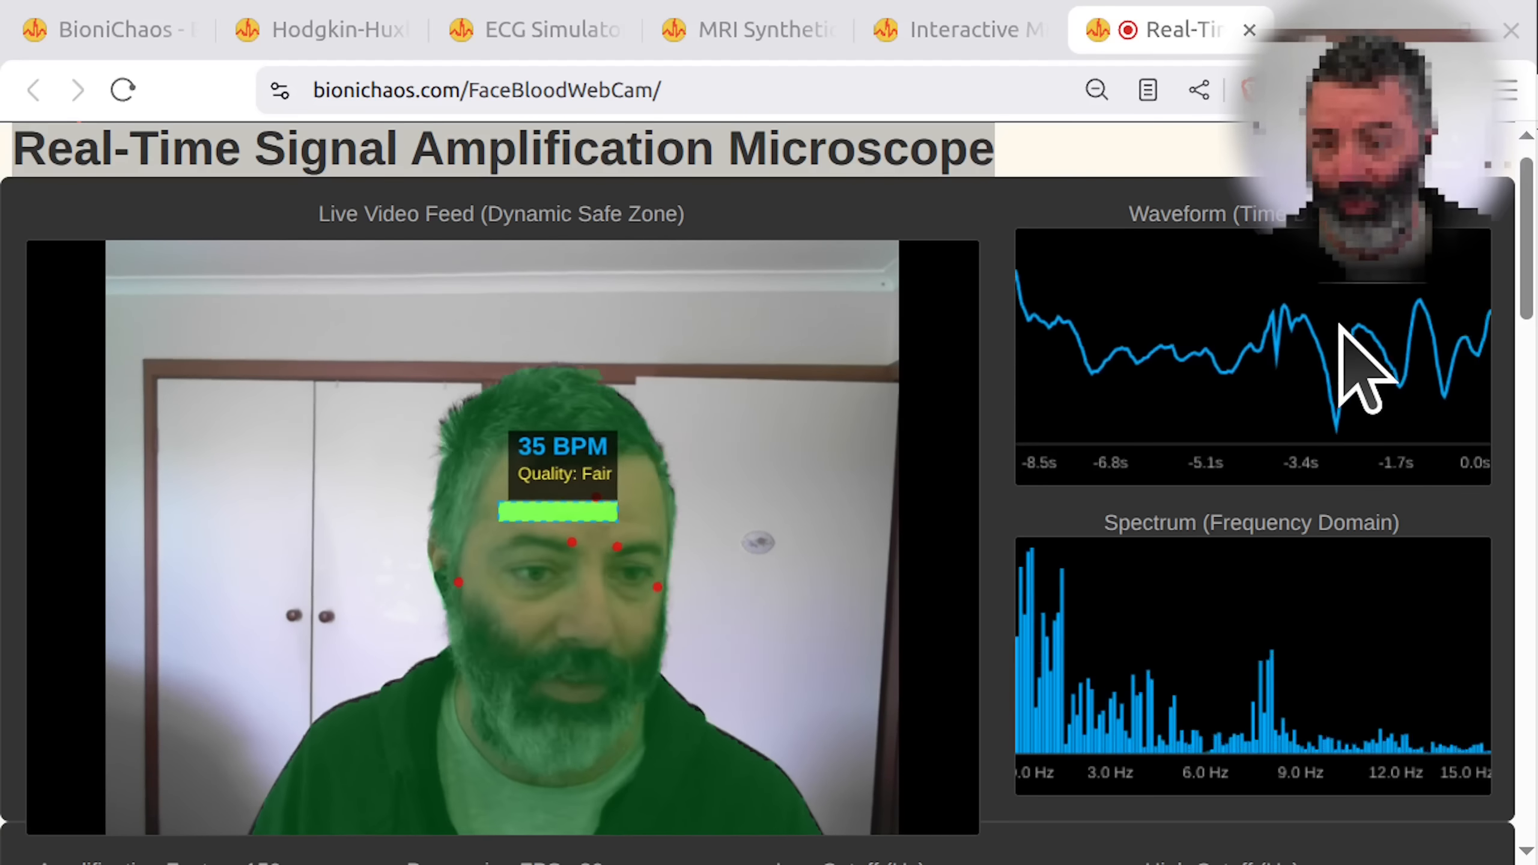
pyautogui.click(1000, 162)
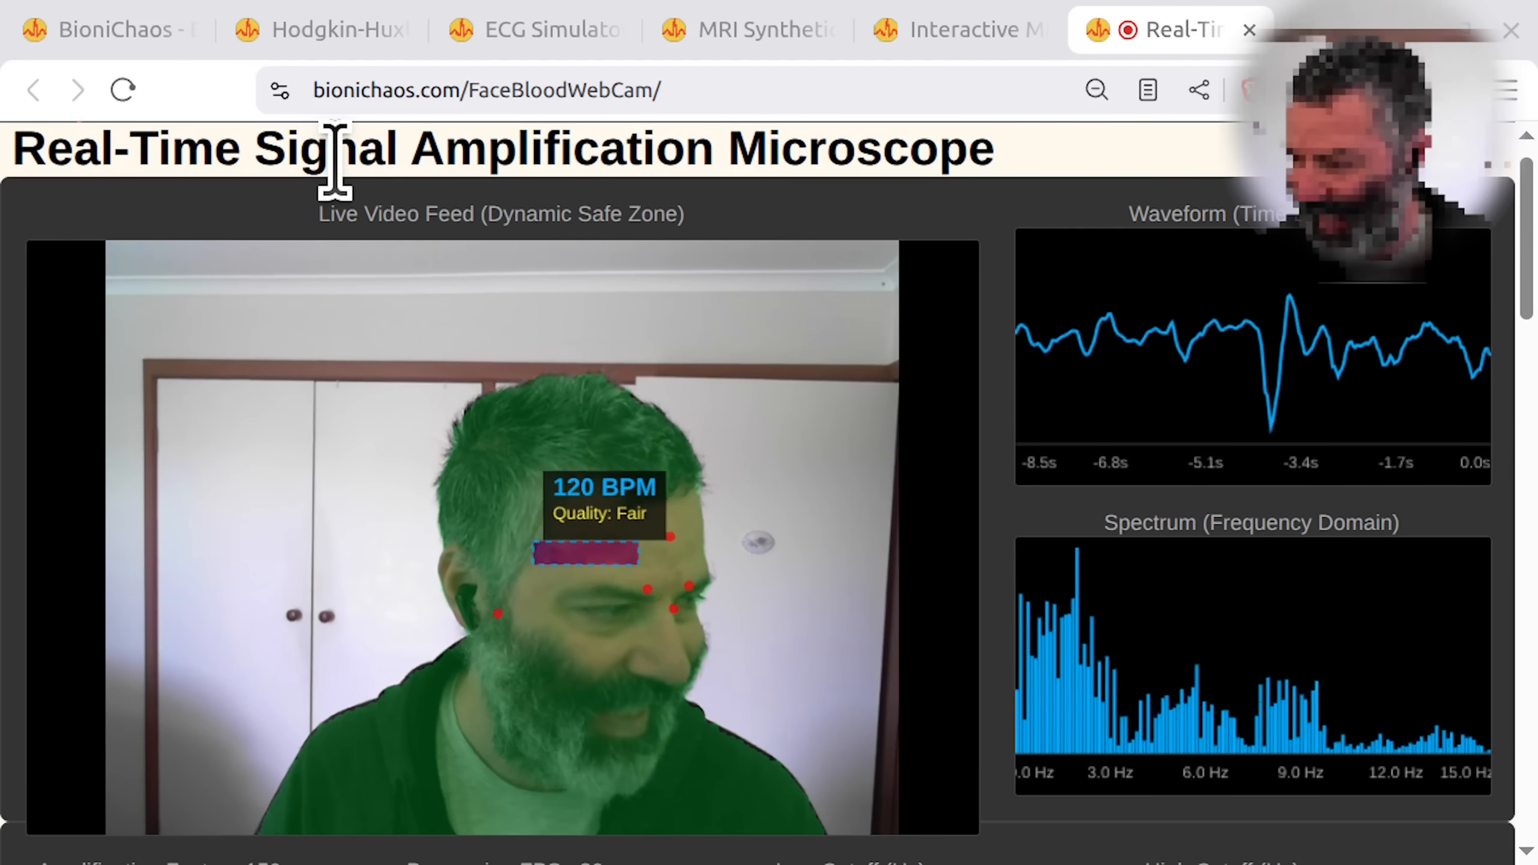
# - Reveal the full web address of the Real-Time Signal Amplification Microscope page, leaving the address unchanged
pyautogui.click(487, 97)
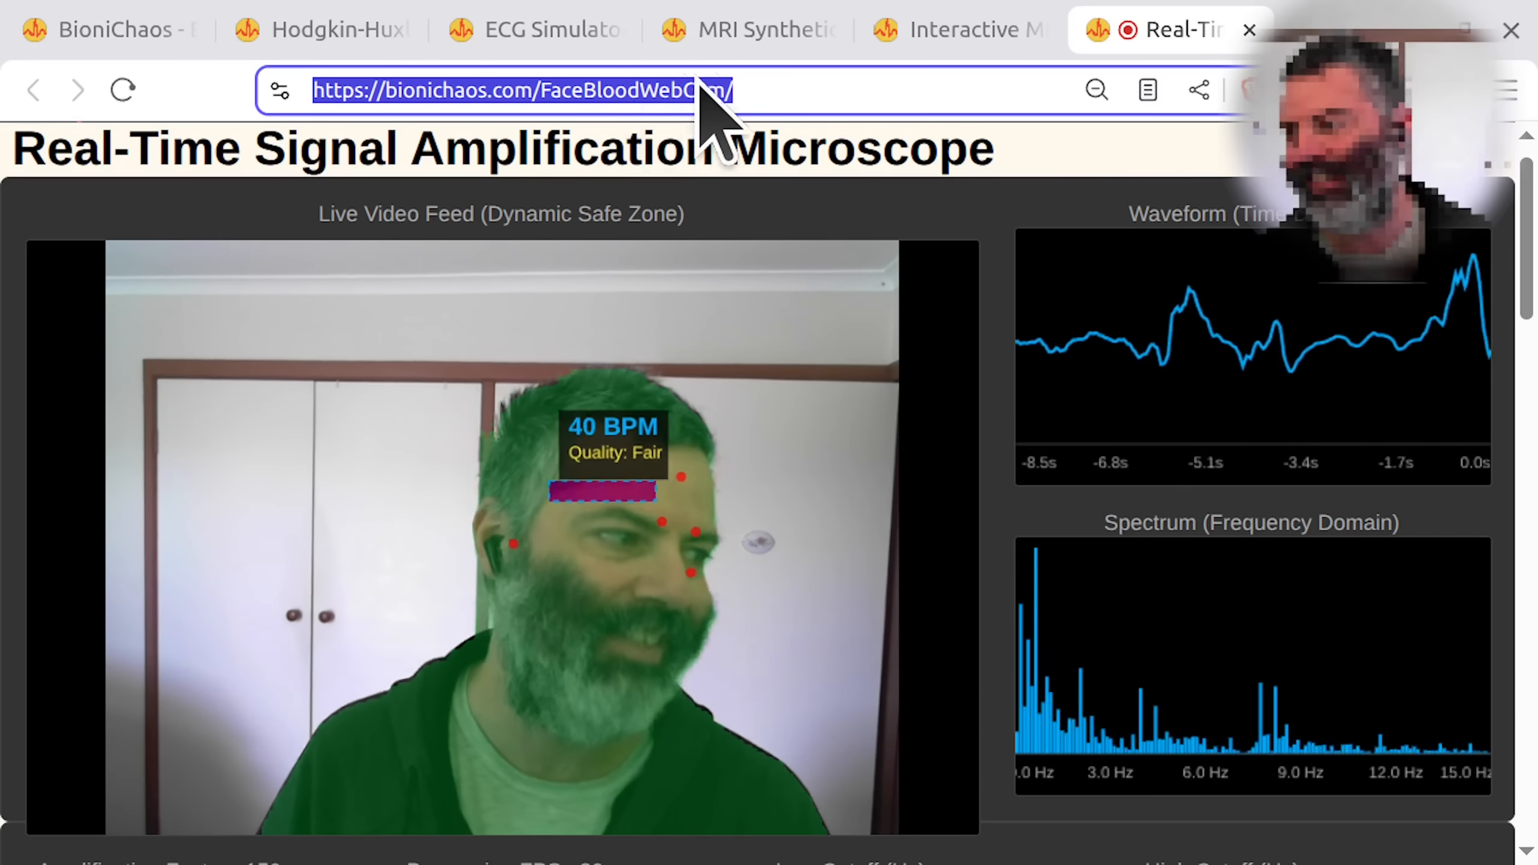
pyautogui.click(776, 90)
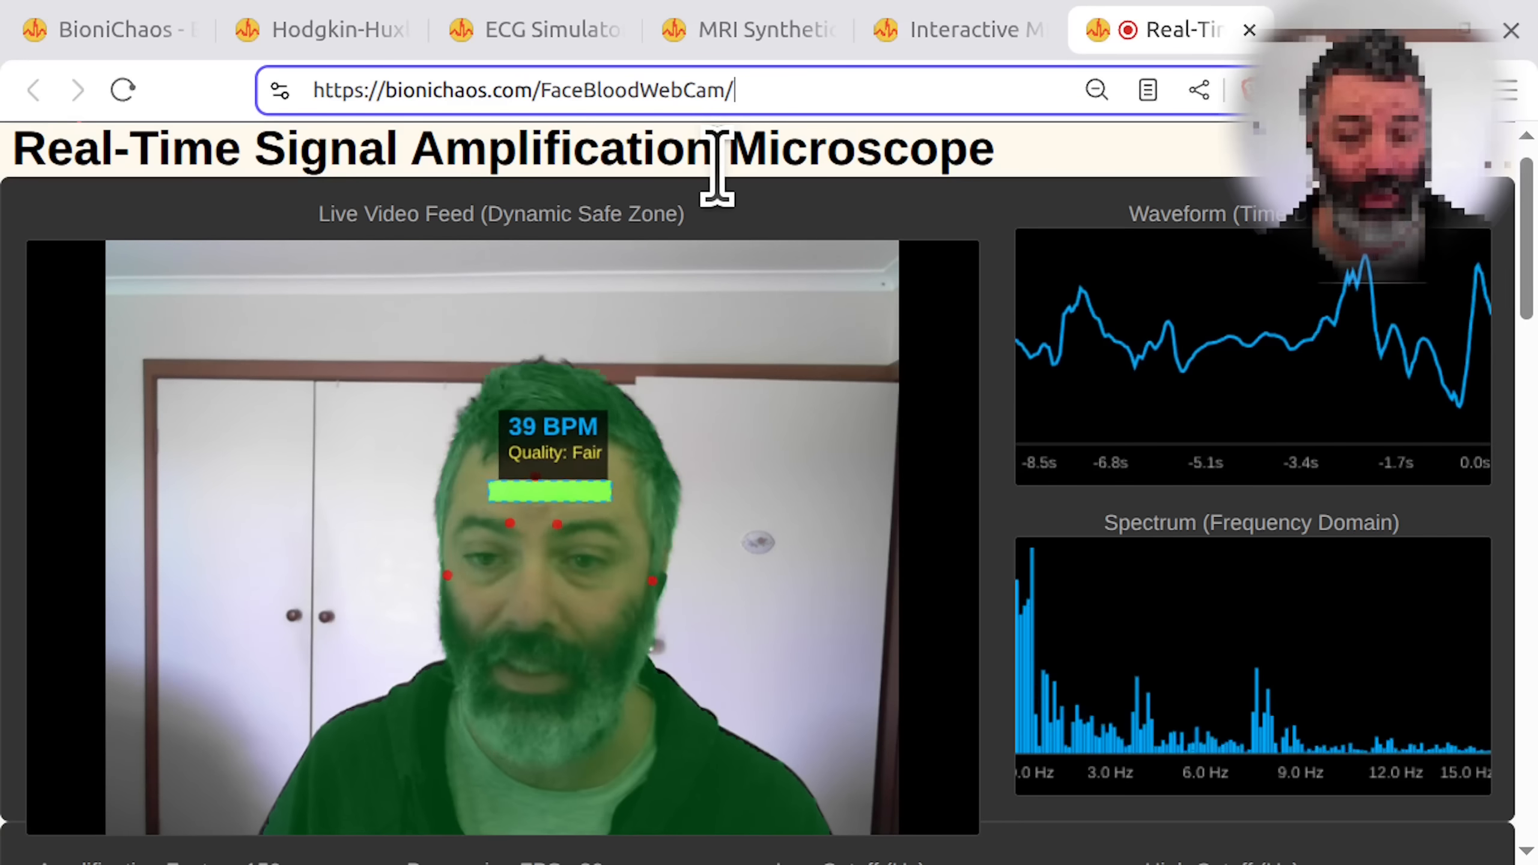
pyautogui.click(718, 168)
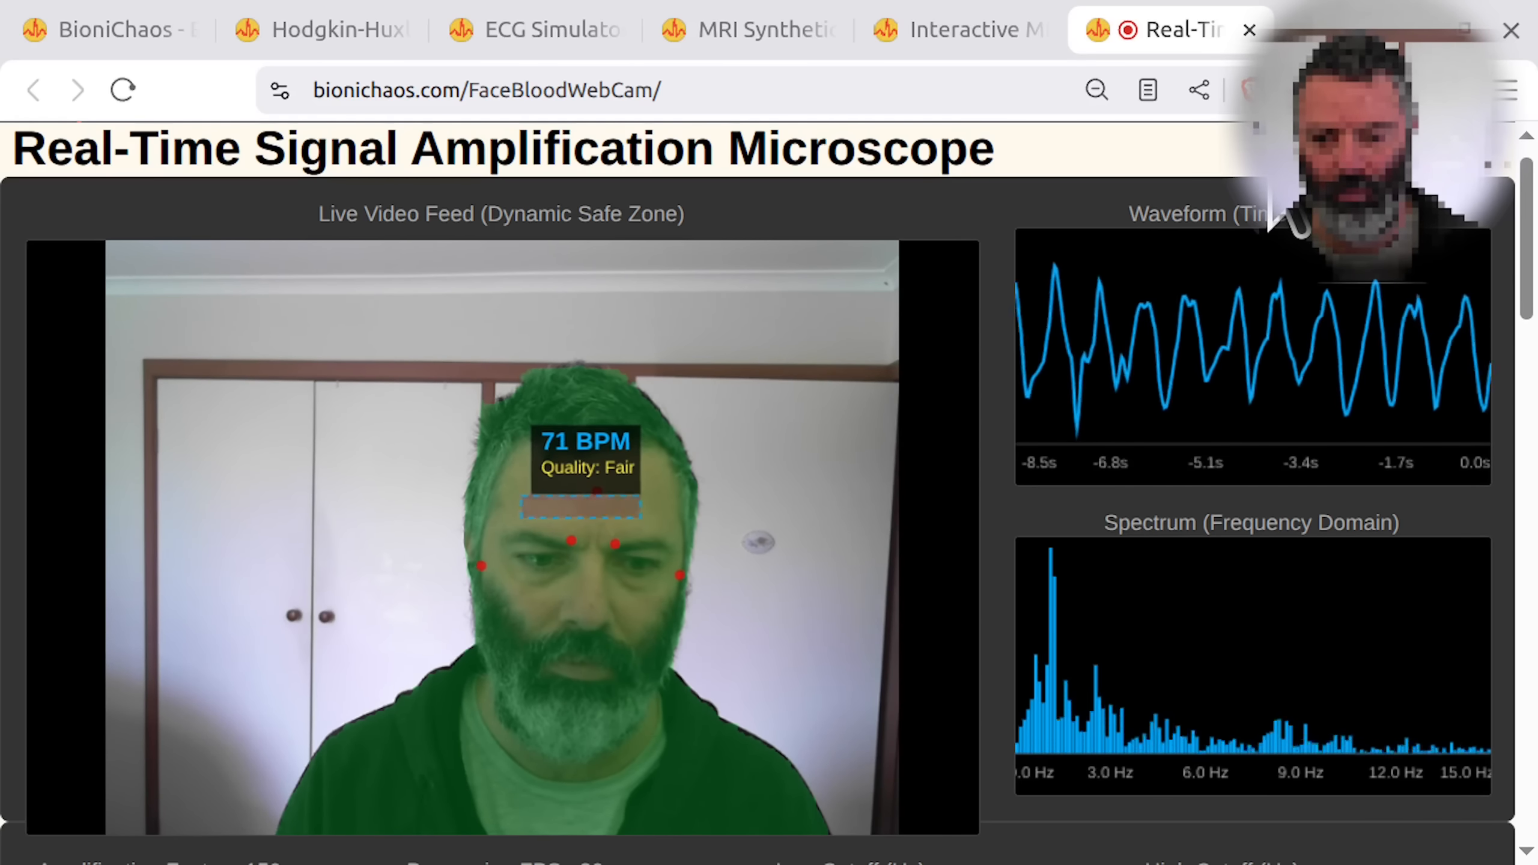
# - Enable sonification in the microscope's Visuals & Tools options and return to the live video feed and signal graphs
pyautogui.scroll(-5, 920, 624)
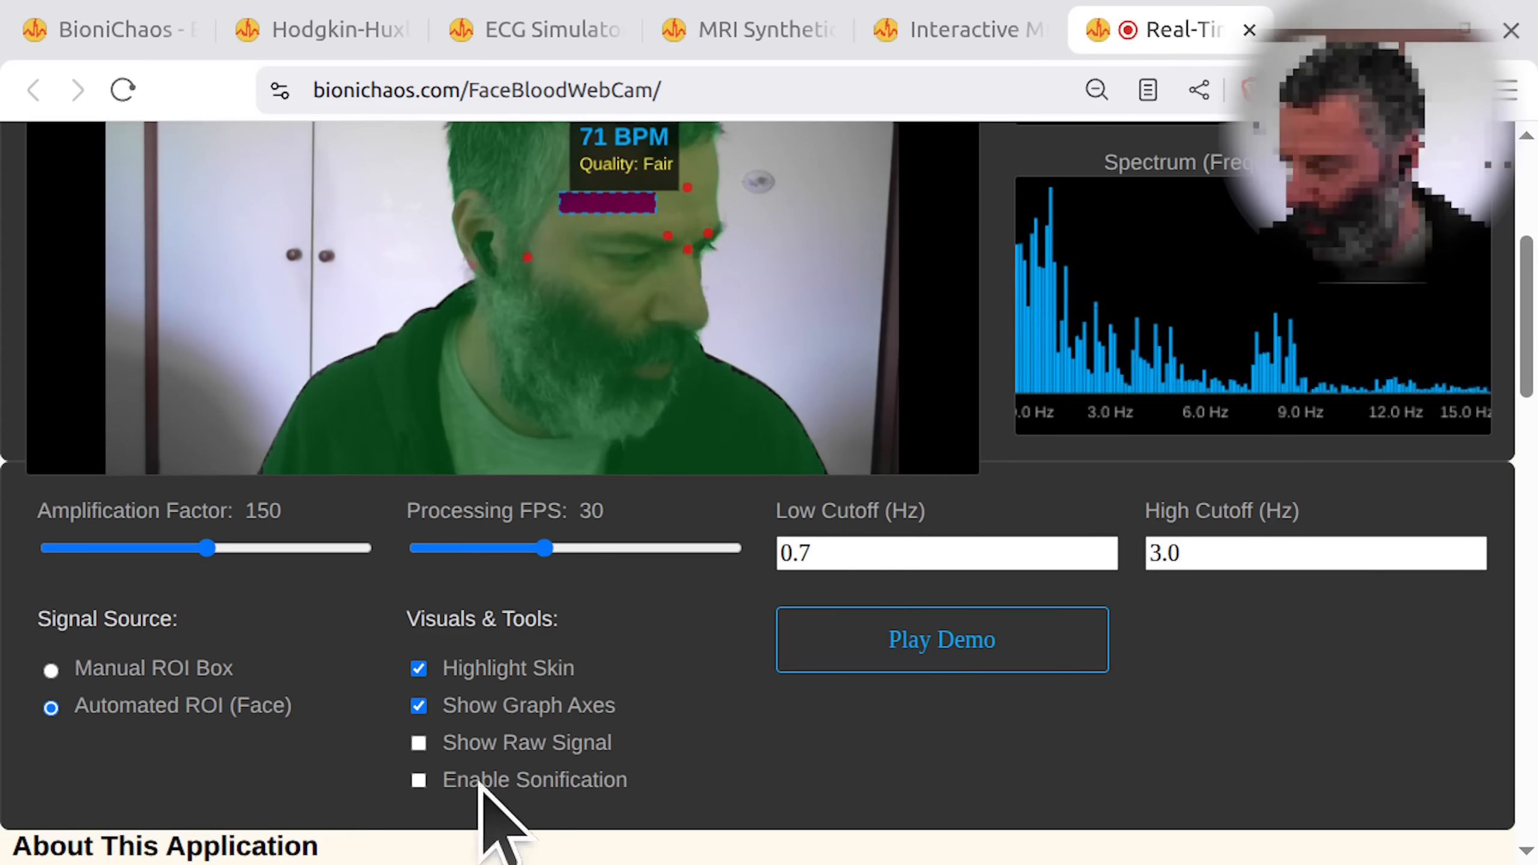
pyautogui.click(418, 781)
pyautogui.scroll(5, 557, 758)
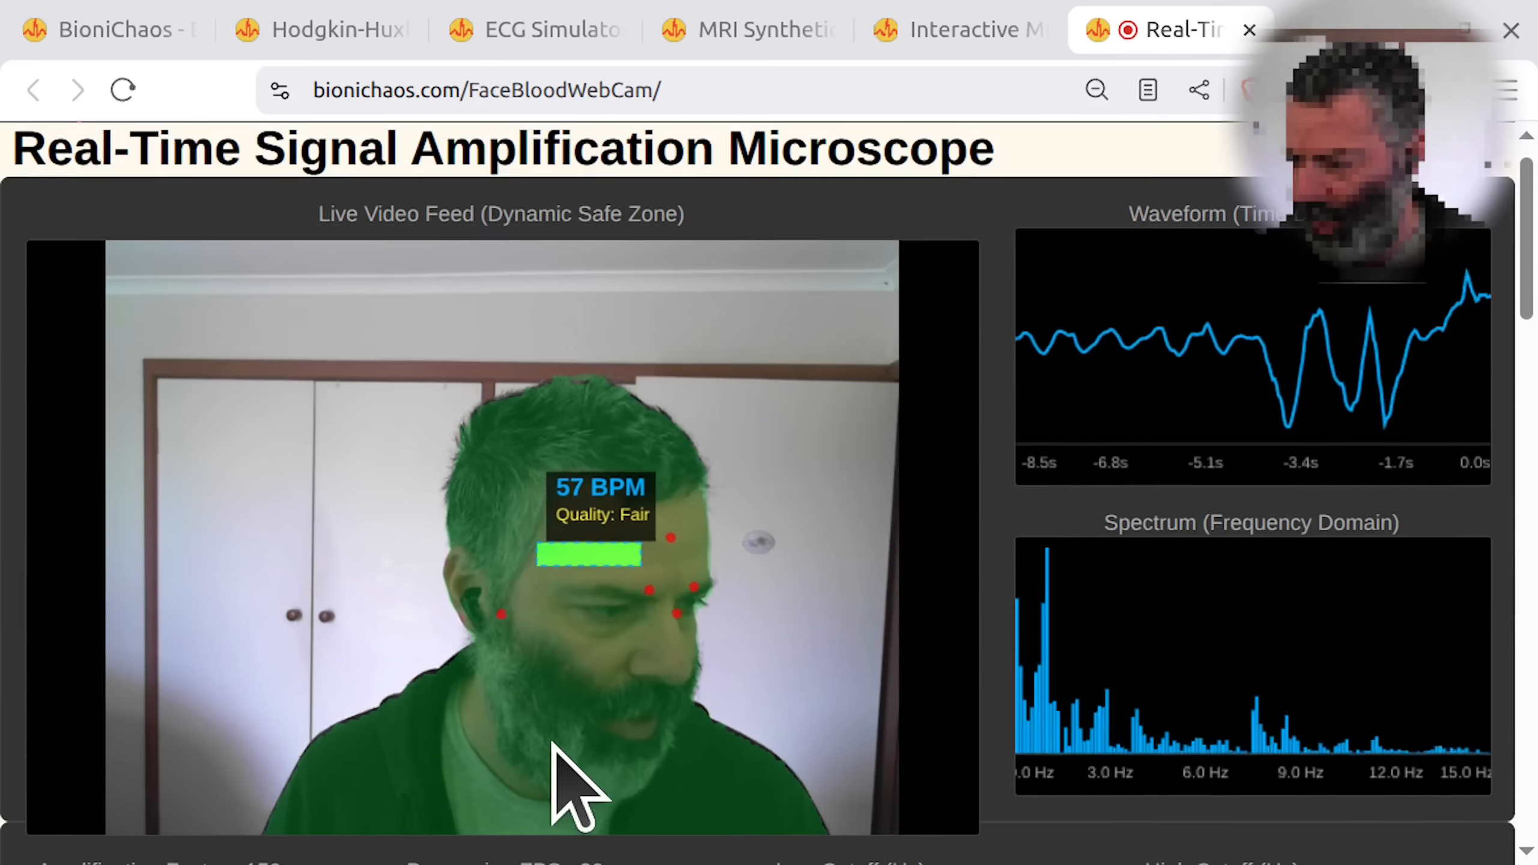
pyautogui.scroll(-1, 954, 687)
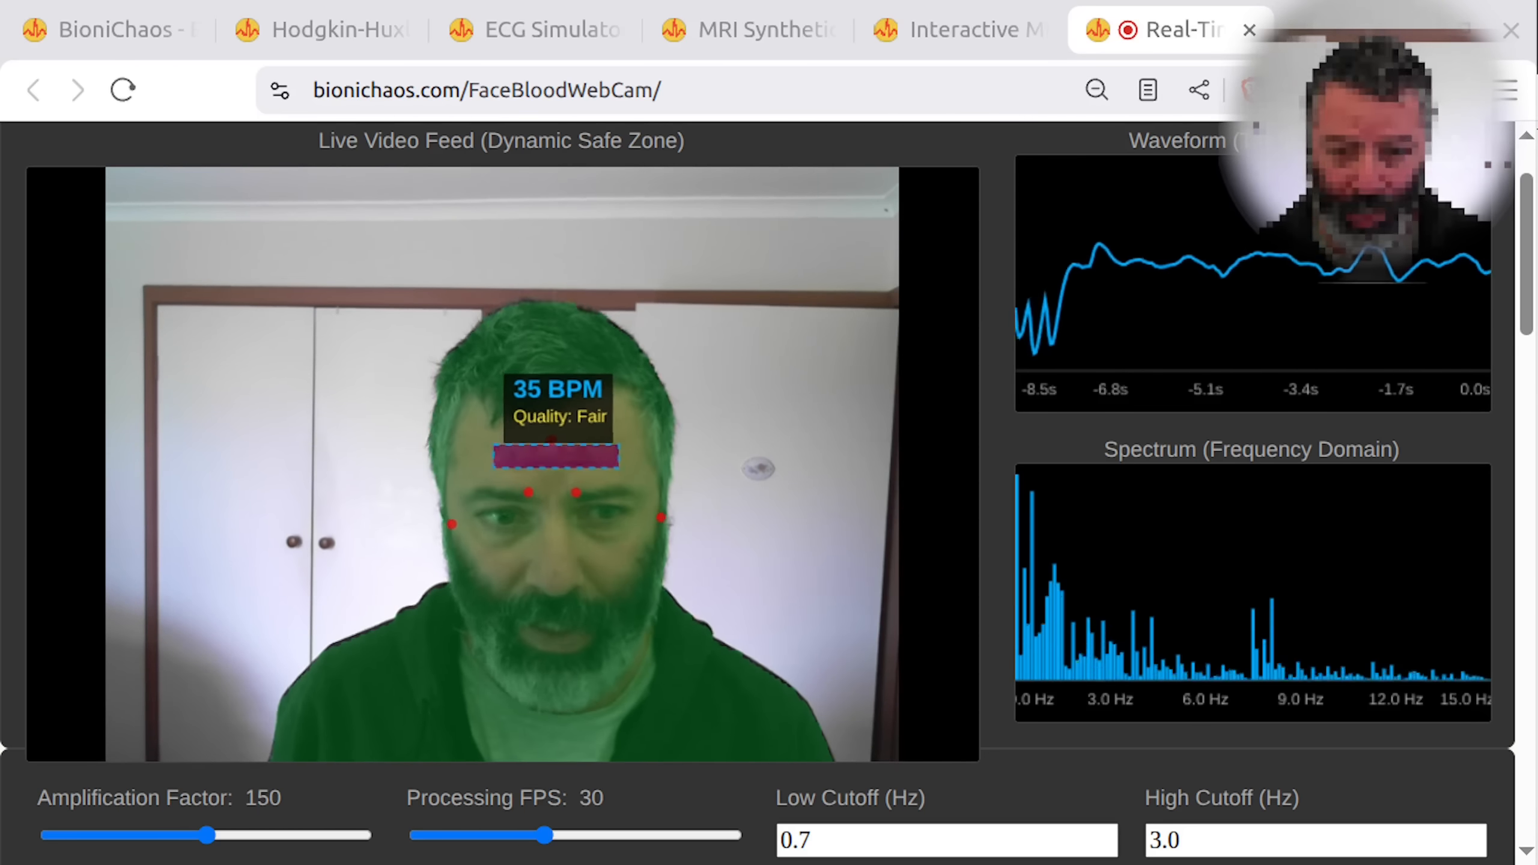
# - Switch to the BioniChaos home page and browse the tool list as far as the Advanced Peristaltic Pump Simulation
pyautogui.click(920, 33)
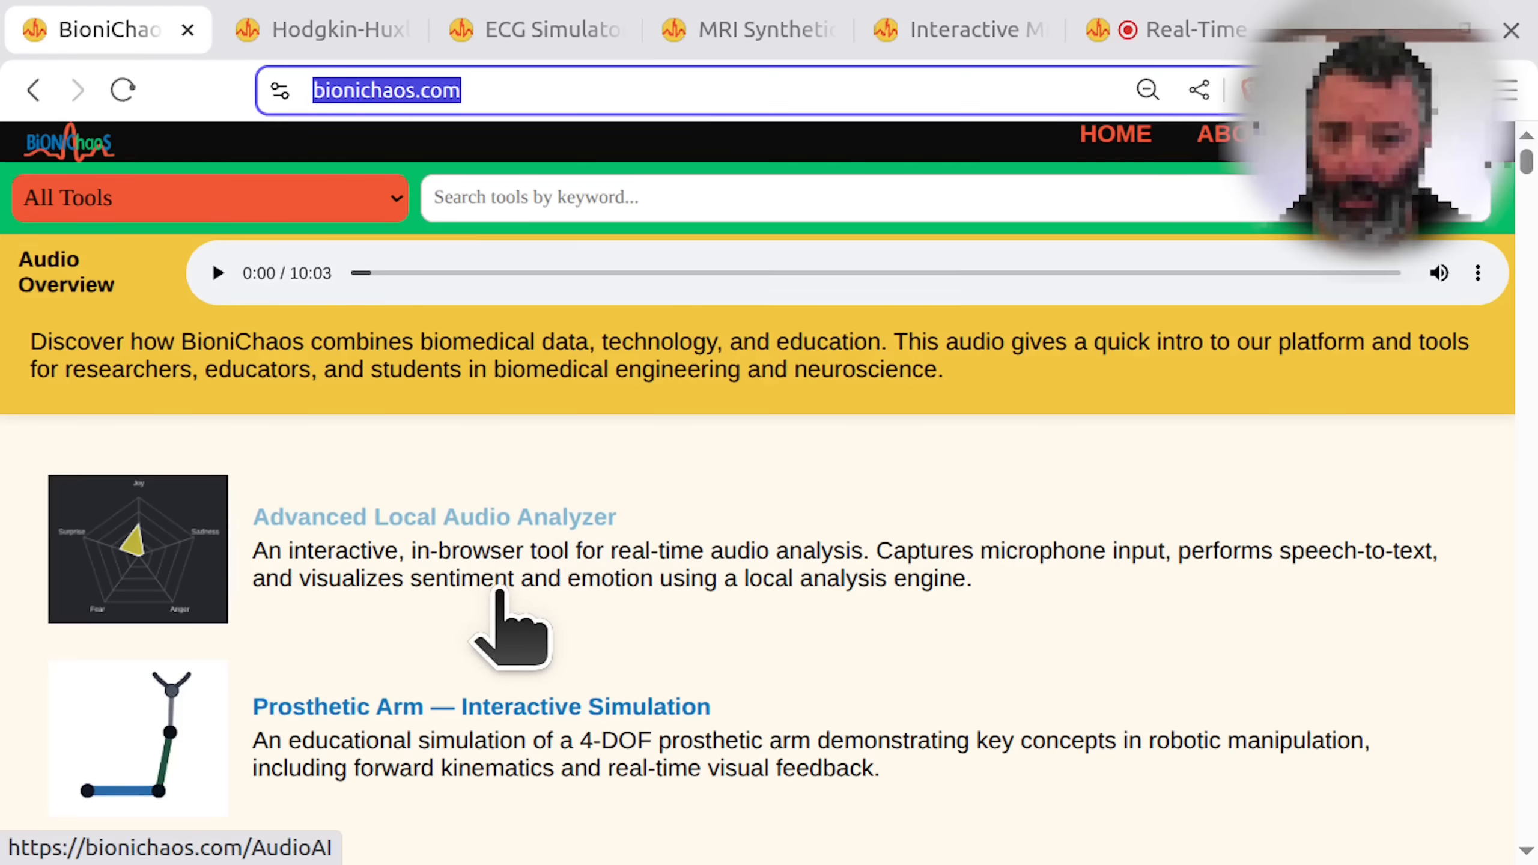
pyautogui.scroll(-3, 499, 594)
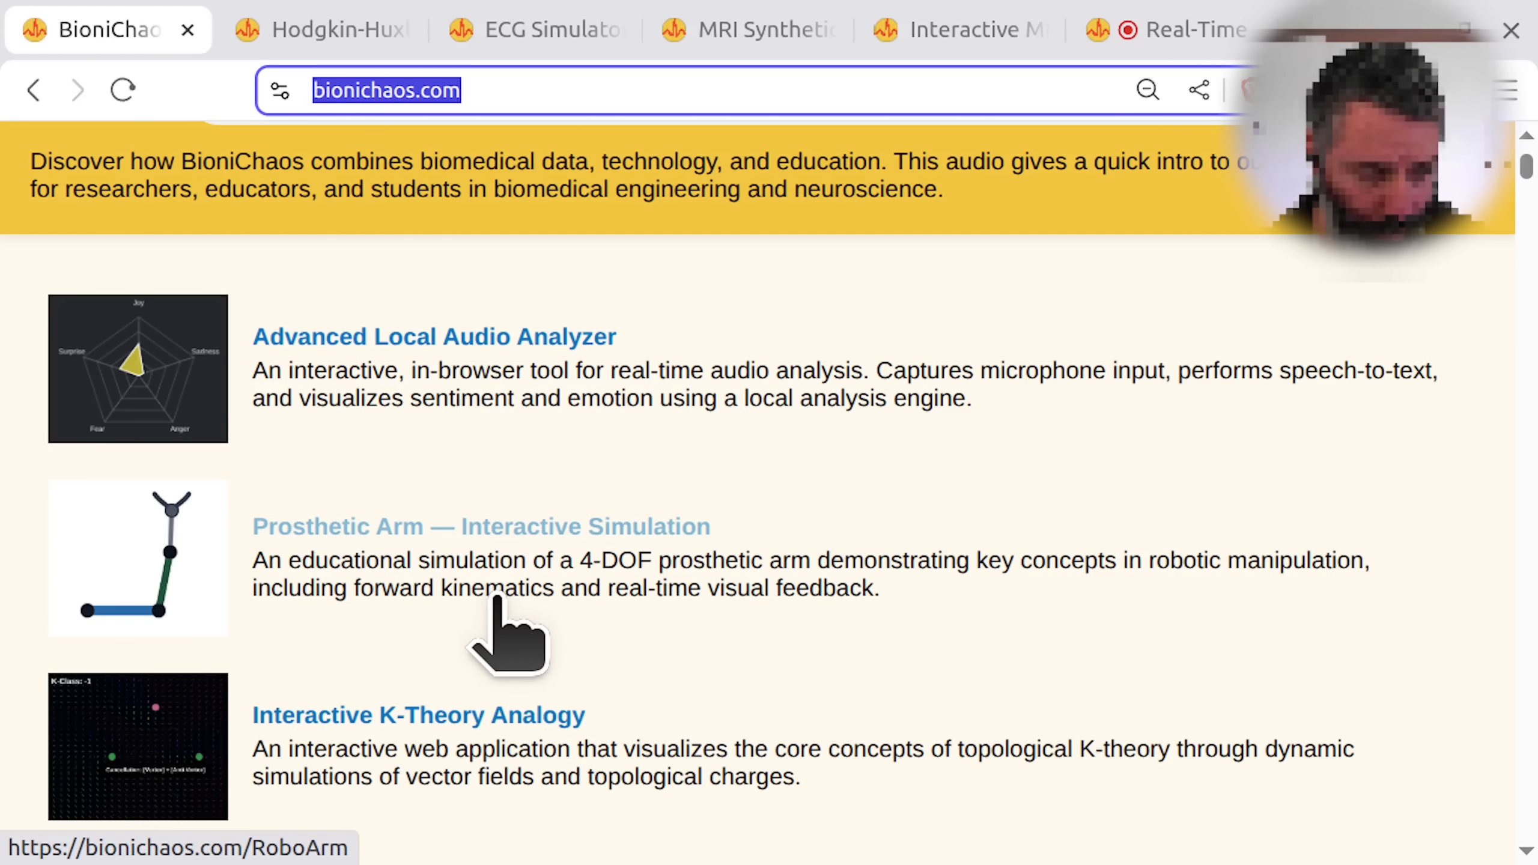
pyautogui.scroll(-12, 495, 598)
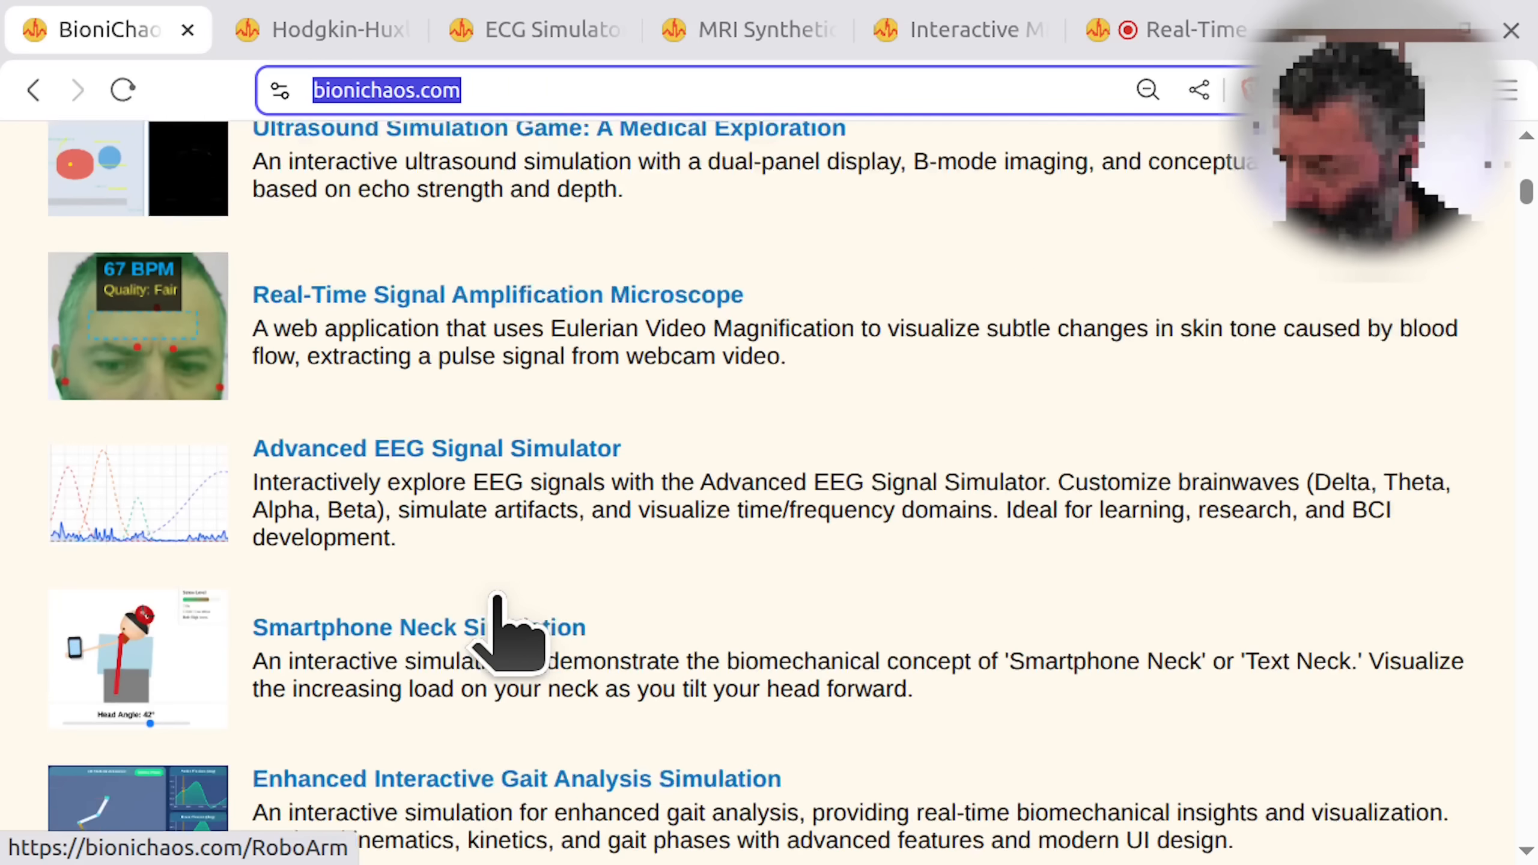
pyautogui.scroll(-6, 498, 612)
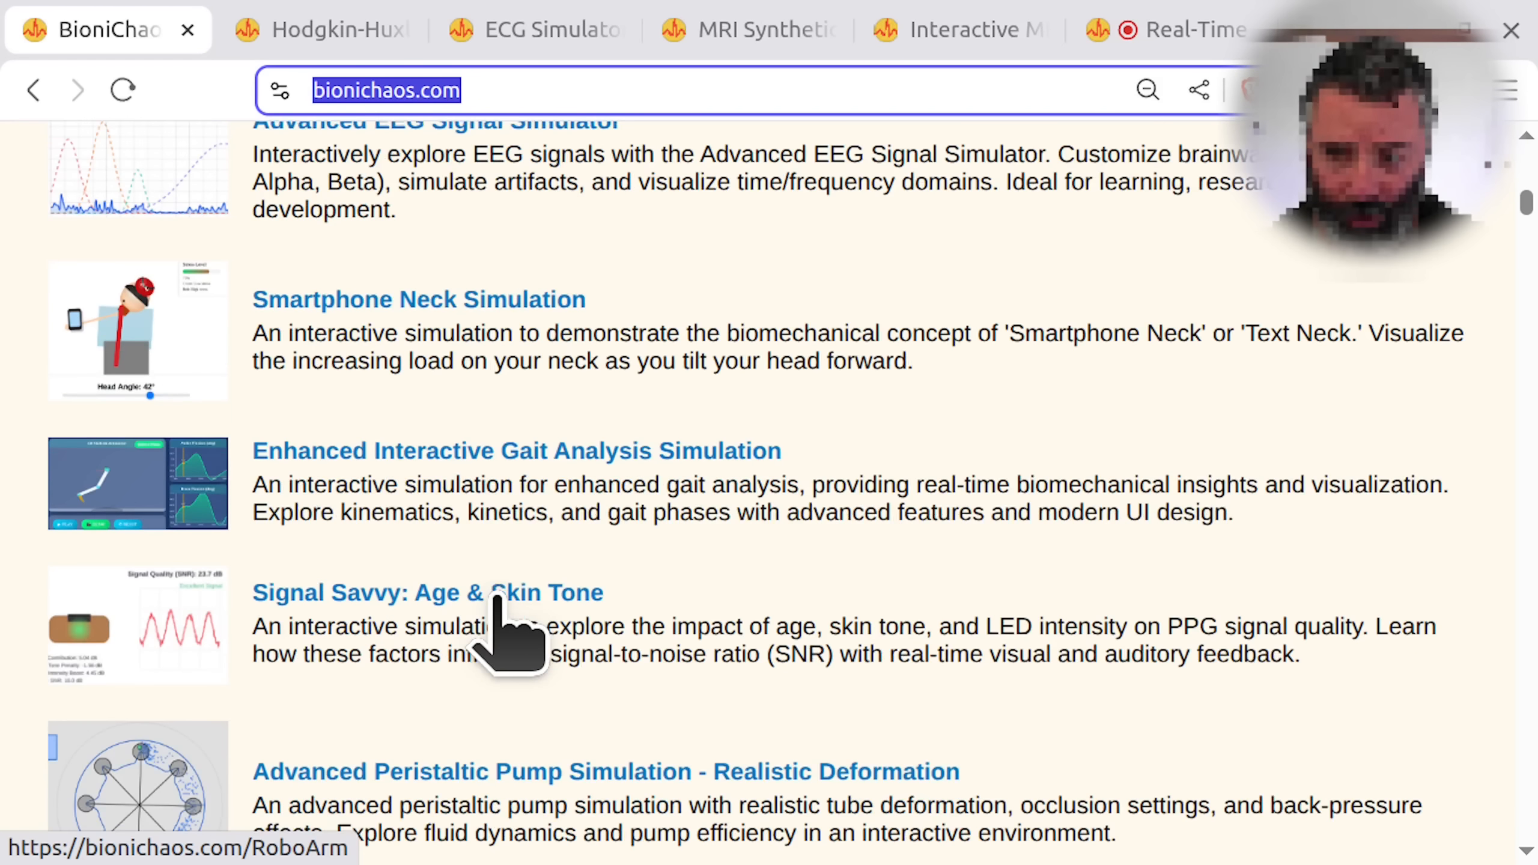